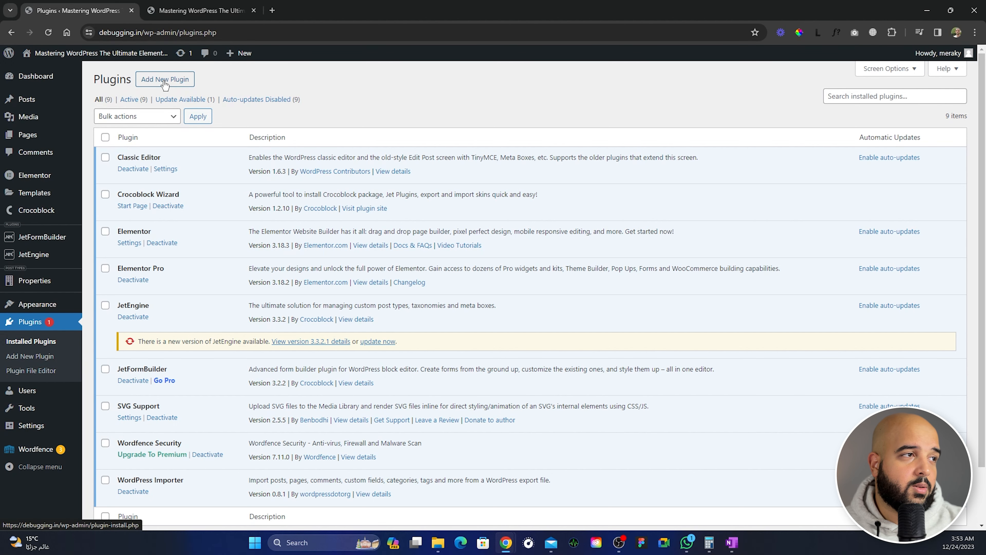
Search the directory of new plugins for "jetform".
click(174, 82)
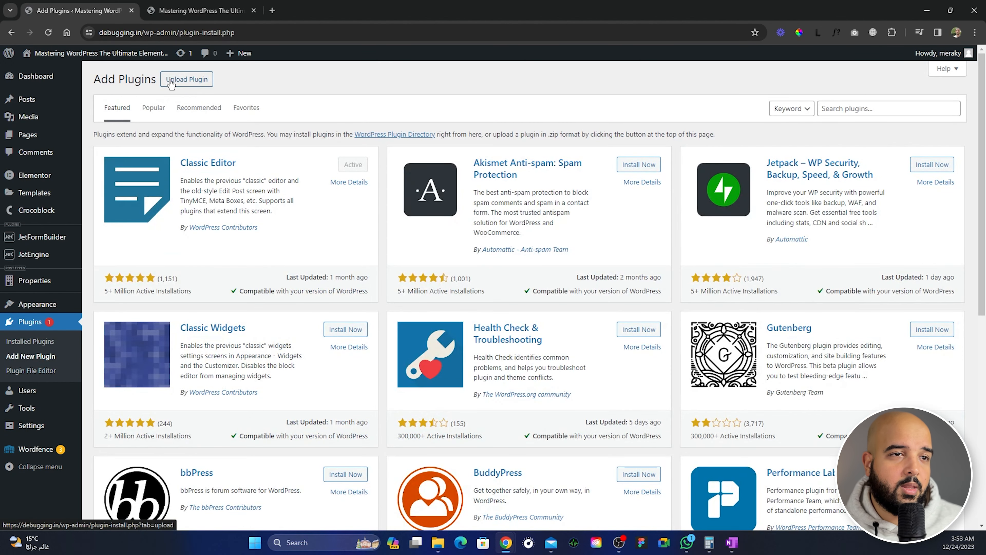
click(871, 108)
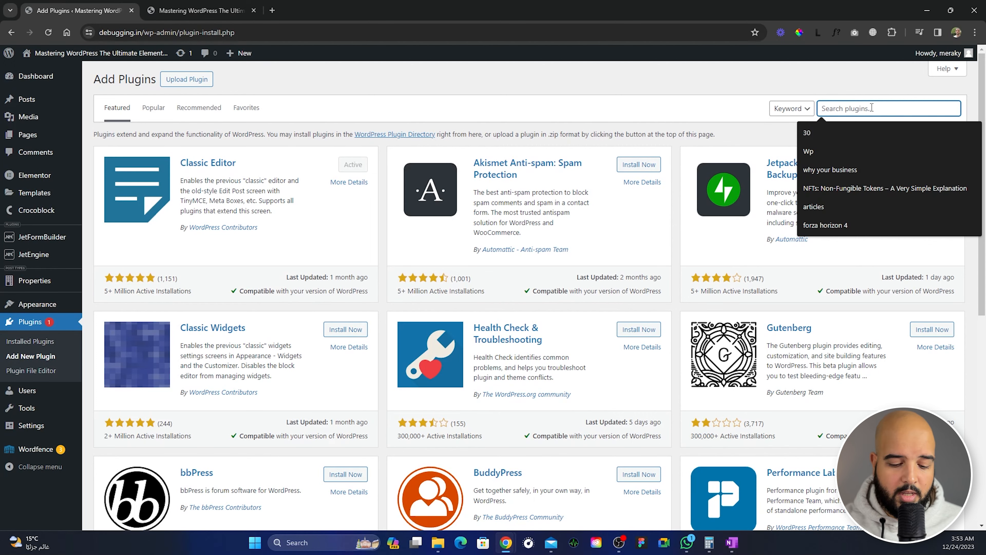
text(jet)
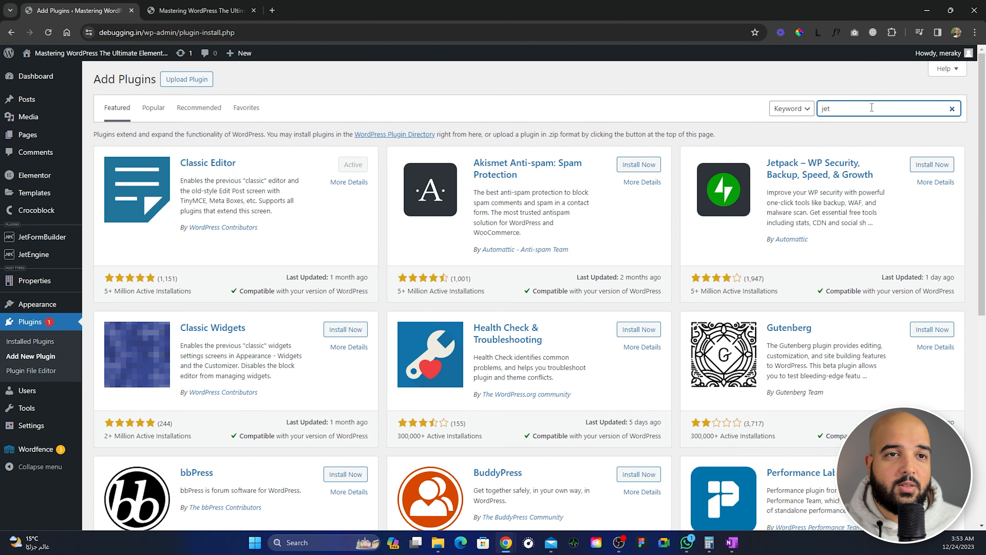
text(form)
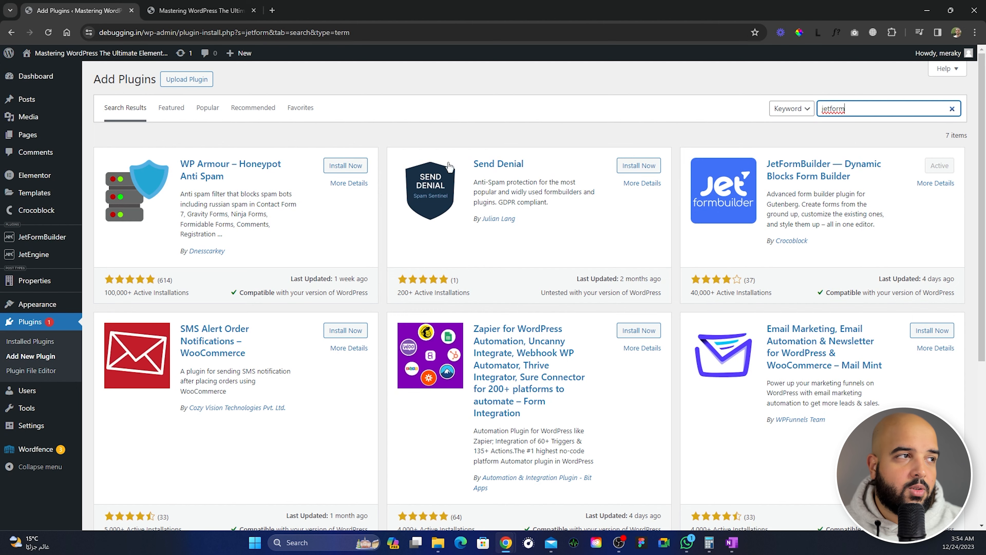
Open the live site's home page in a separate tab and look through the Recent Real Estate listings.
middle_click(73, 55)
click(195, 11)
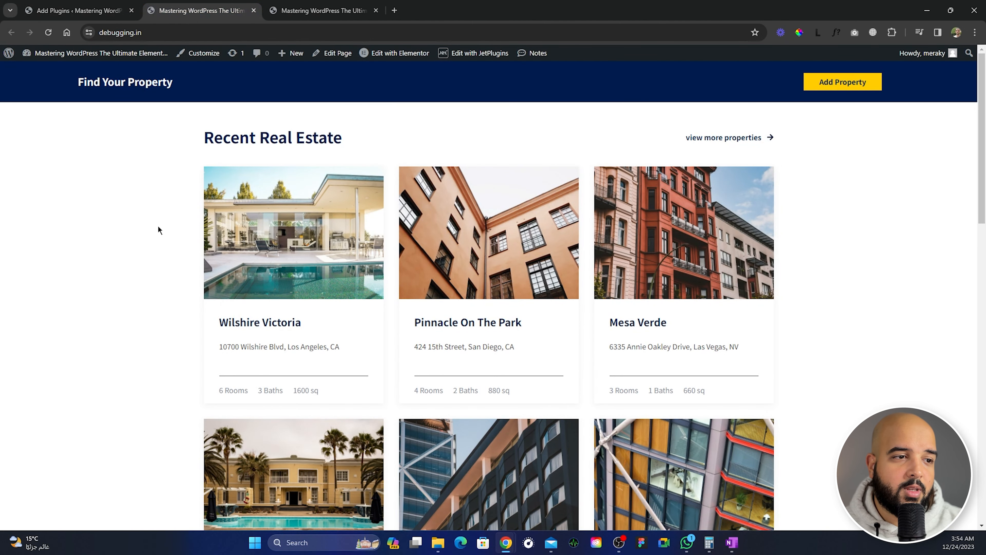
scroll(404, 295, down, 2)
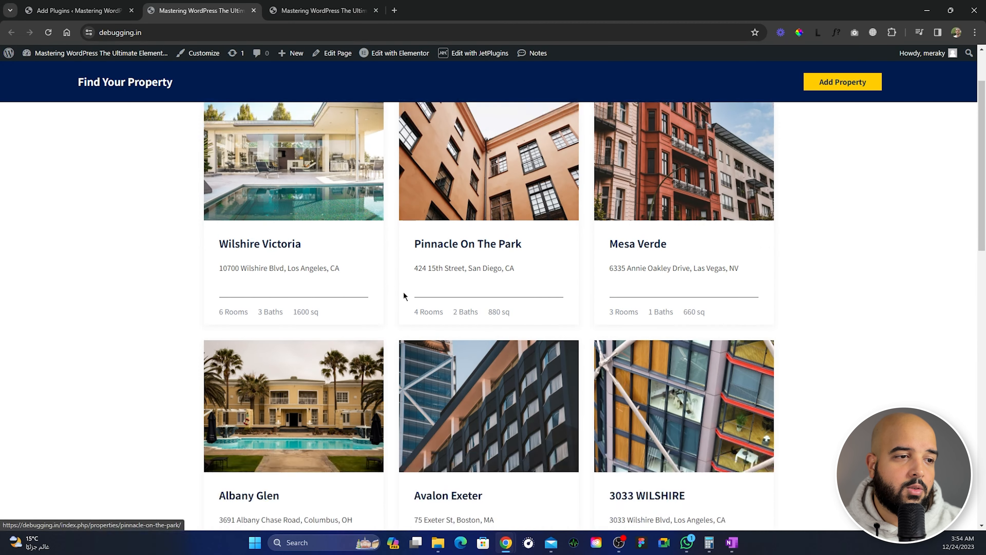
scroll(403, 296, down, 8)
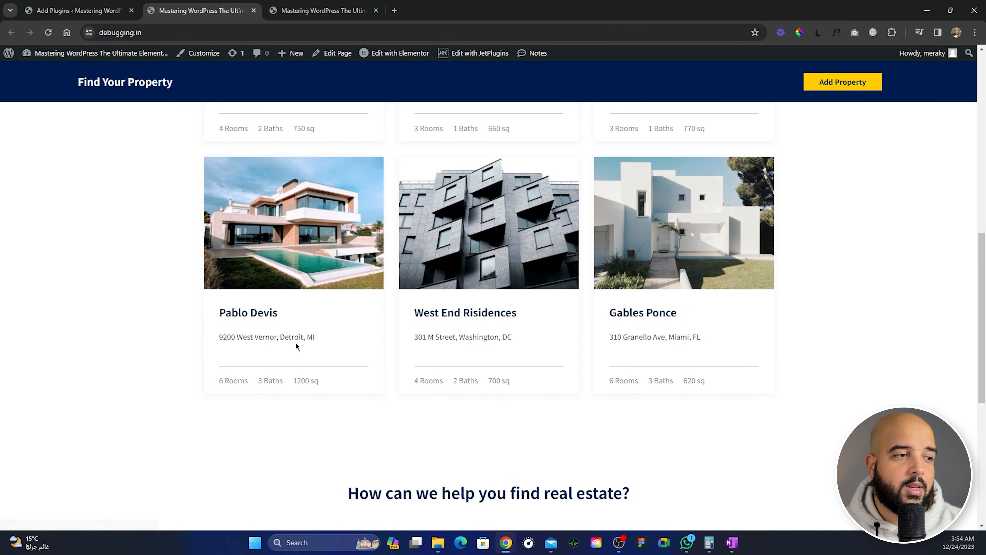
scroll(296, 346, up, 10)
Open the Wilshire Victoria listing, examine its specification, features, gallery and similar properties, and close the page.
click(264, 327)
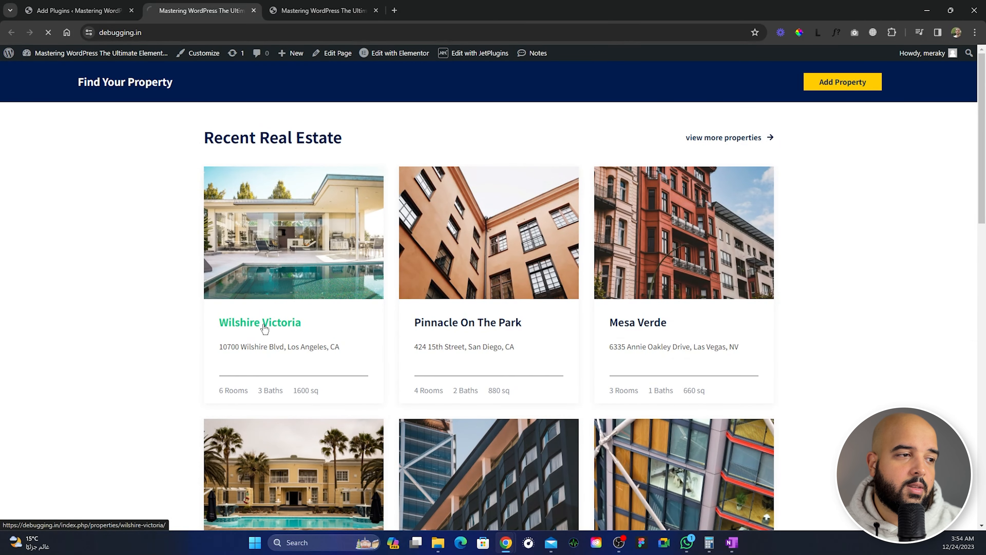
scroll(423, 322, down, 5)
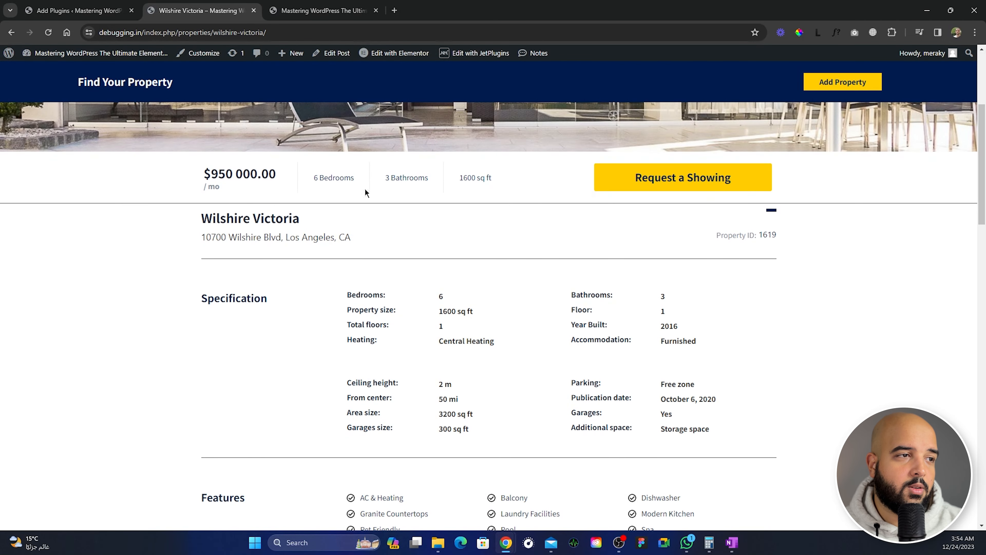
scroll(465, 280, down, 5)
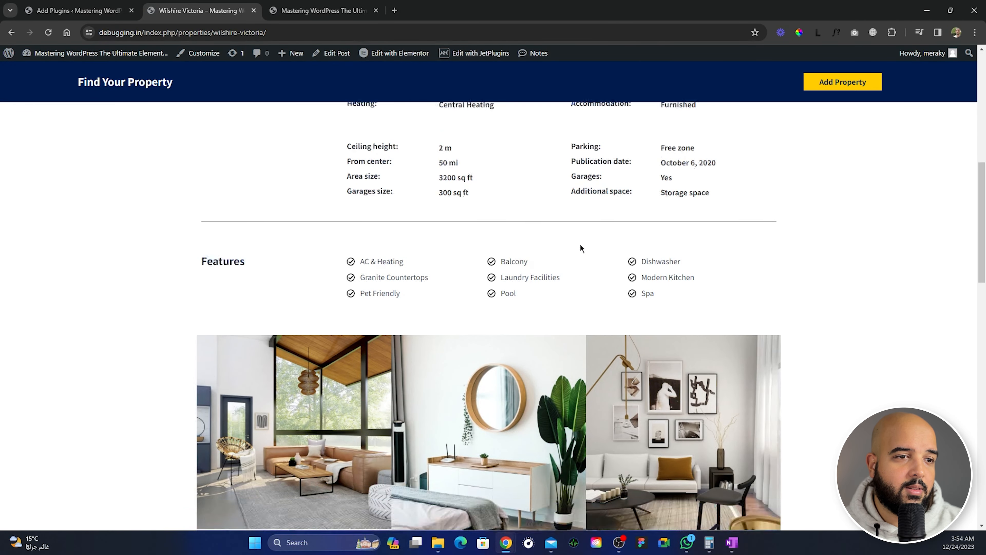
scroll(580, 247, down, 15)
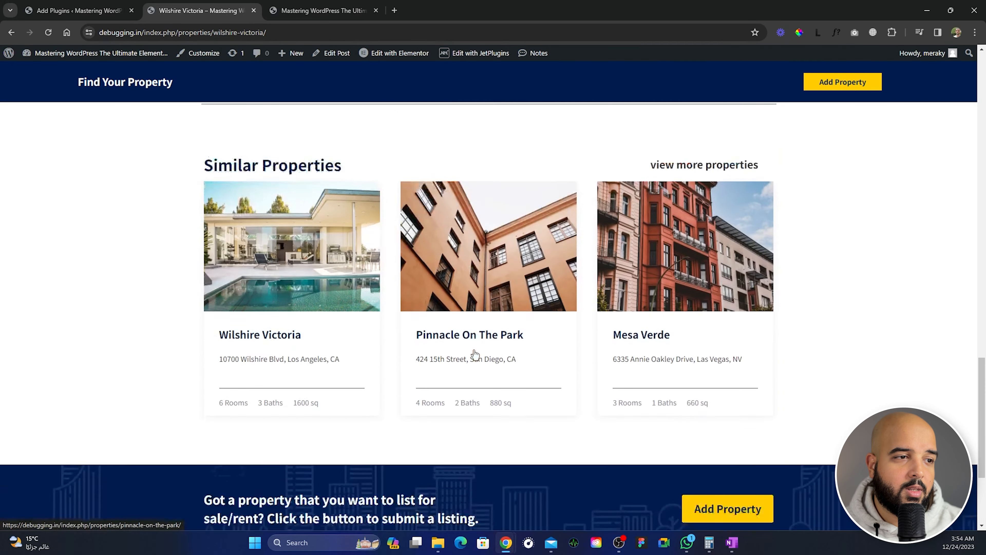
scroll(474, 354, up, 20)
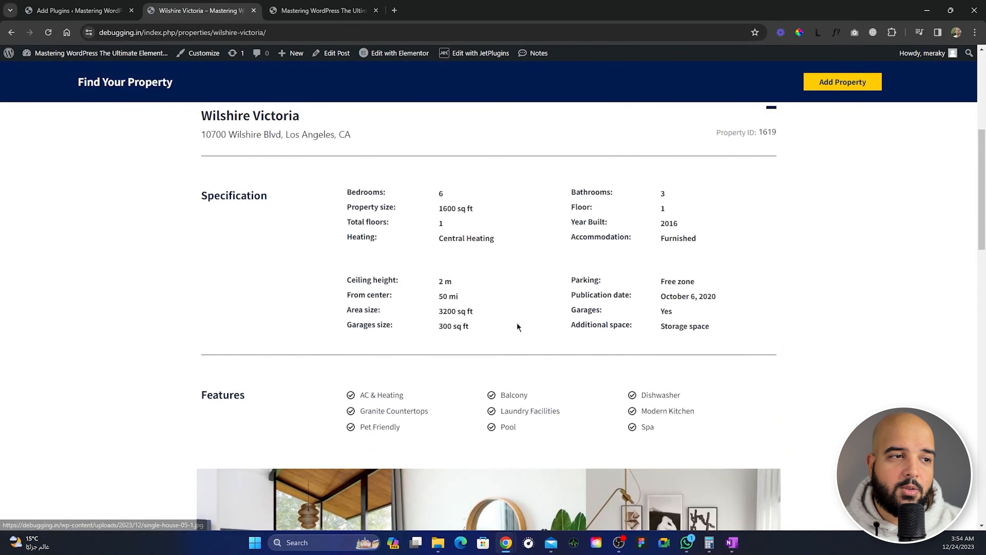
scroll(518, 323, up, 5)
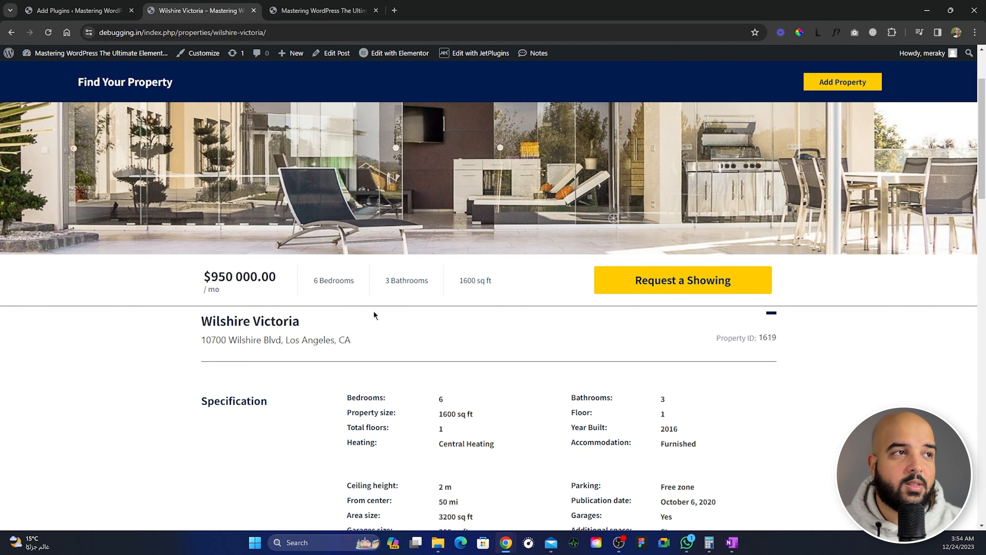
click(253, 10)
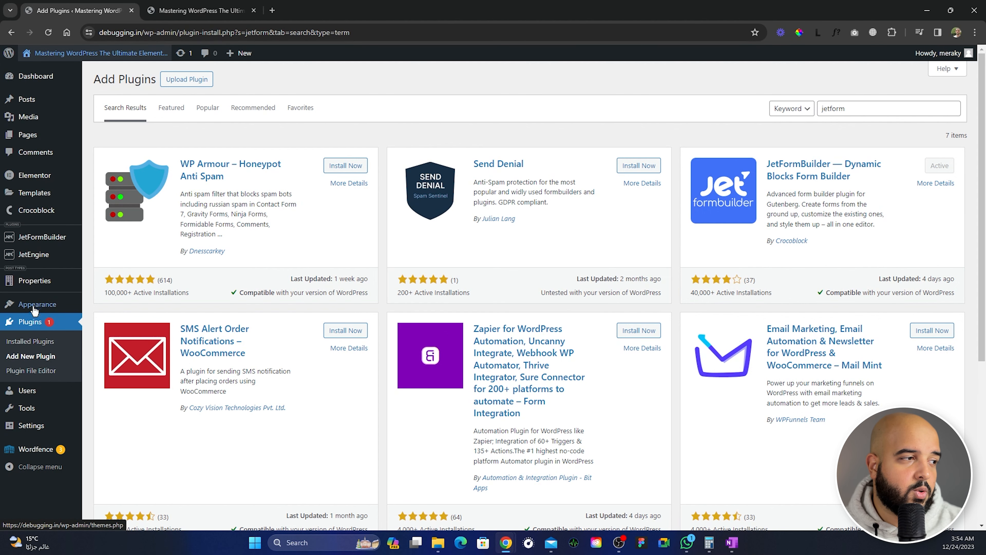
Open the Wilshire Victoria property post for editing and examine its custom fields, from featured image to gallery.
click(34, 282)
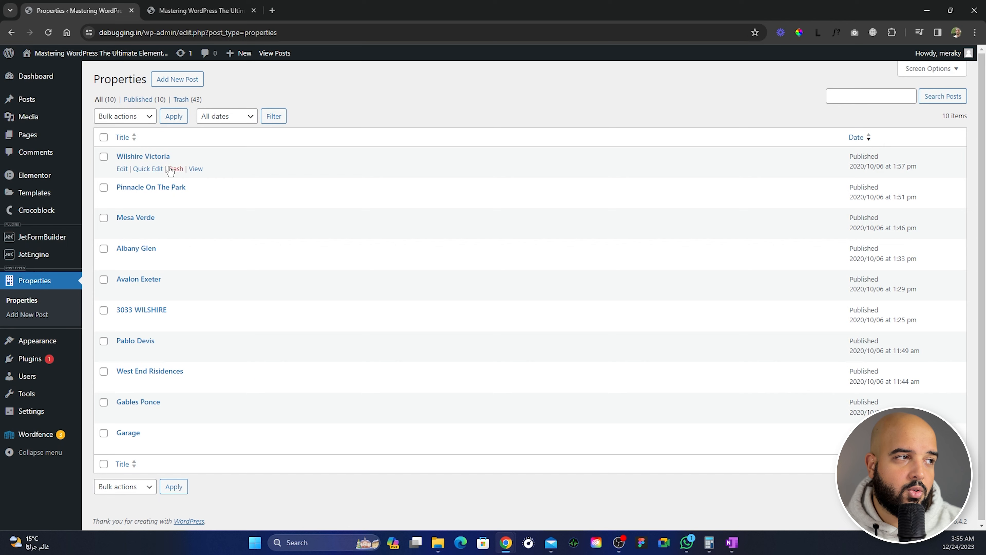
click(122, 168)
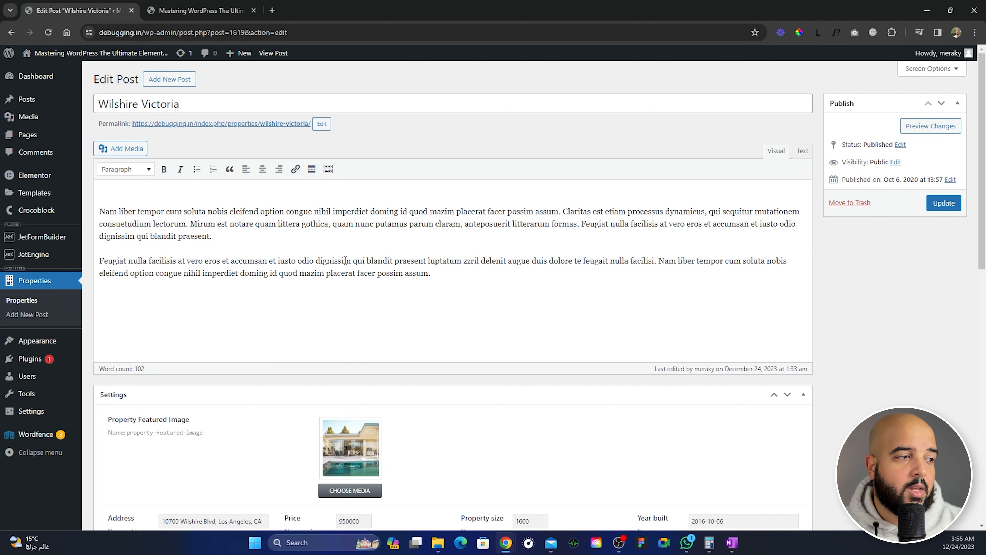
scroll(345, 260, down, 8)
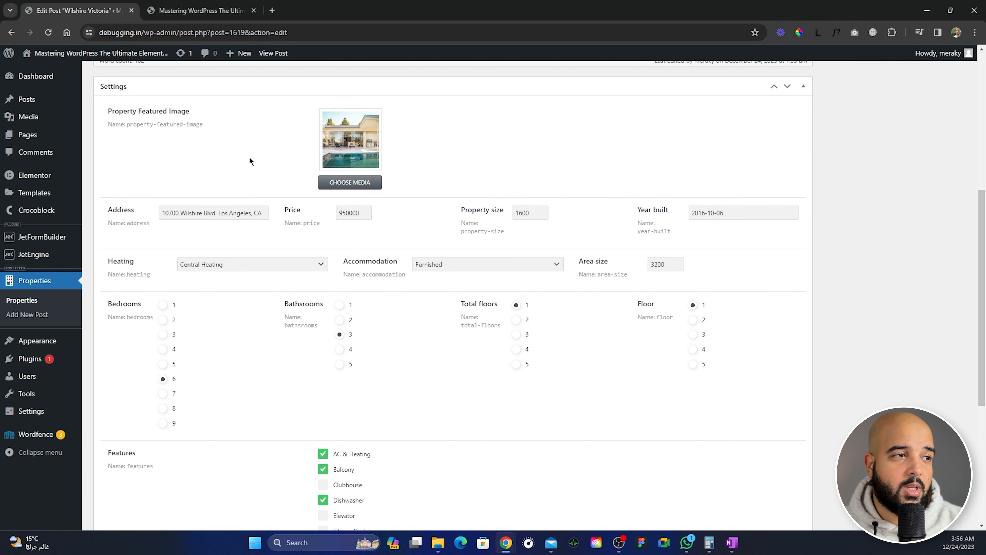
scroll(256, 155, down, 1)
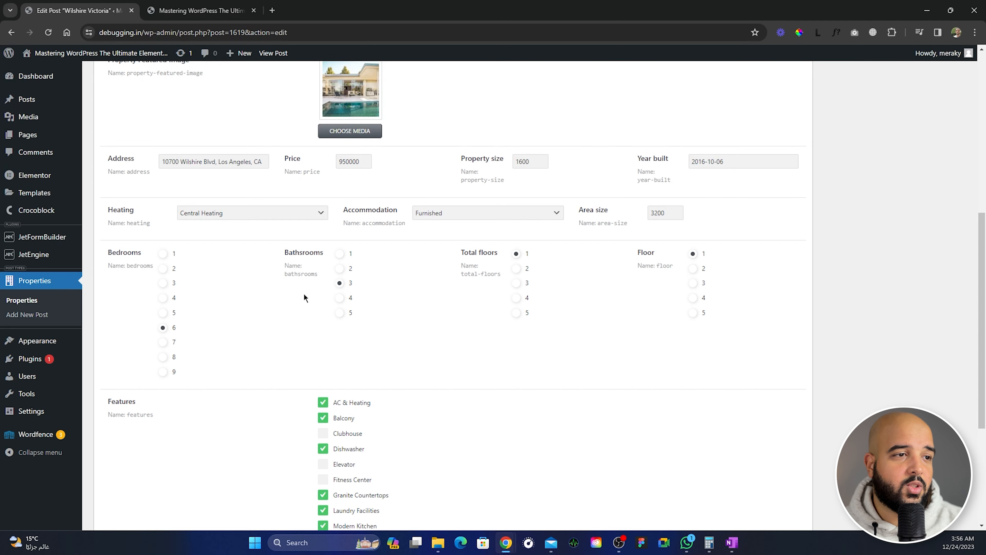
scroll(569, 346, down, 4)
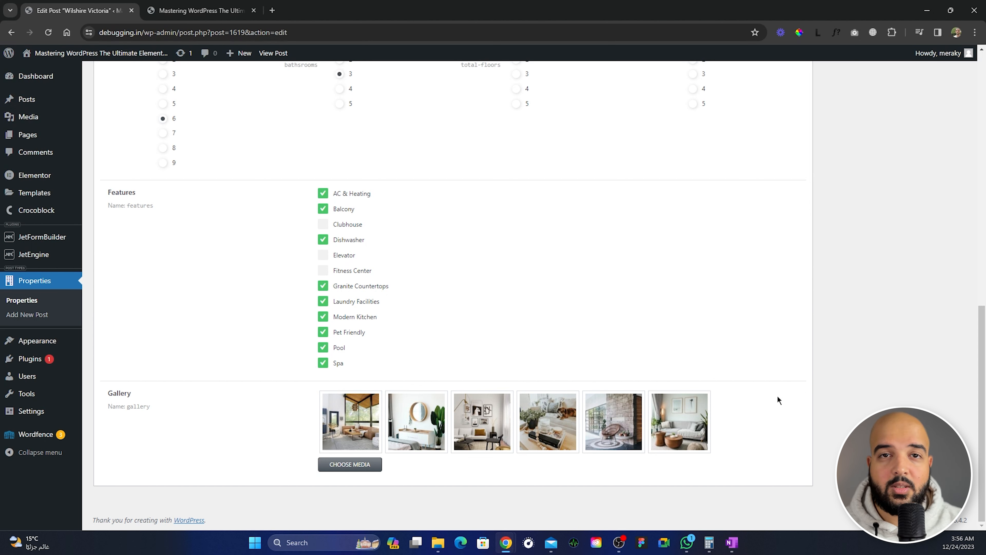
Open the list of JetFormBuilder forms.
mouse_move(63, 243)
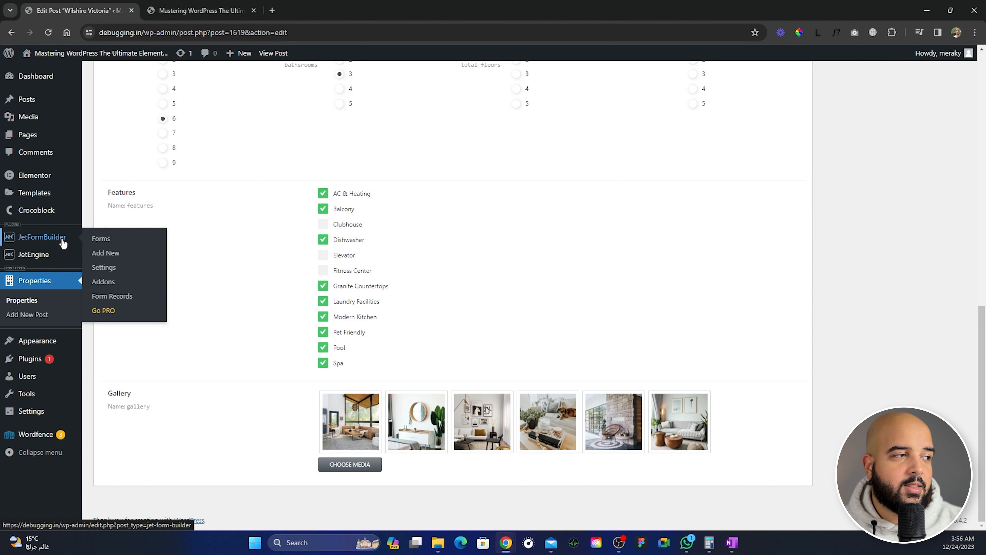
click(104, 239)
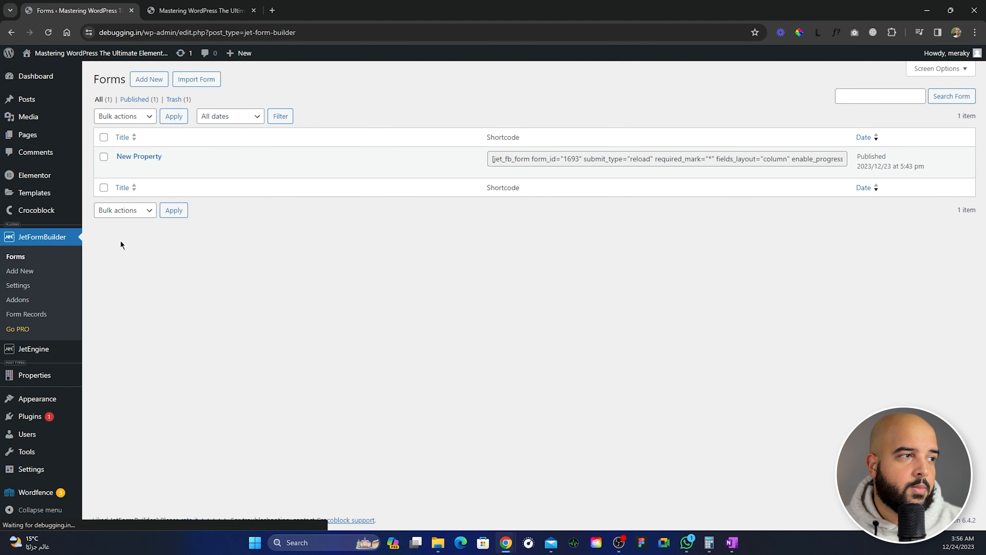
mouse_move(136, 166)
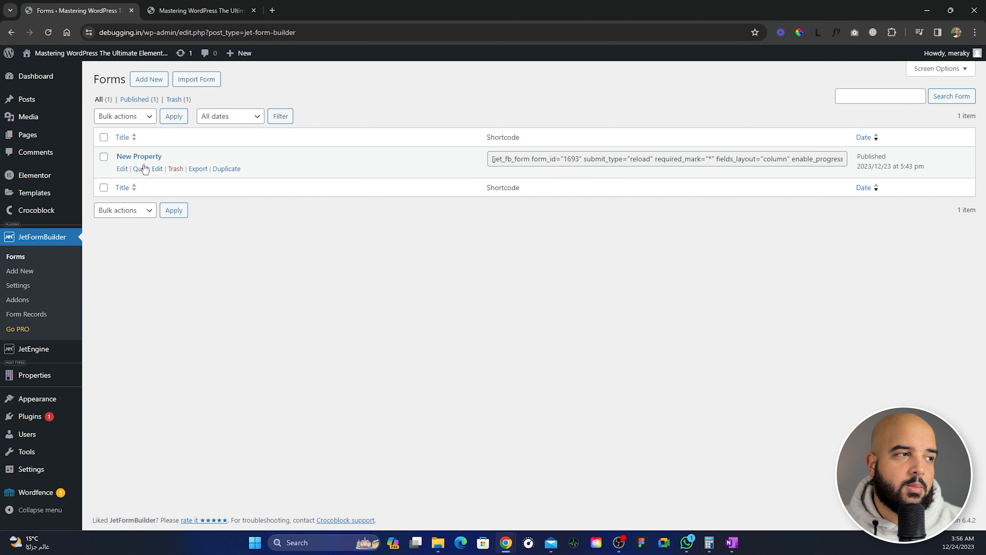
Open the site's Add Property page and examine the fields of the Add New Property form.
click(182, 13)
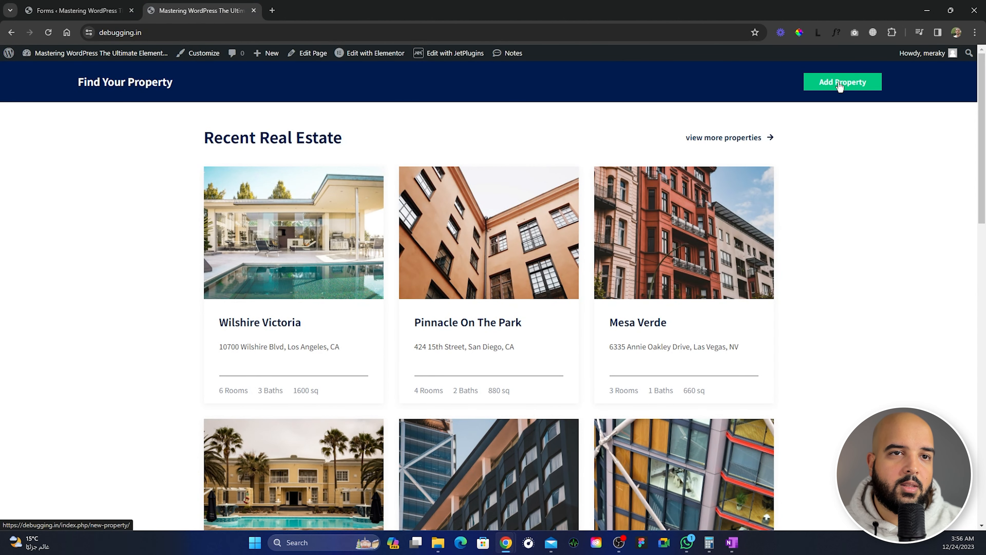
click(840, 83)
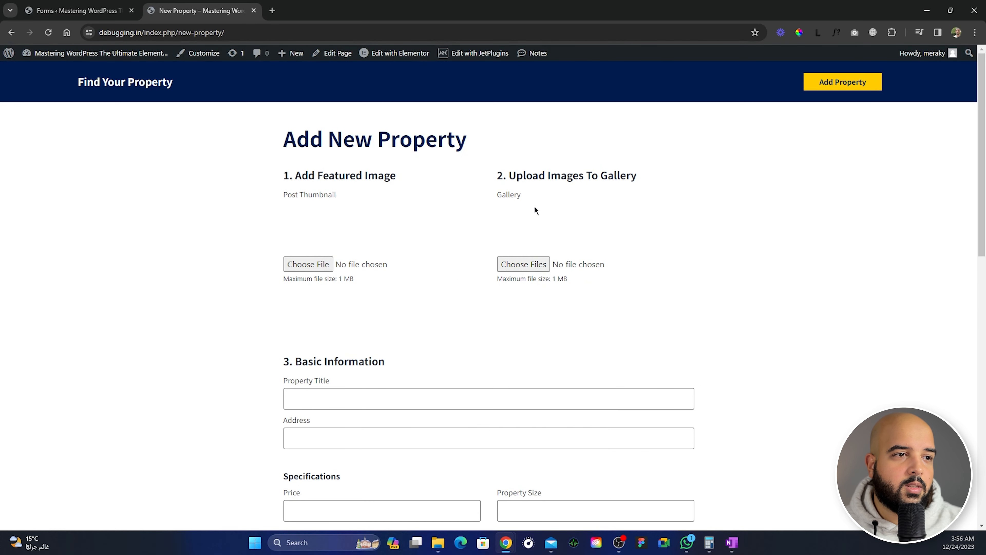
scroll(535, 210, down, 10)
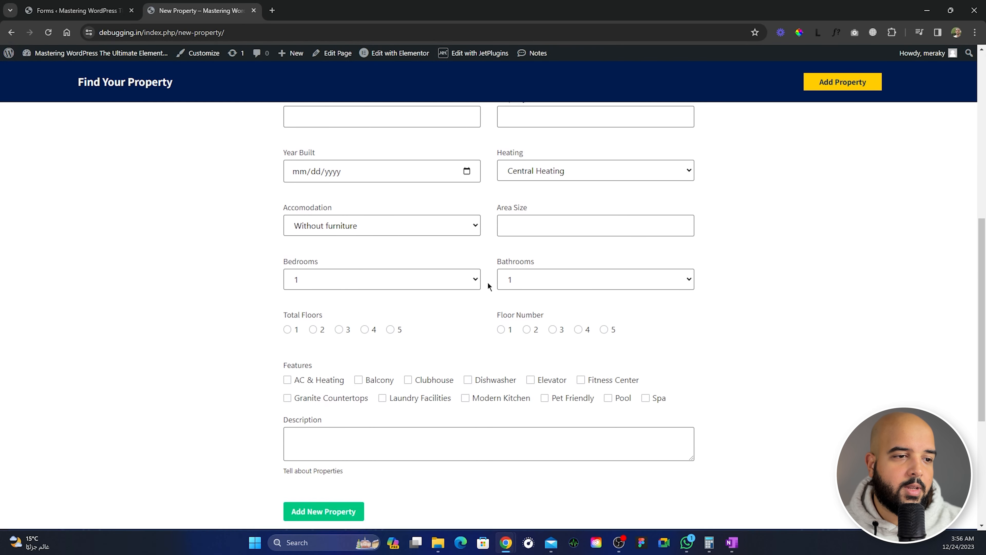
scroll(489, 286, down, 4)
scroll(489, 296, up, 15)
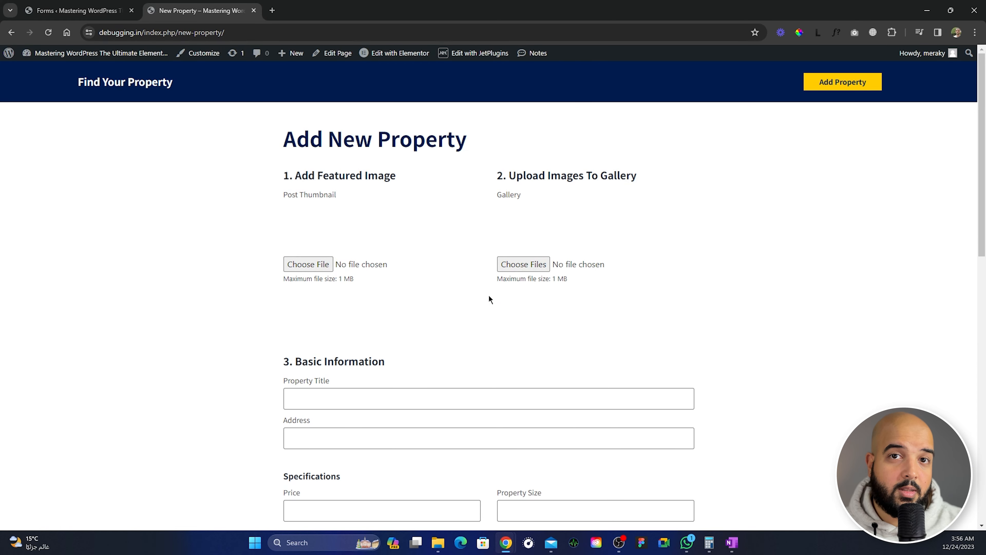
Return to the JetFormBuilder forms list and create a form titled "Add Property 2".
click(94, 13)
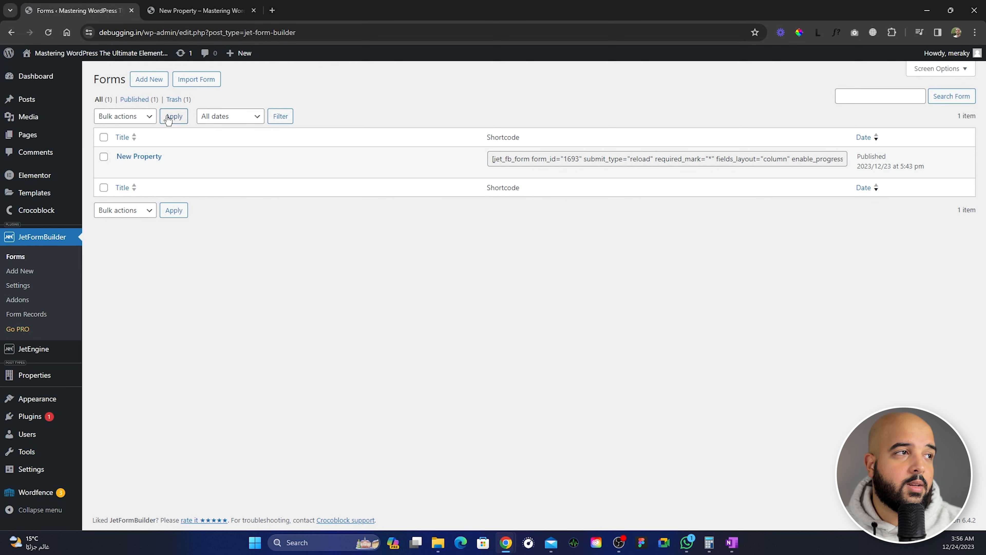
click(149, 80)
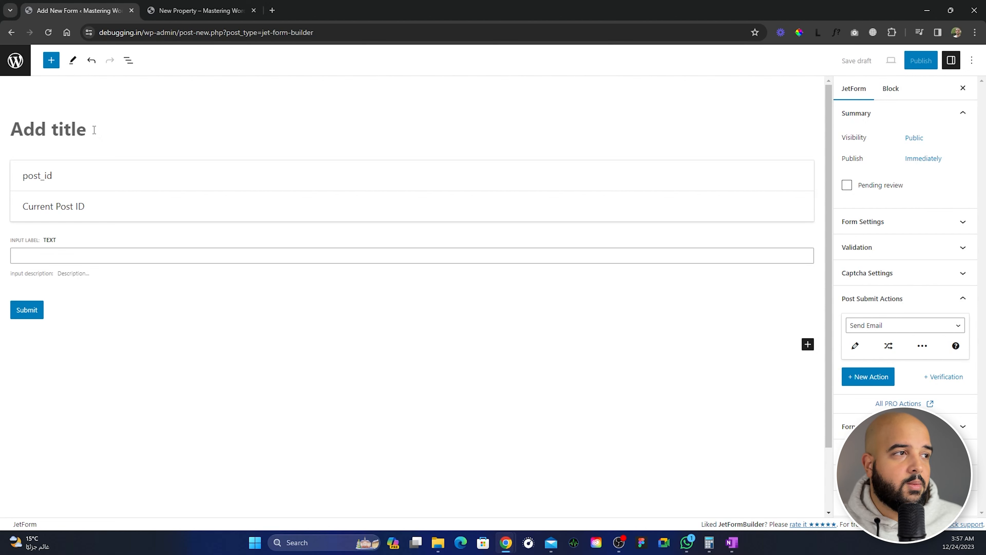
text(Add Property 2)
click(225, 135)
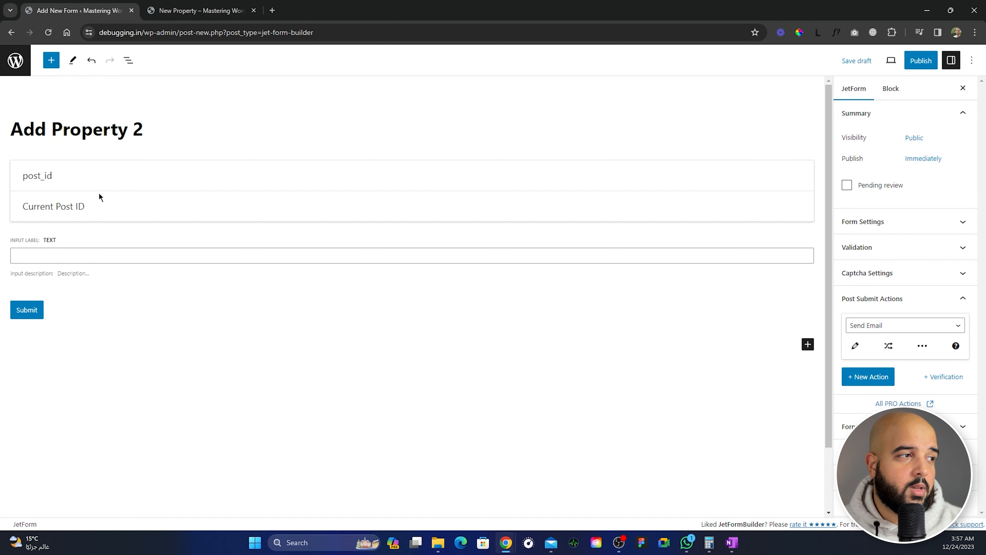
Delete the default post_id hidden field and the text_field block from the form using the block list view.
click(149, 195)
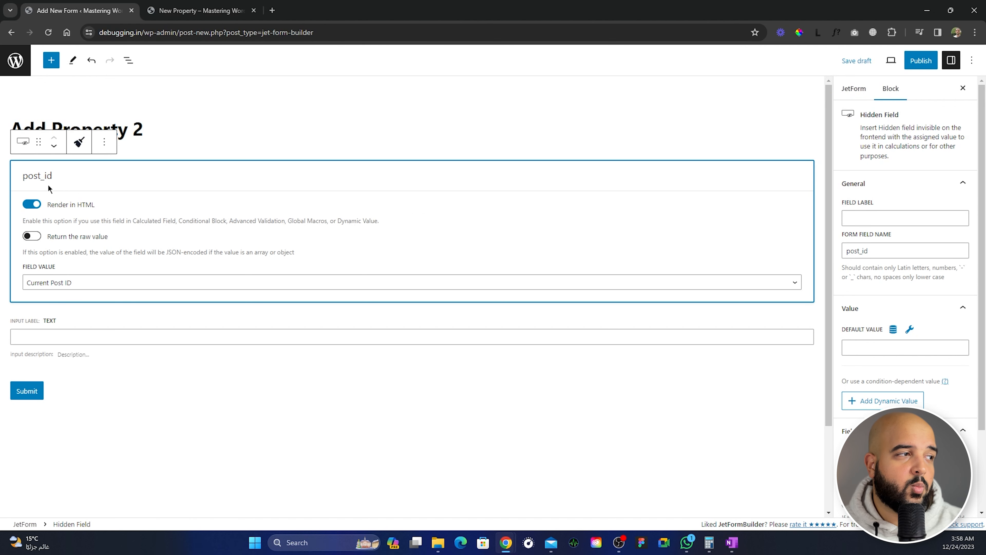
click(129, 60)
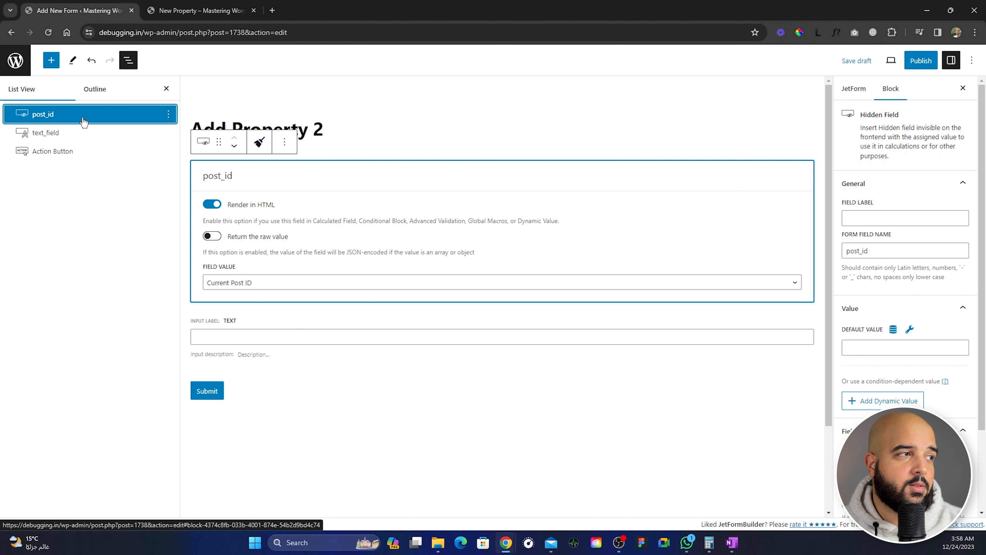
click(168, 115)
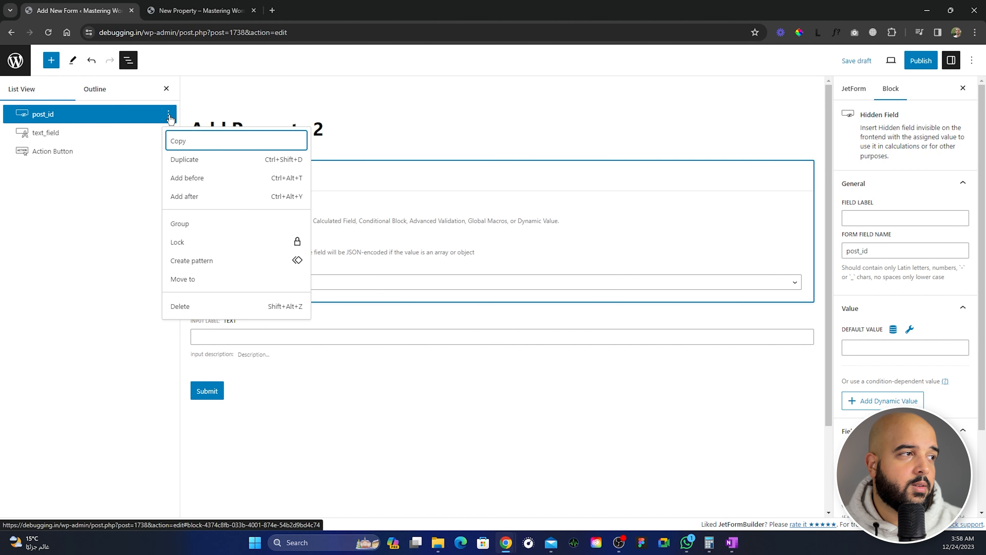
click(180, 305)
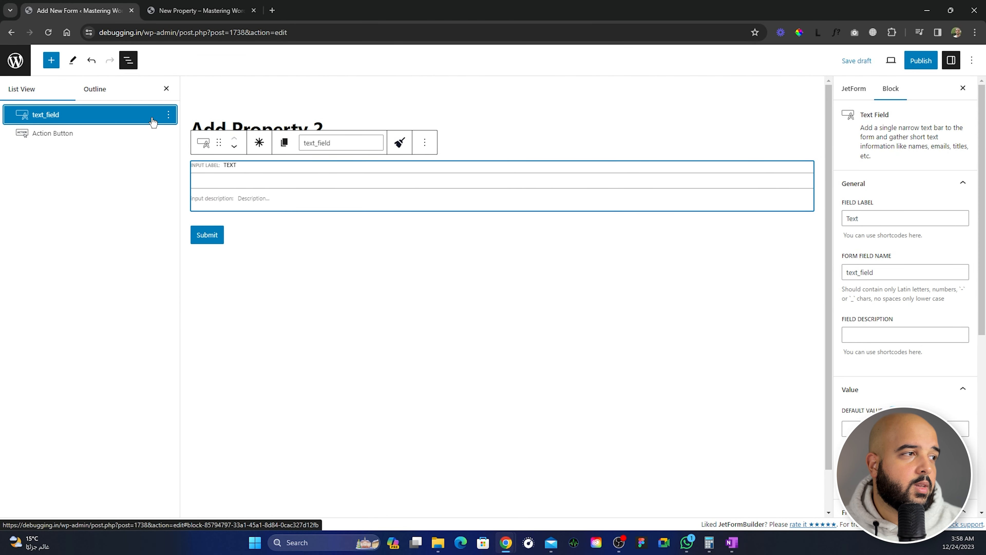
click(169, 116)
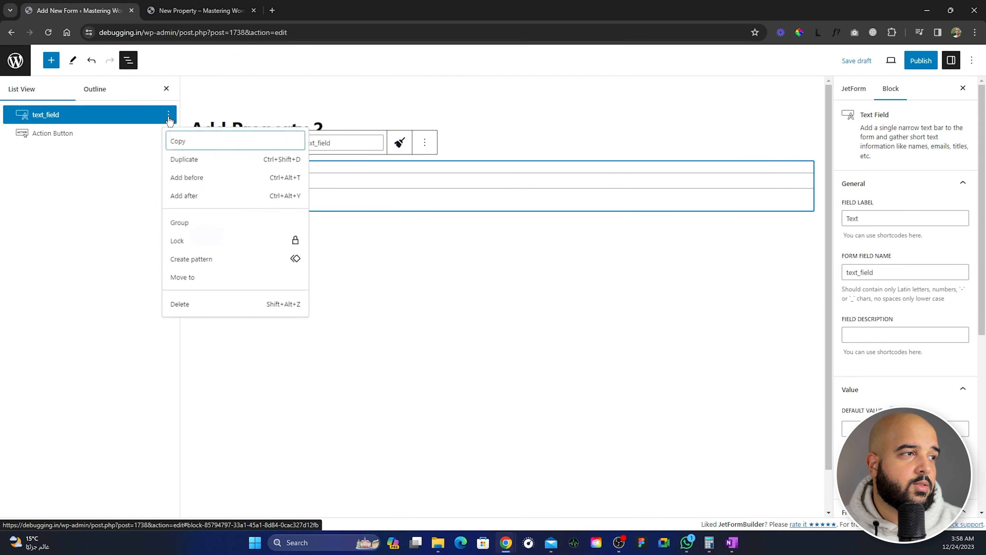
click(187, 307)
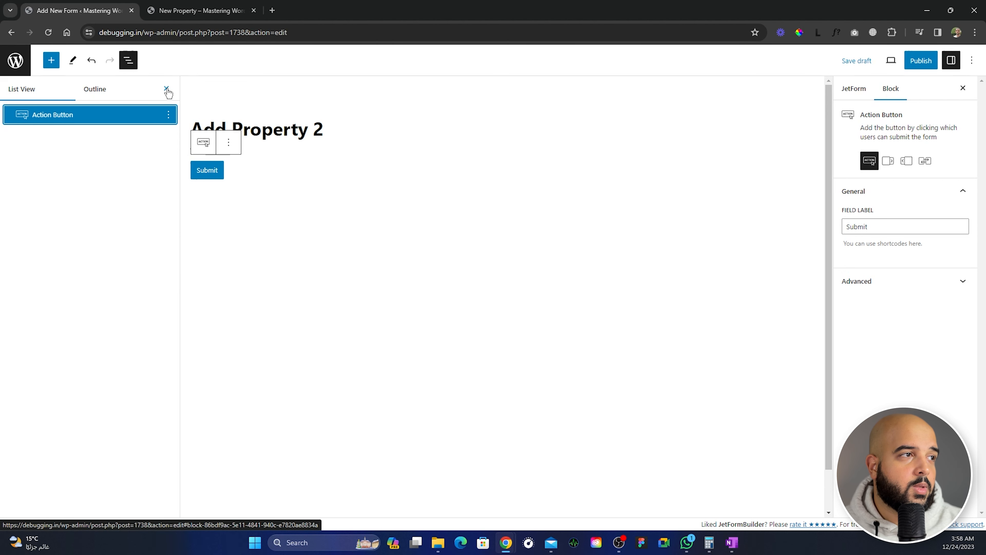
Check the existing Add New Property page, and insert a Columns block with the 50 / 50 layout into the form.
click(200, 11)
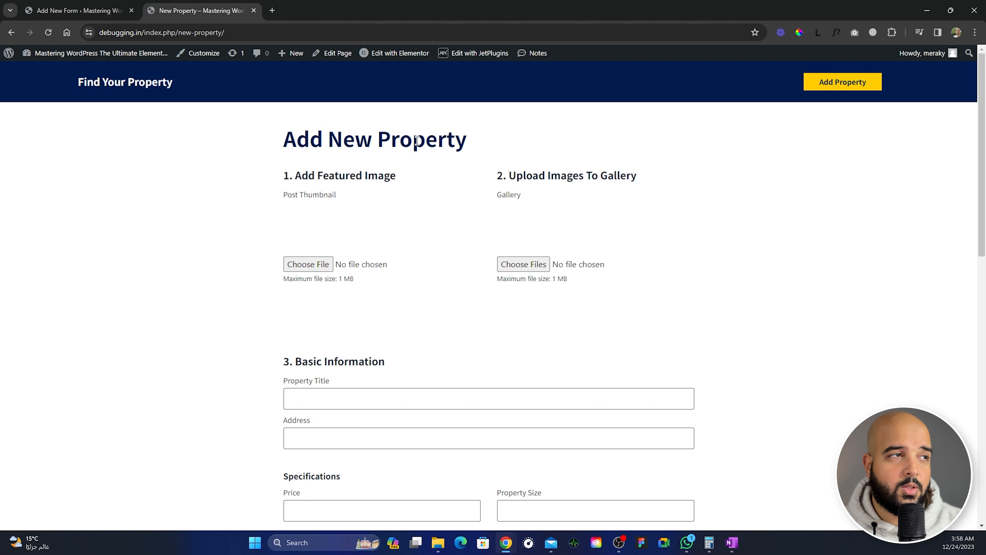
click(98, 11)
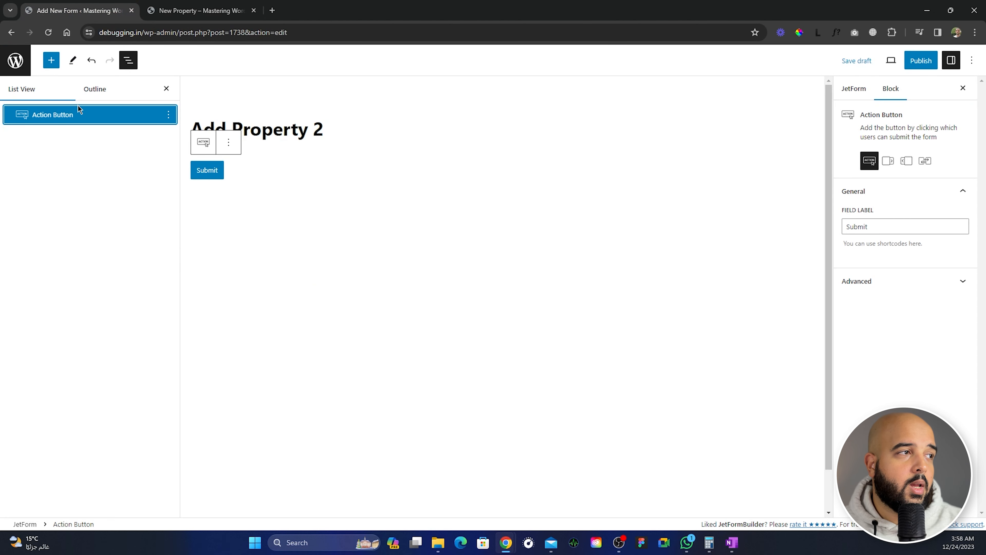
click(52, 61)
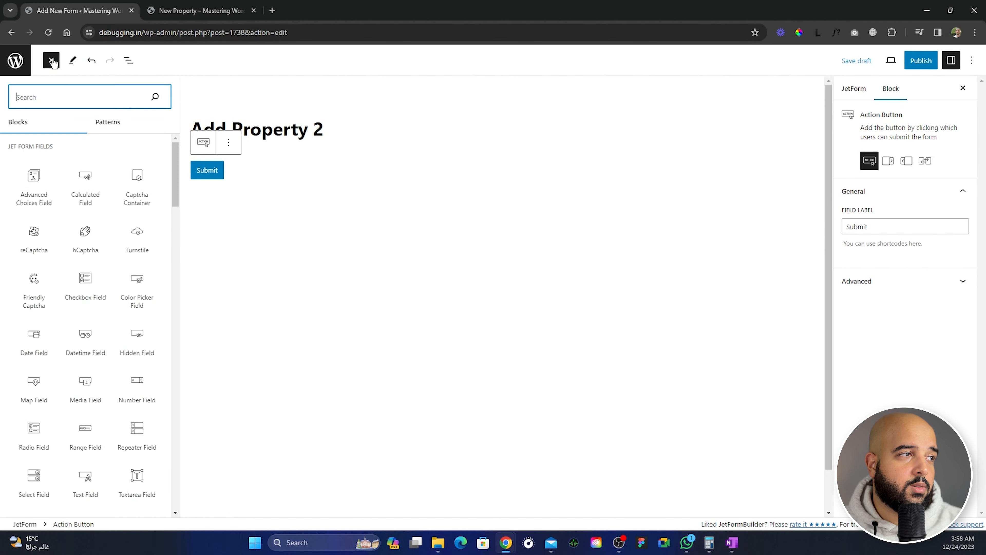
text(colum)
click(33, 159)
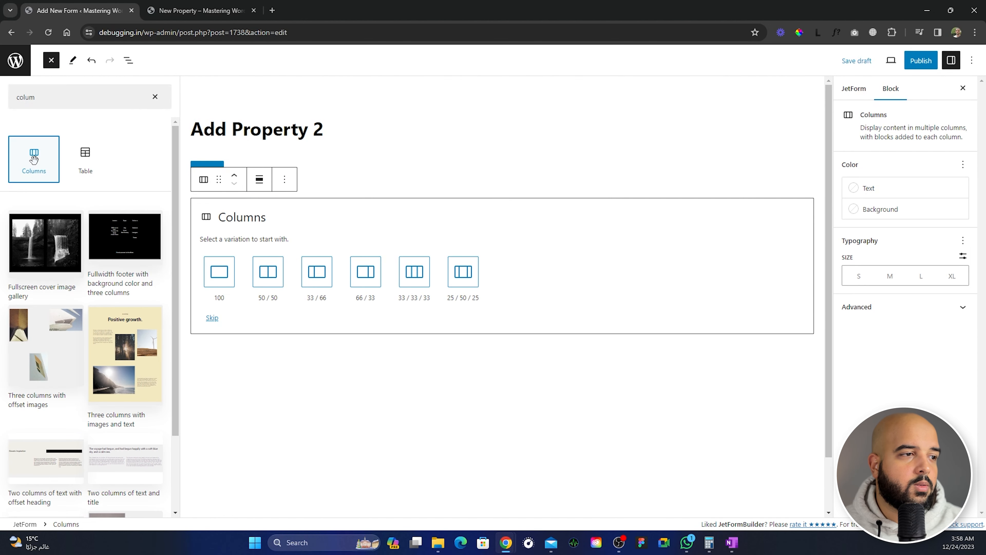
click(271, 283)
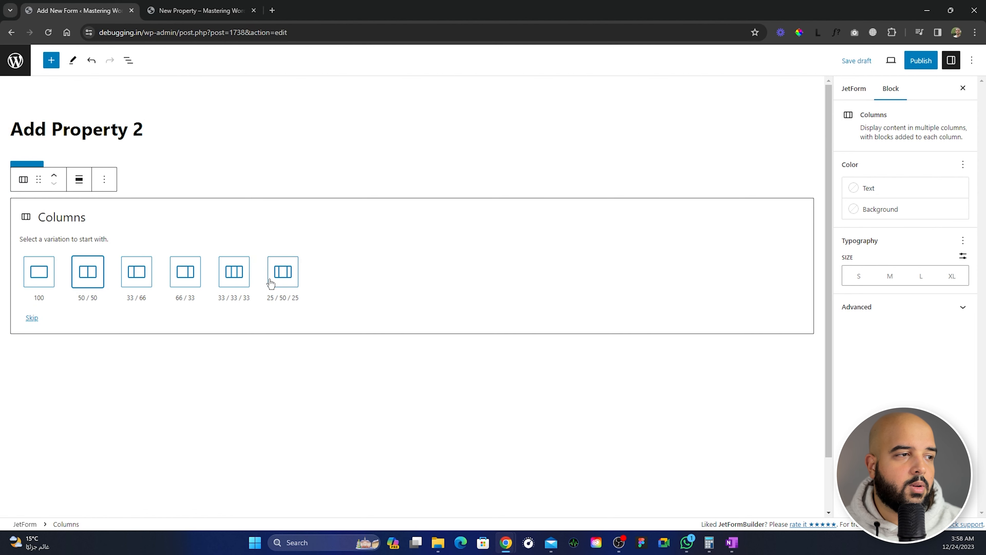
click(94, 270)
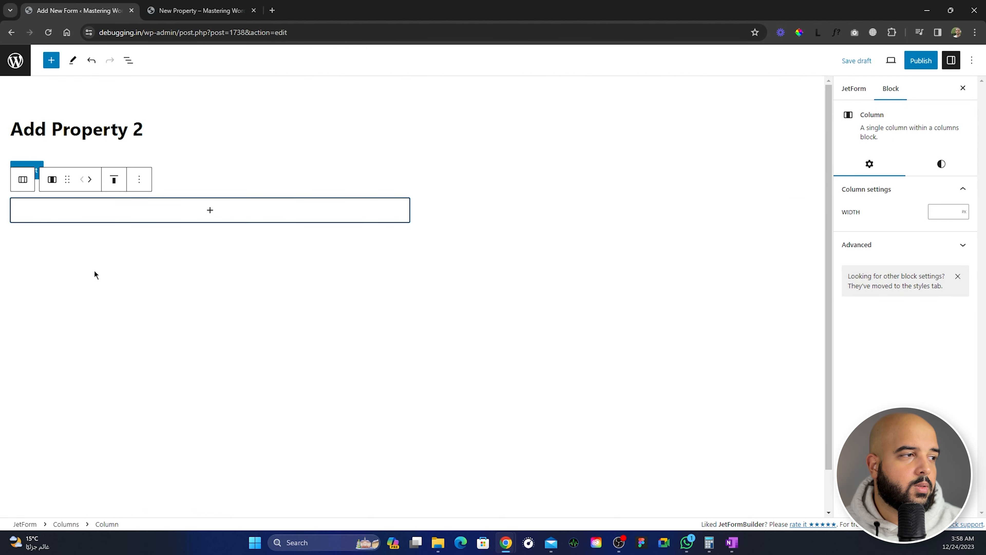
Browse the full block library for the first column and add a Media Field to that column.
click(210, 211)
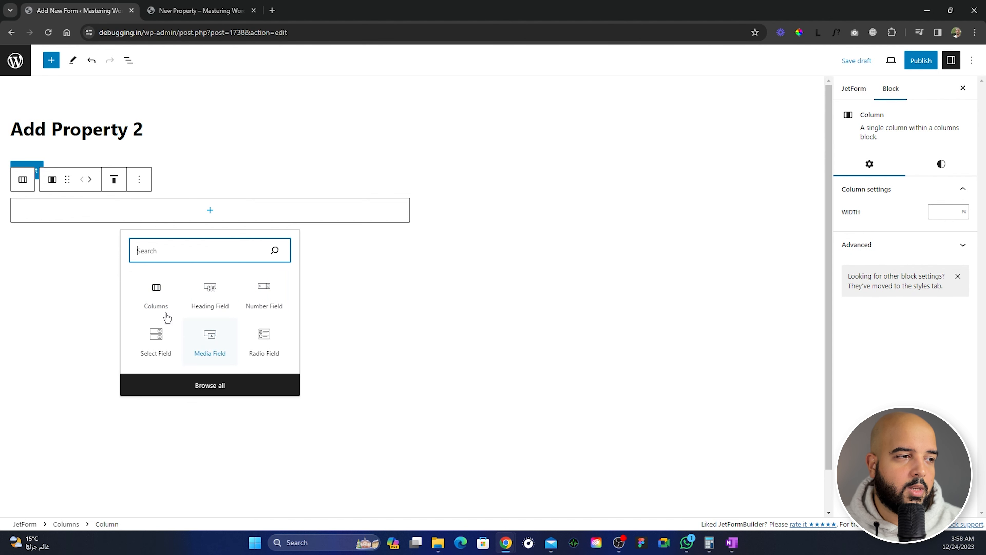
click(208, 390)
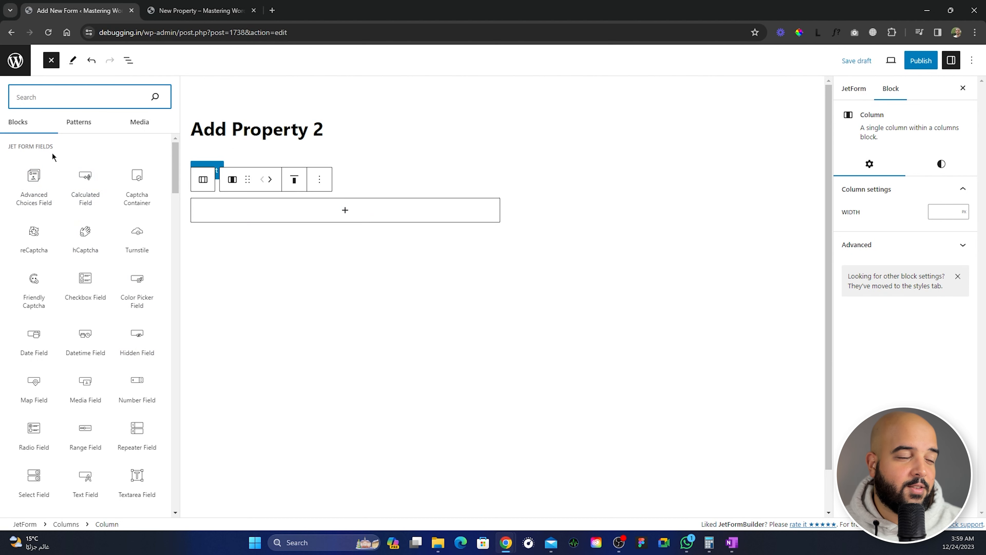
scroll(86, 330, down, 5)
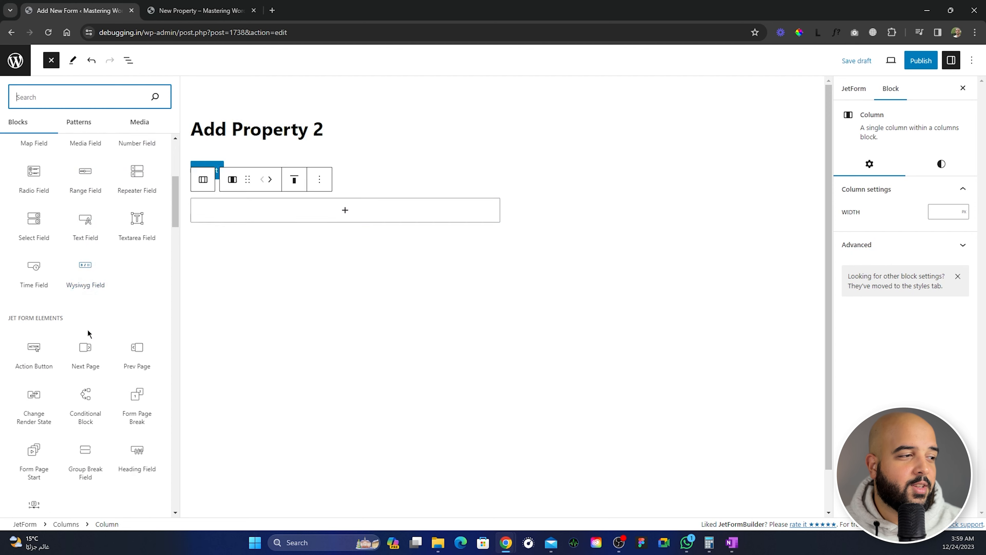
scroll(88, 333, down, 1)
scroll(117, 314, down, 1)
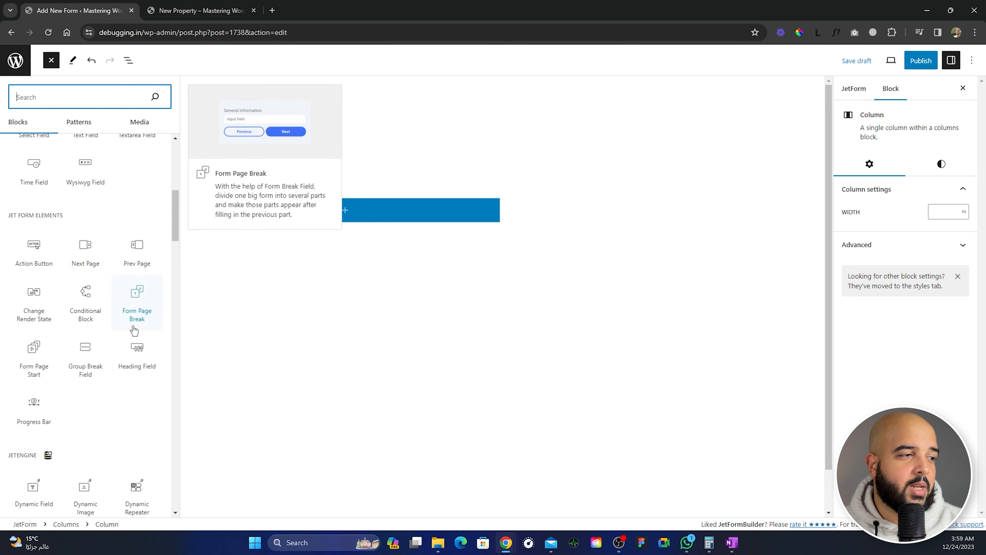
scroll(105, 385, up, 7)
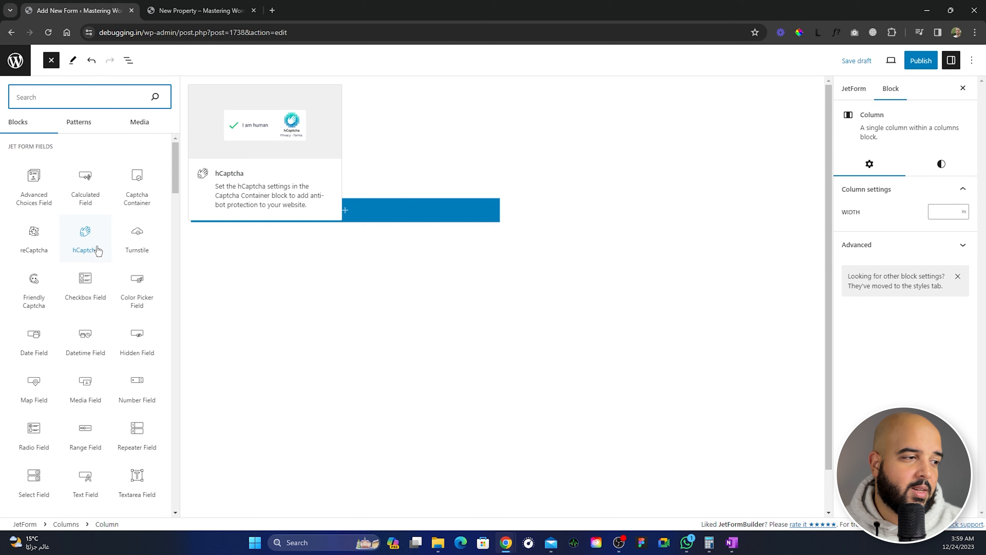
click(85, 385)
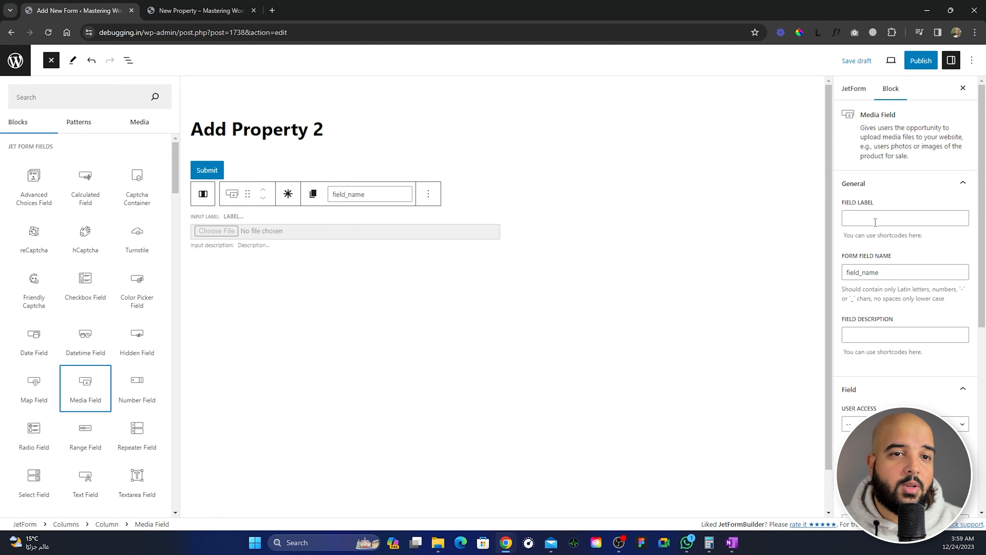
Set the media field's label to "Featured Image".
click(887, 220)
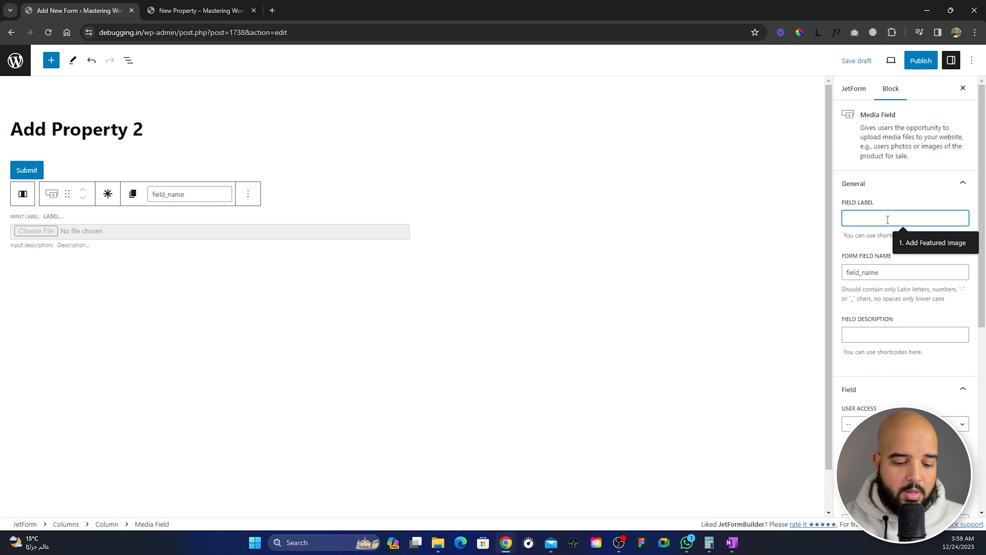
text(Featured Image)
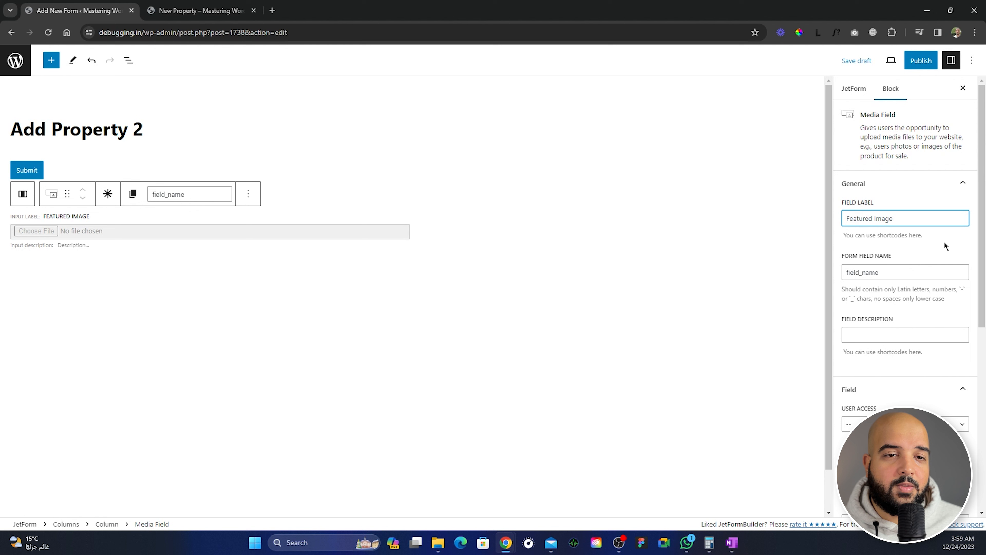
click(944, 241)
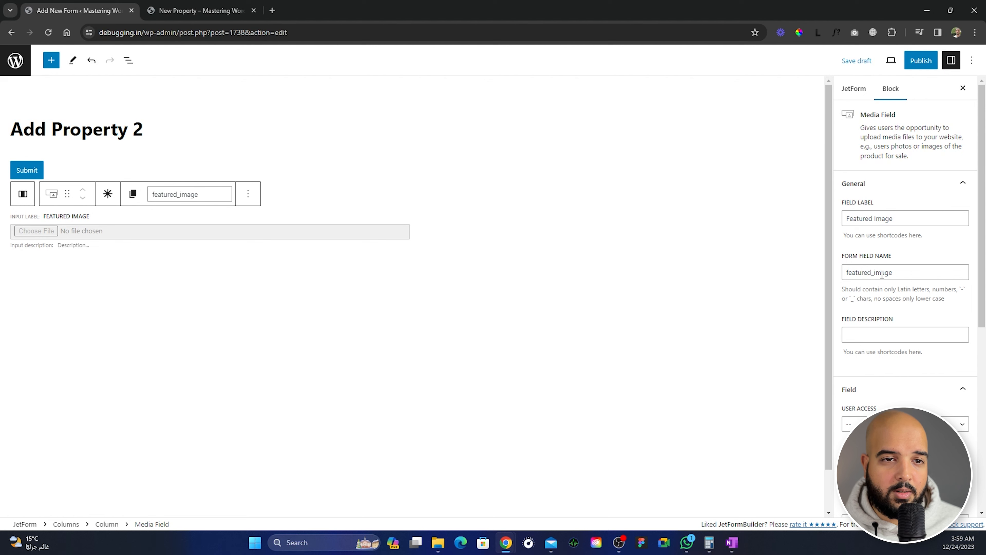
drag(871, 274, 875, 274)
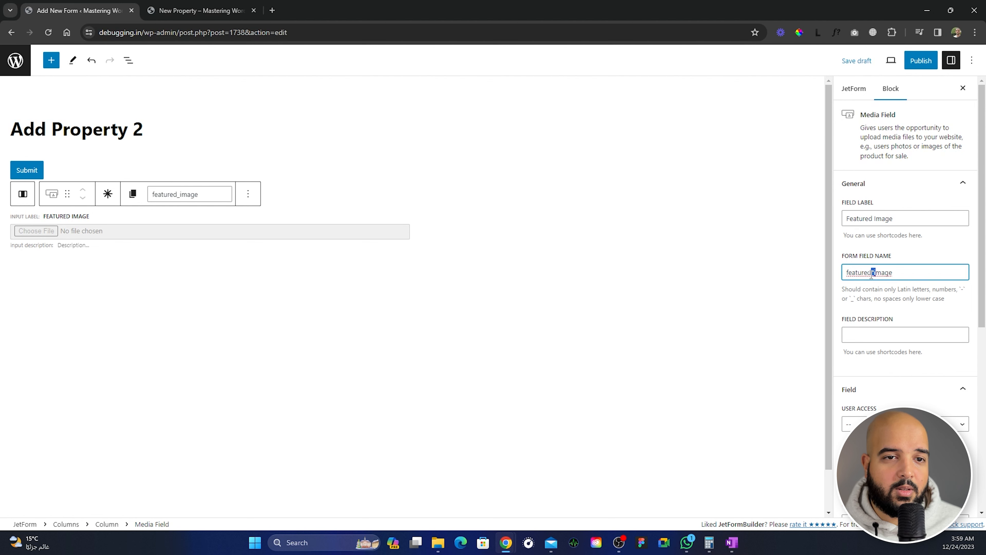
Set the featured image field's user access to "Any user ( incl. Guest )".
scroll(903, 349, down, 3)
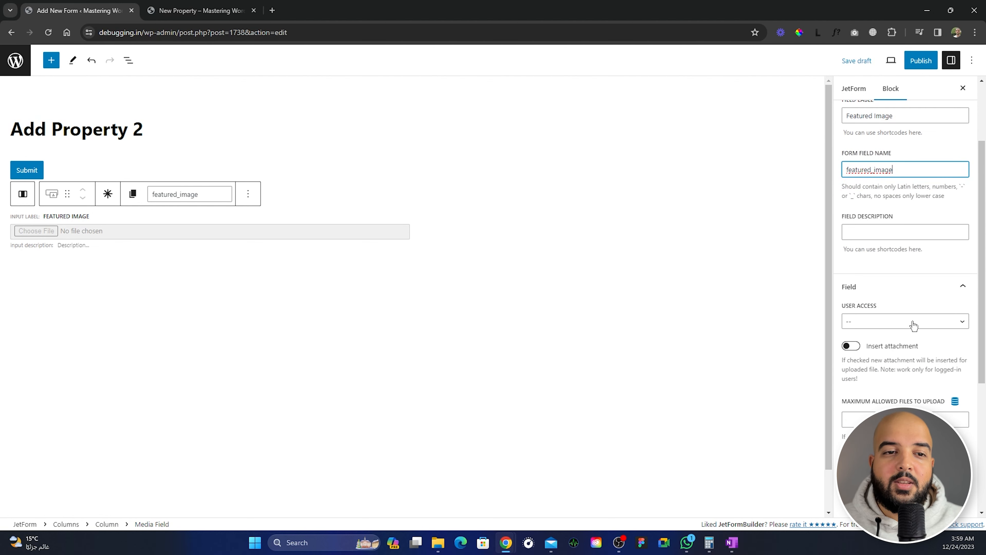
click(912, 322)
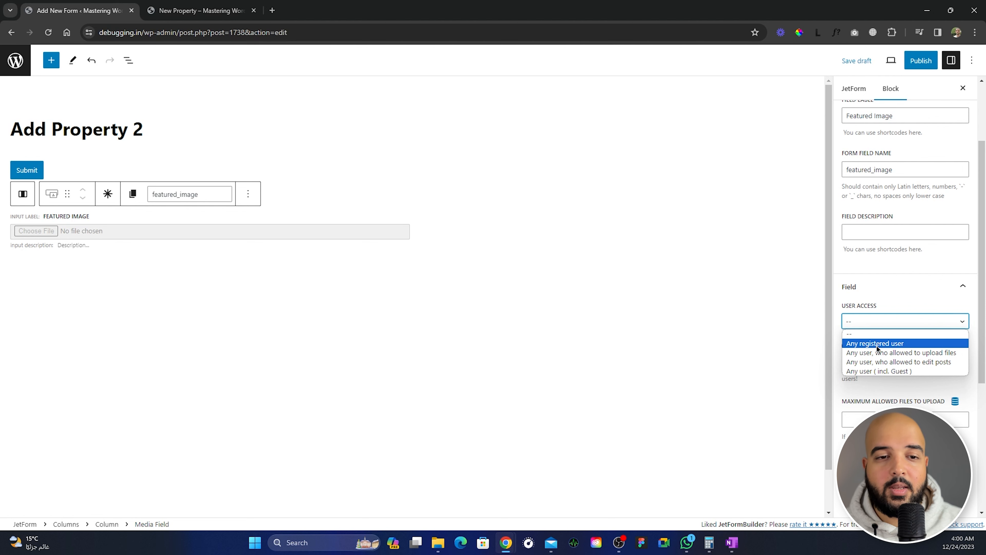
click(880, 371)
Limit the featured image field to 1 uploaded file with a maximum size of 1 MB.
scroll(871, 320, down, 1)
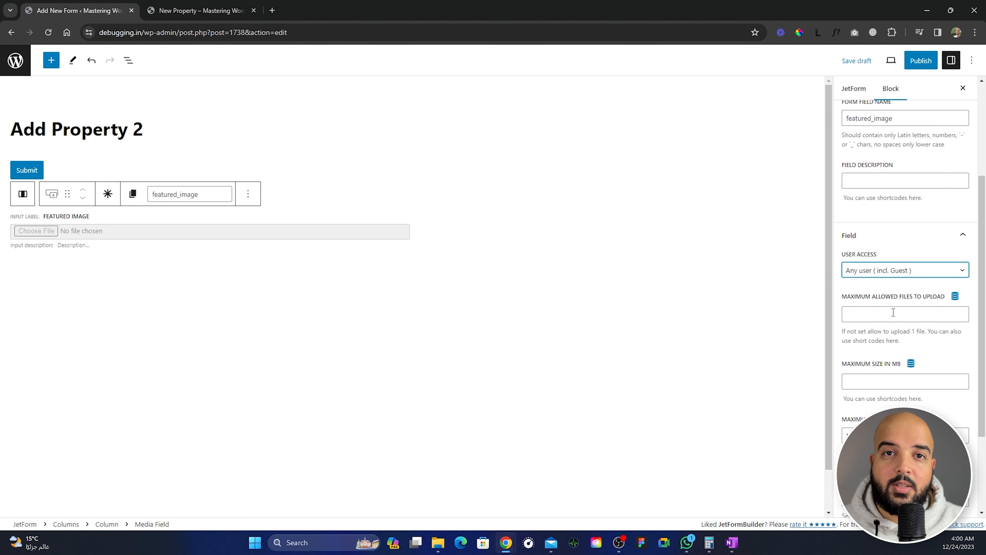
click(881, 315)
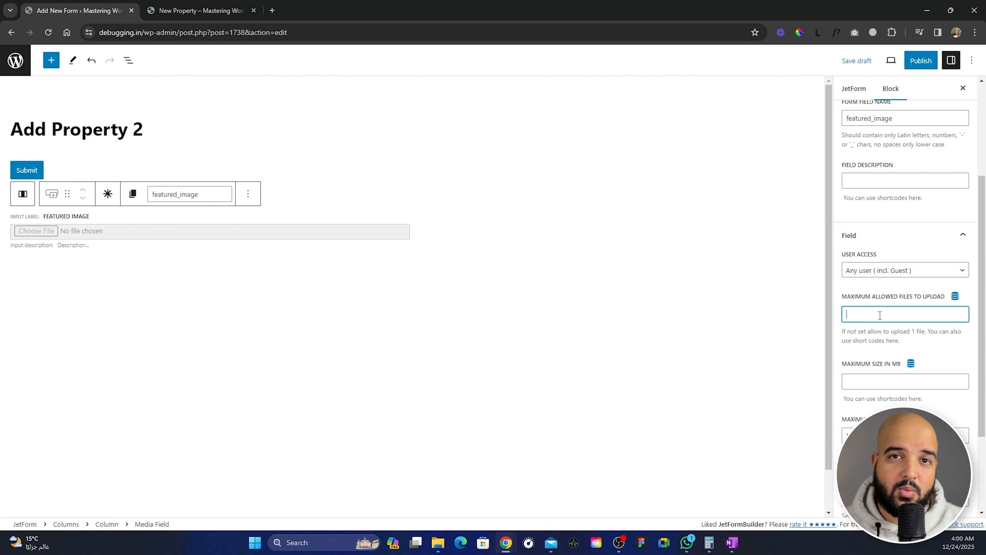
text(2)
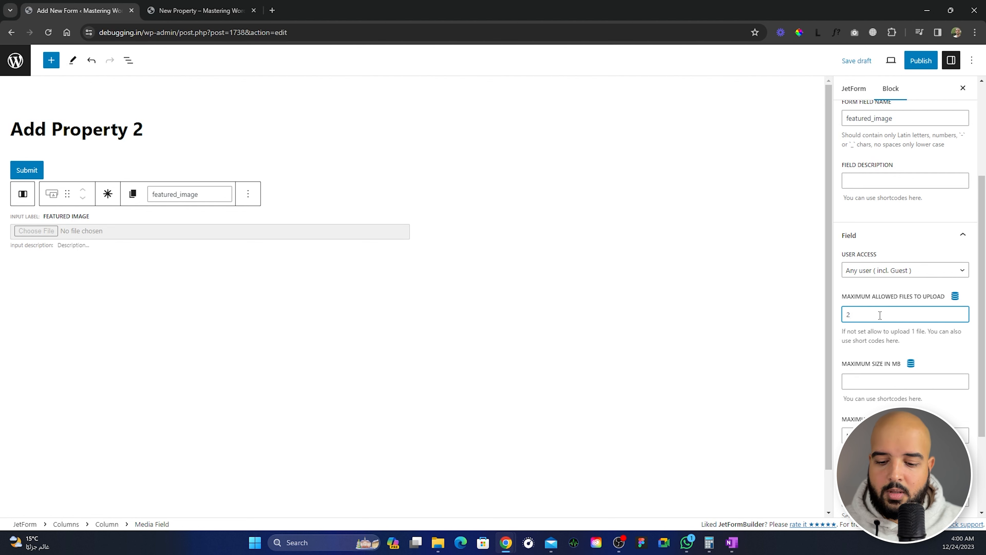
key(BackSpace)
text(1)
click(869, 387)
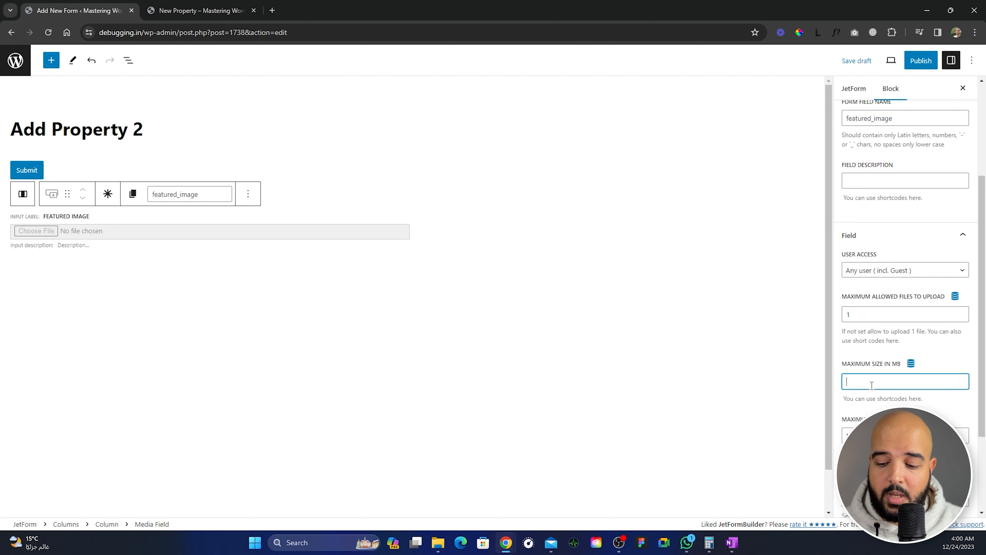
text(1)
Allow the MIME types image/png and image/jpeg for the featured image field.
scroll(911, 346, down, 3)
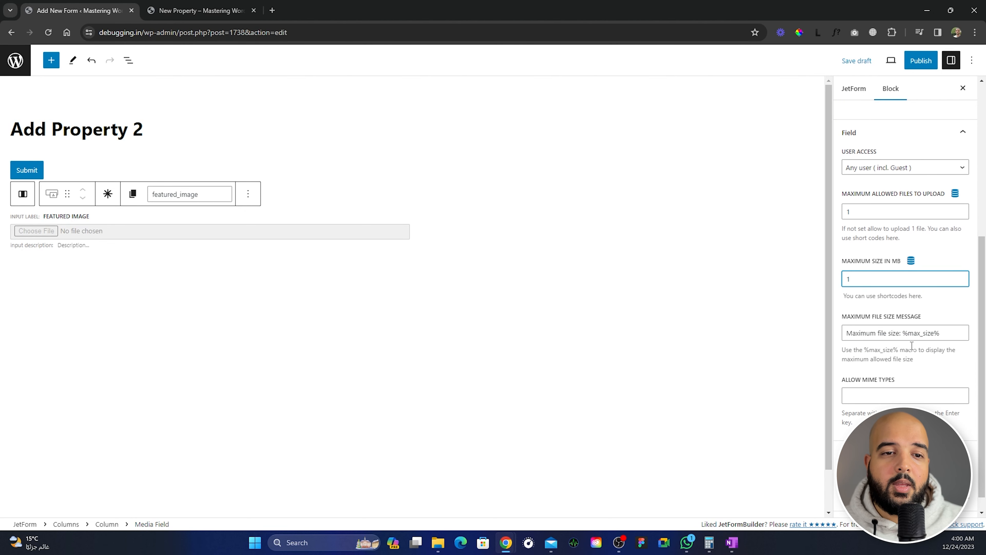
click(895, 394)
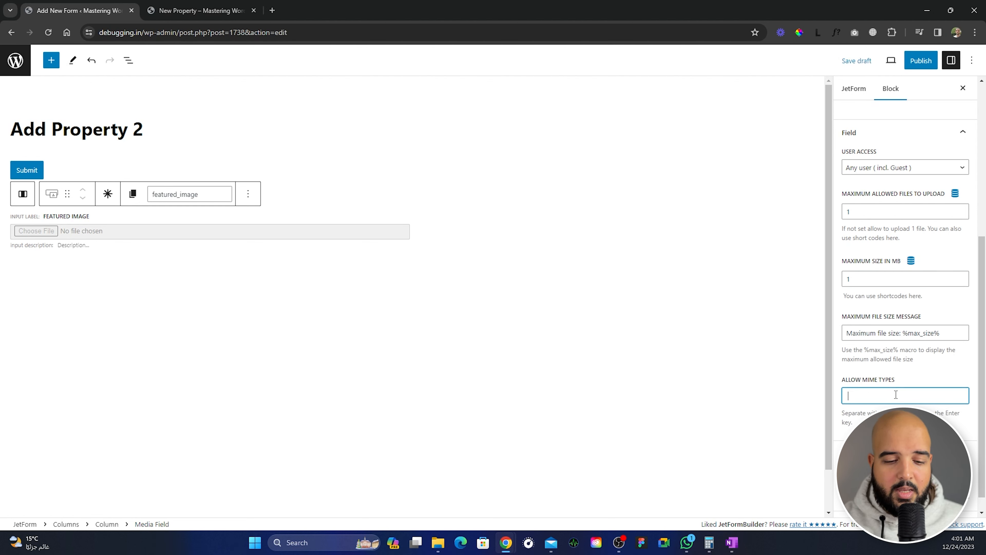
text(png)
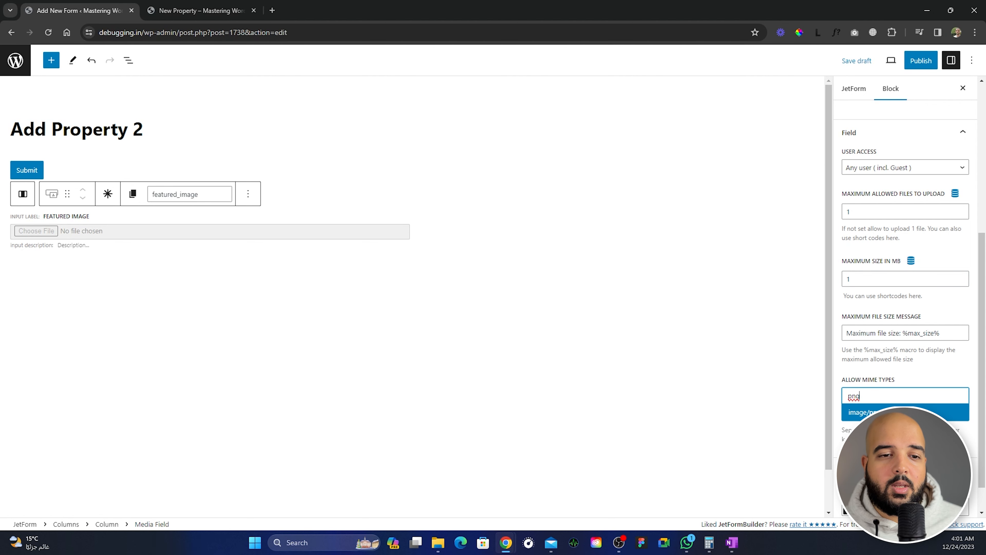
click(892, 412)
text(p)
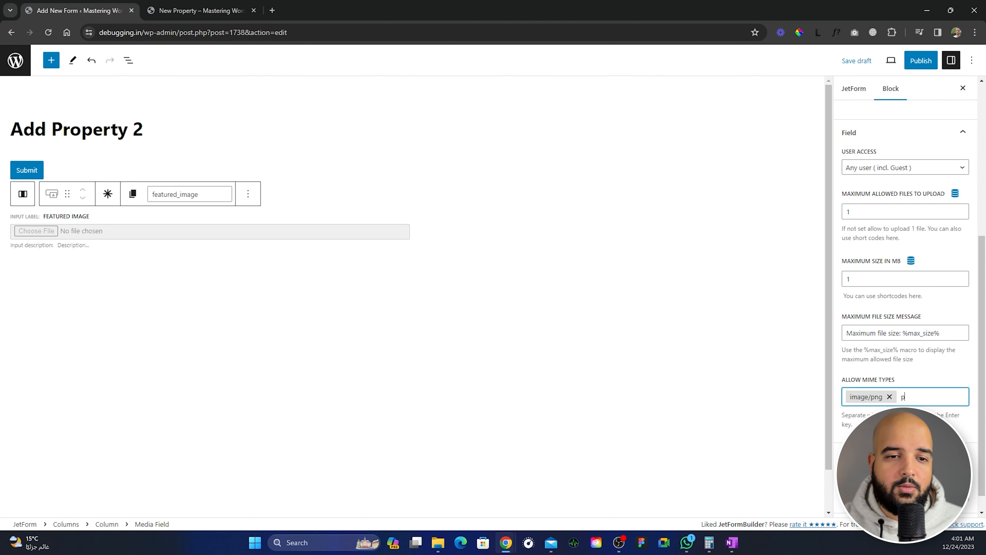
key(BackSpace)
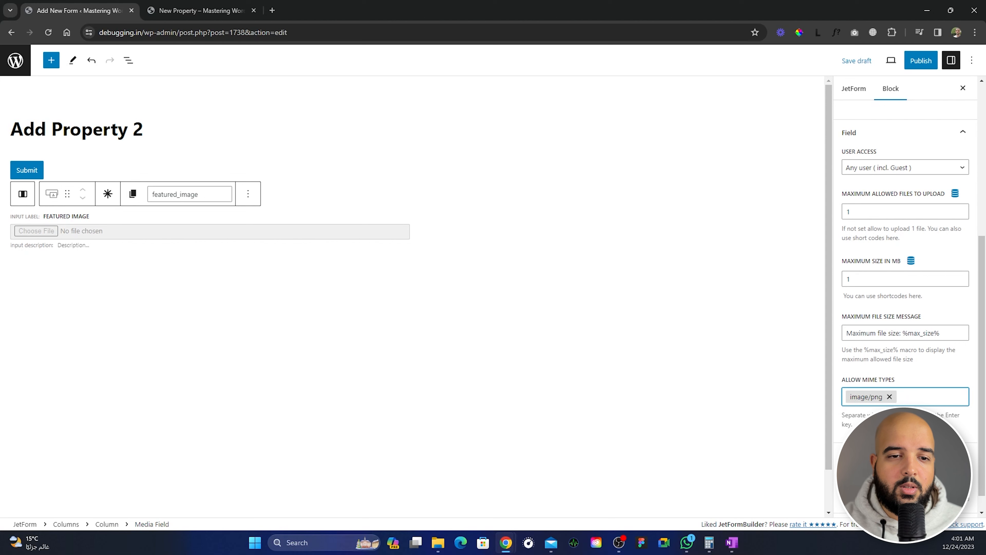
text(jp)
key(Return)
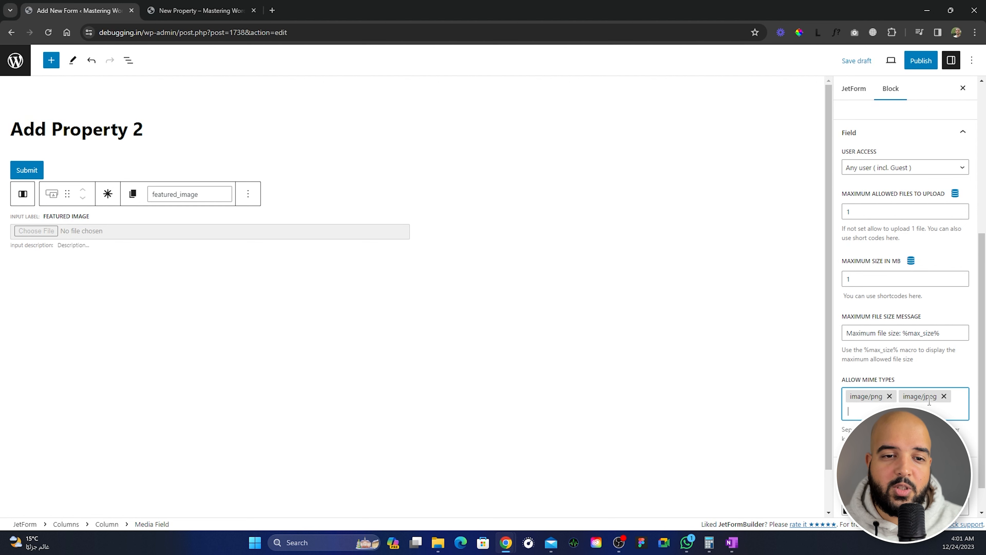
scroll(854, 447, down, 1)
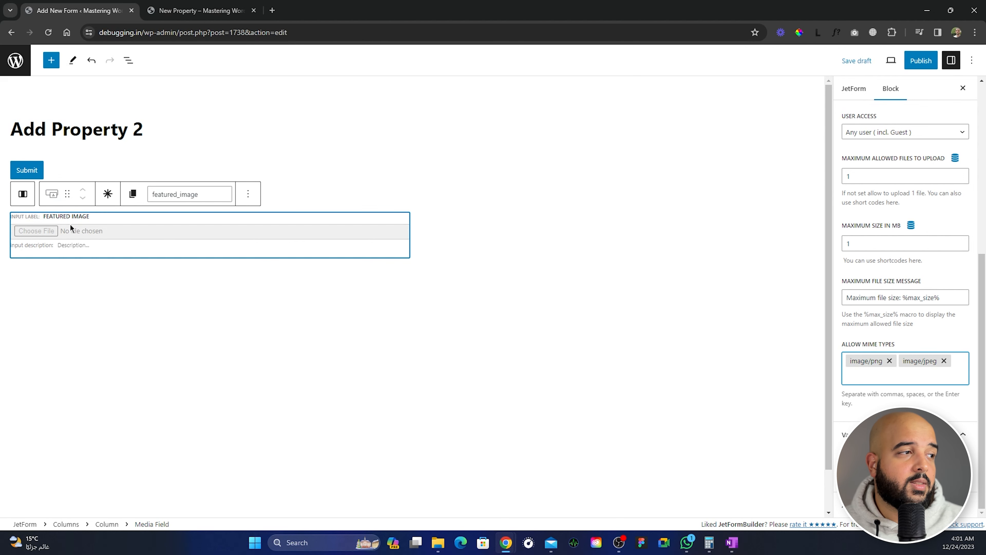
Move the Action Button below the Columns block in the form's block list view.
click(130, 62)
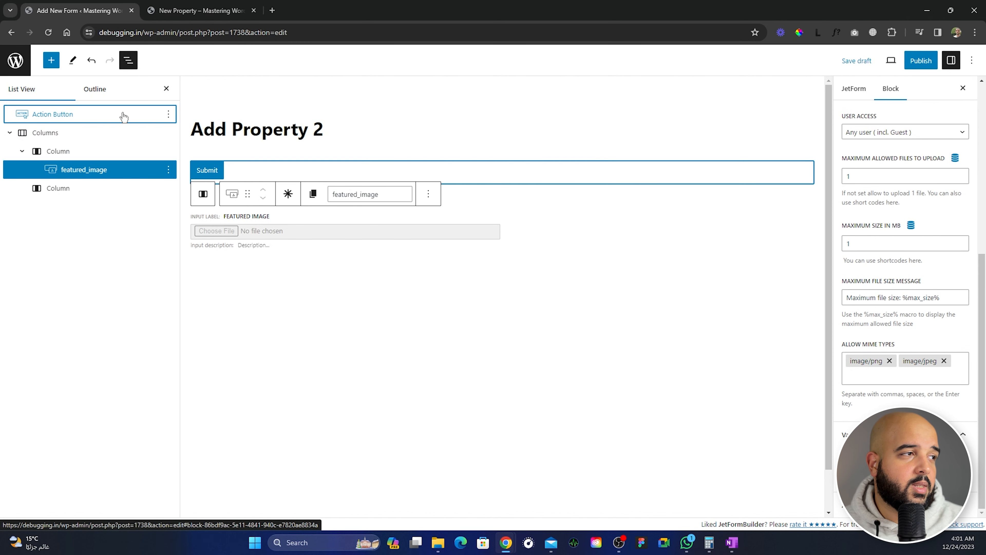
drag(121, 117, 14, 212)
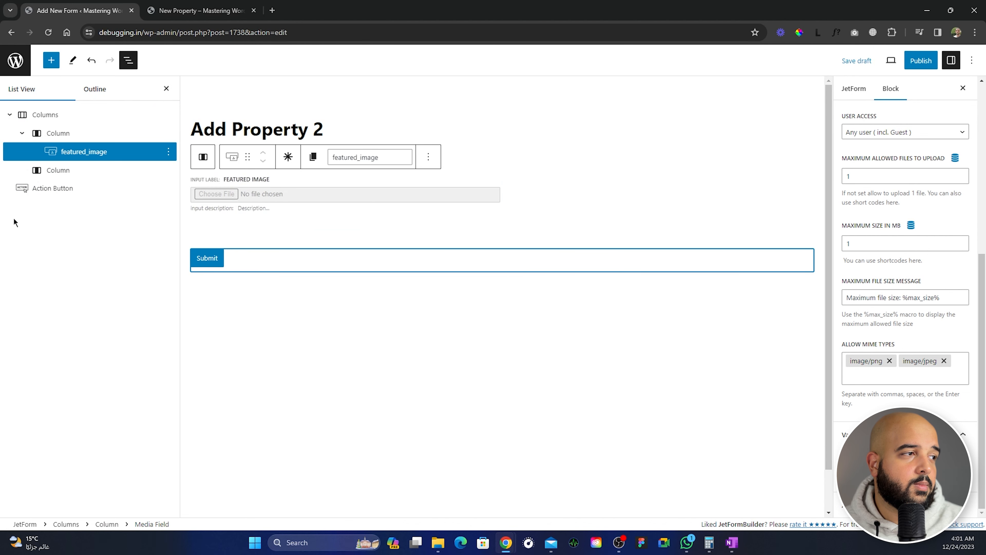
Insert a Media Field into the empty second column beside the featured image field.
click(81, 174)
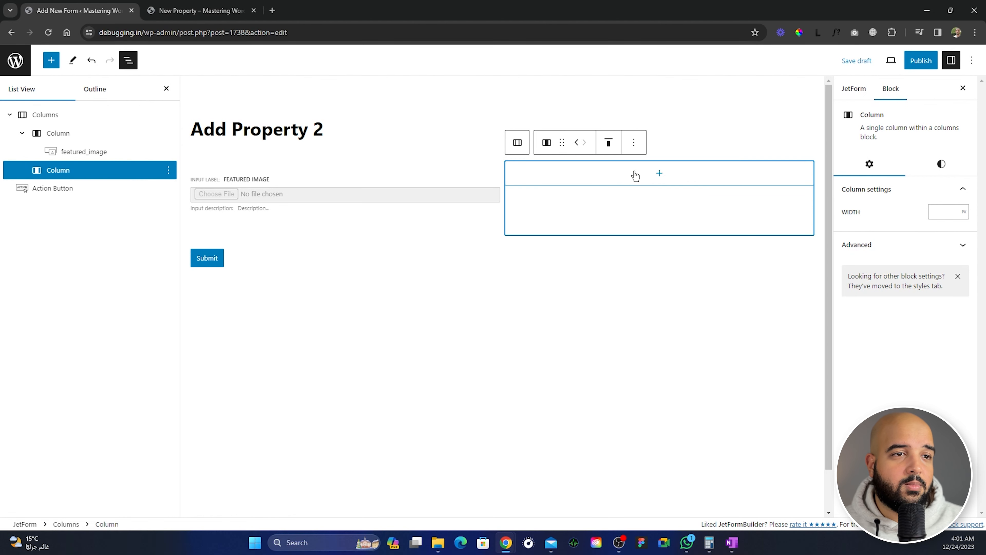
click(660, 173)
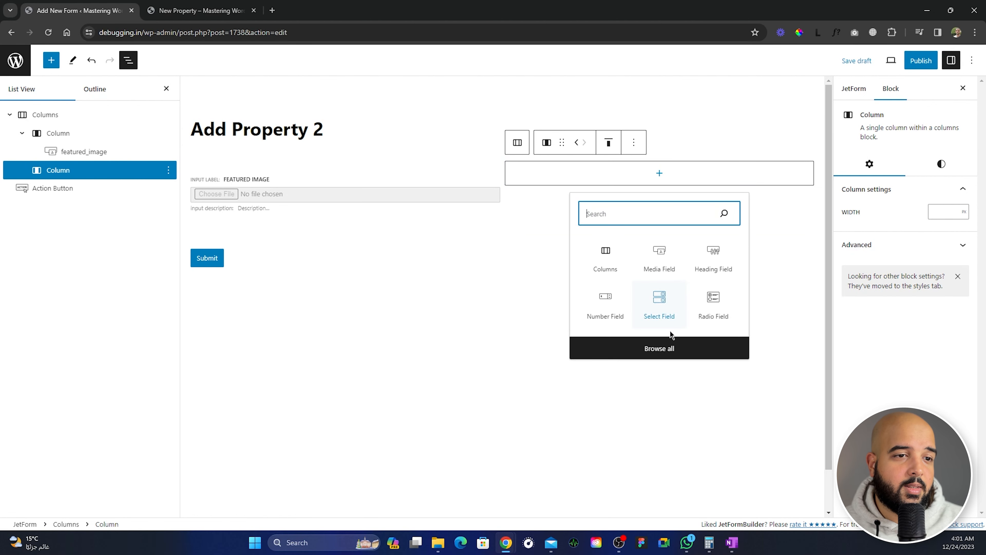
click(661, 348)
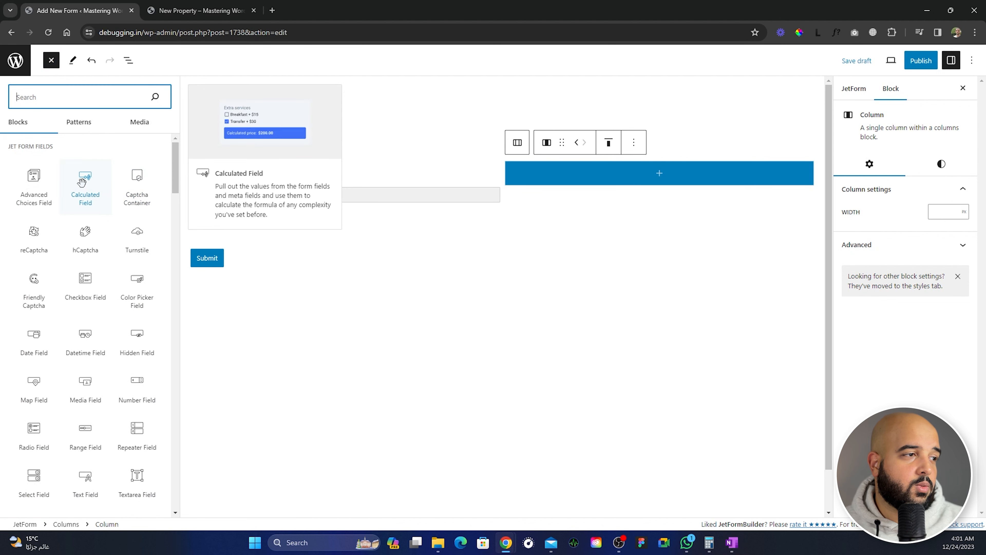
scroll(111, 247, down, 1)
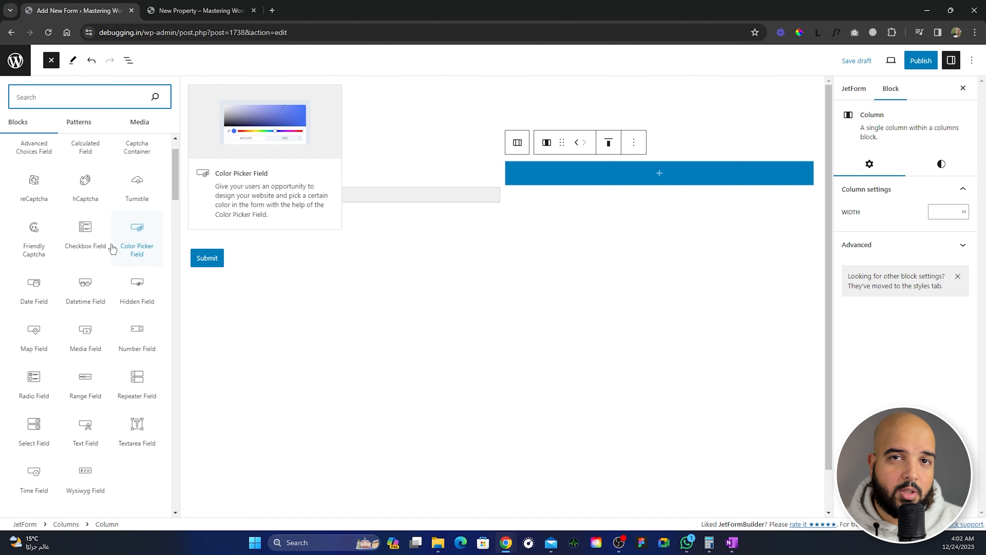
click(91, 347)
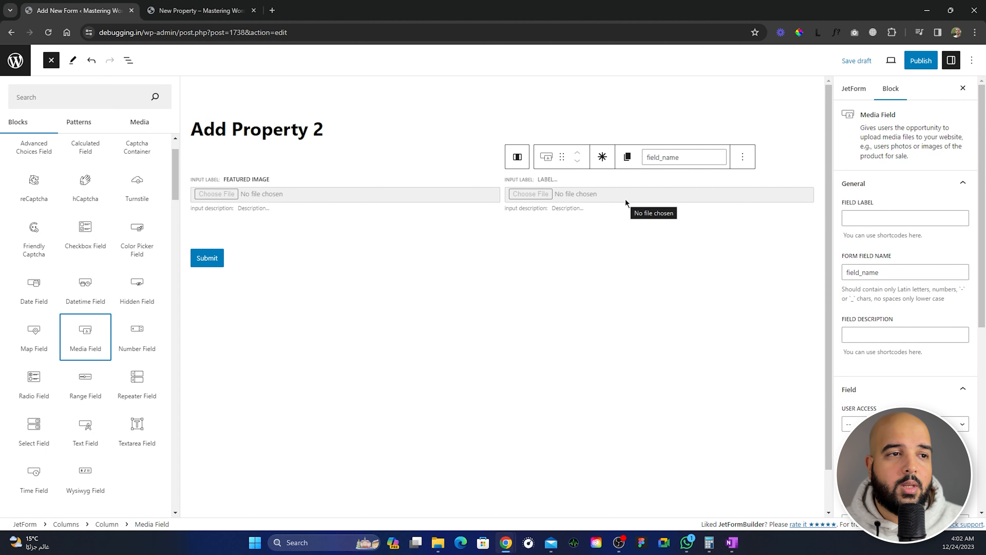
Set the new media field's label to "Gallery".
click(617, 198)
click(893, 220)
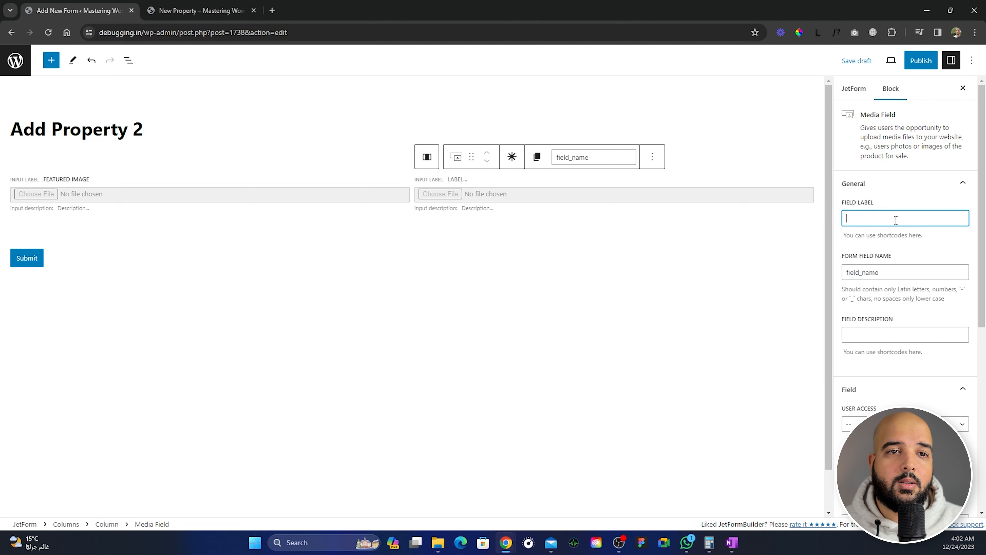
text(Gallery)
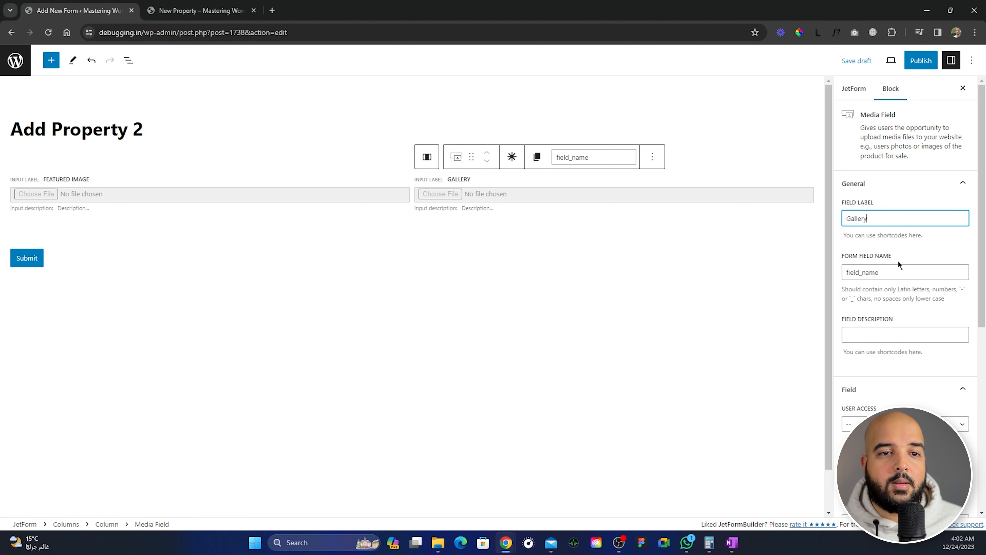
click(933, 253)
Set the gallery field's user access to "Any user ( incl. Guest )".
scroll(905, 356, down, 3)
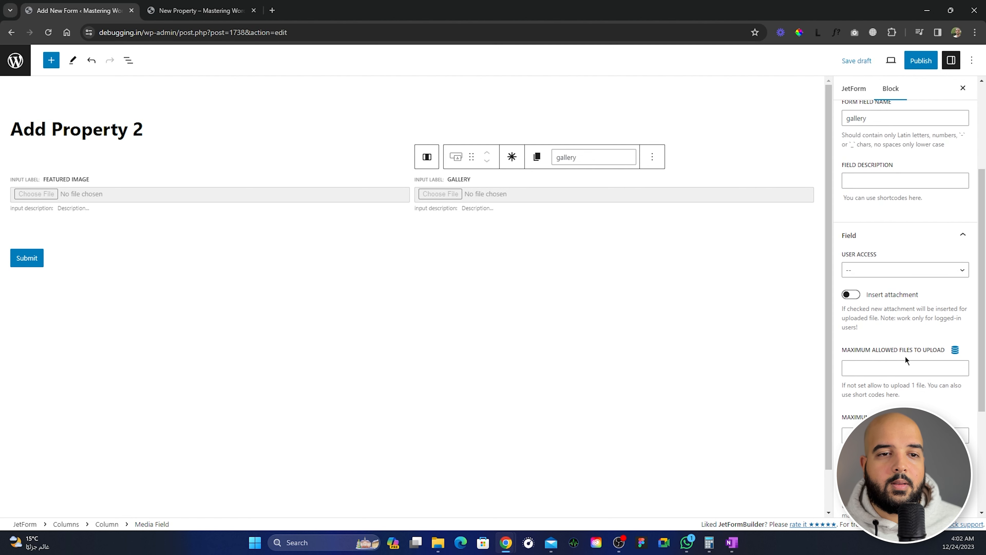
click(923, 270)
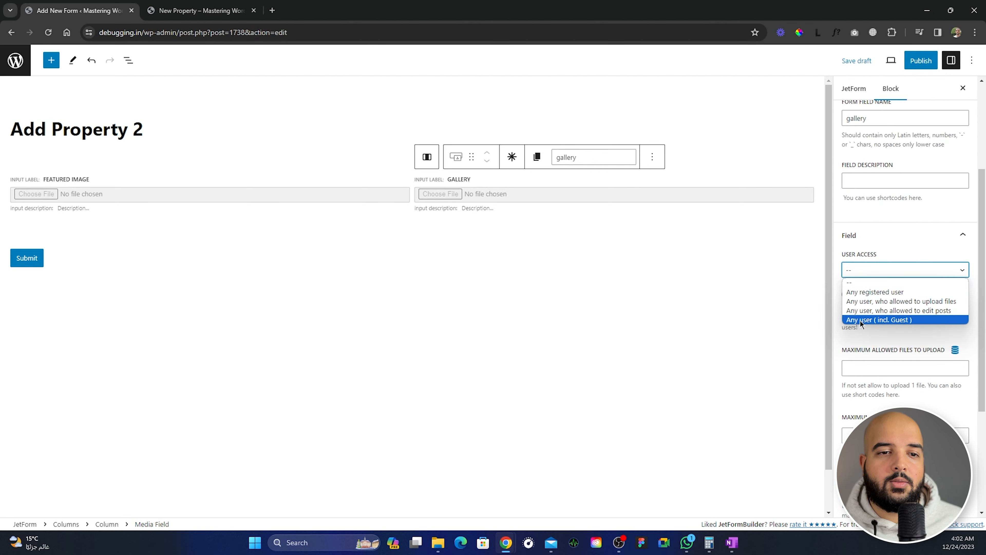
click(888, 319)
Limit the gallery field to 6 uploaded files with a maximum size of 1 MB.
scroll(895, 334, down, 1)
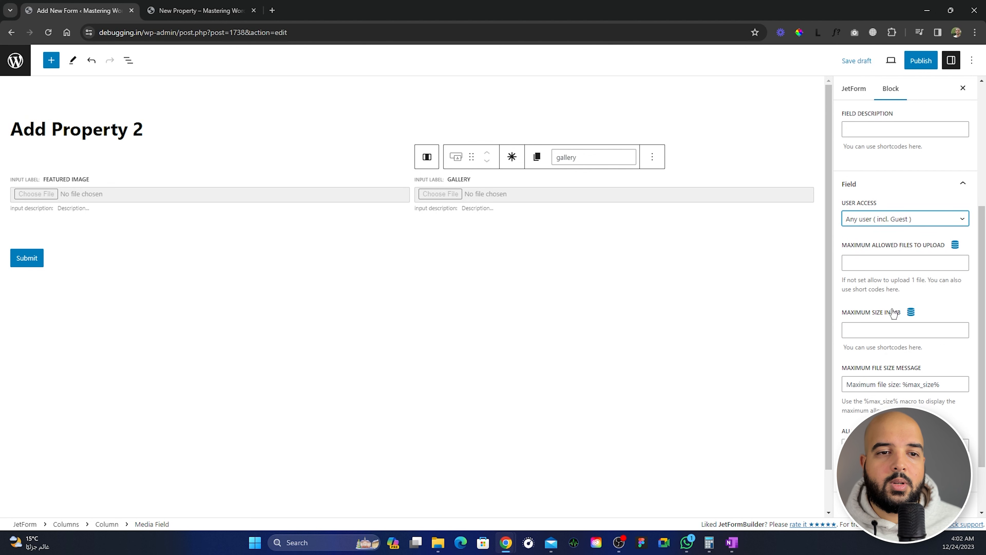
click(885, 269)
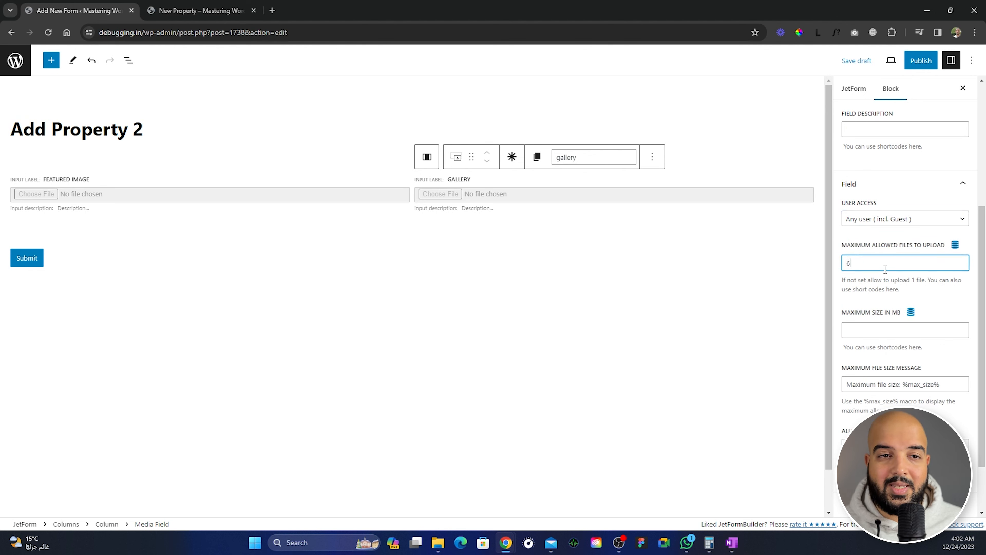
click(872, 331)
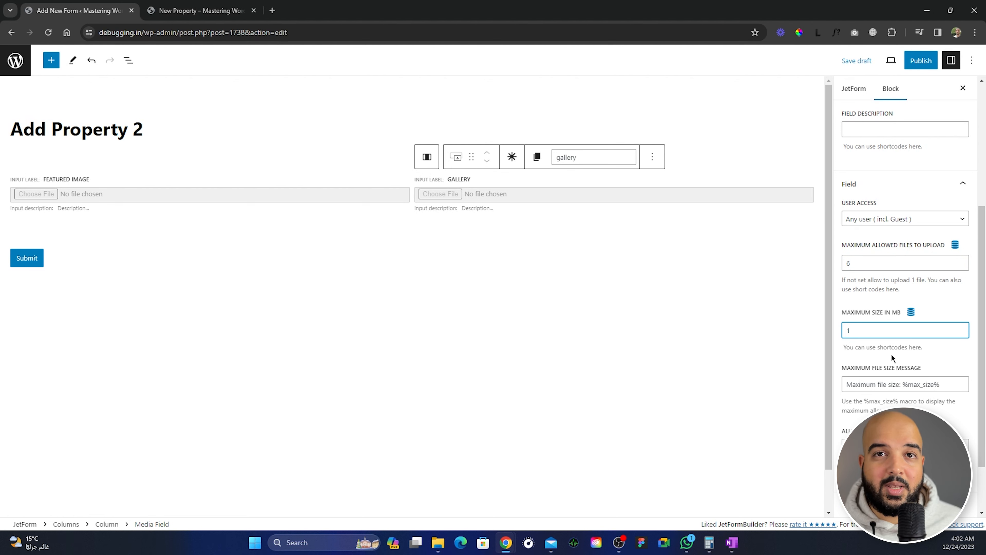
Allow the MIME types image/png and image/jpeg for the gallery field.
click(889, 446)
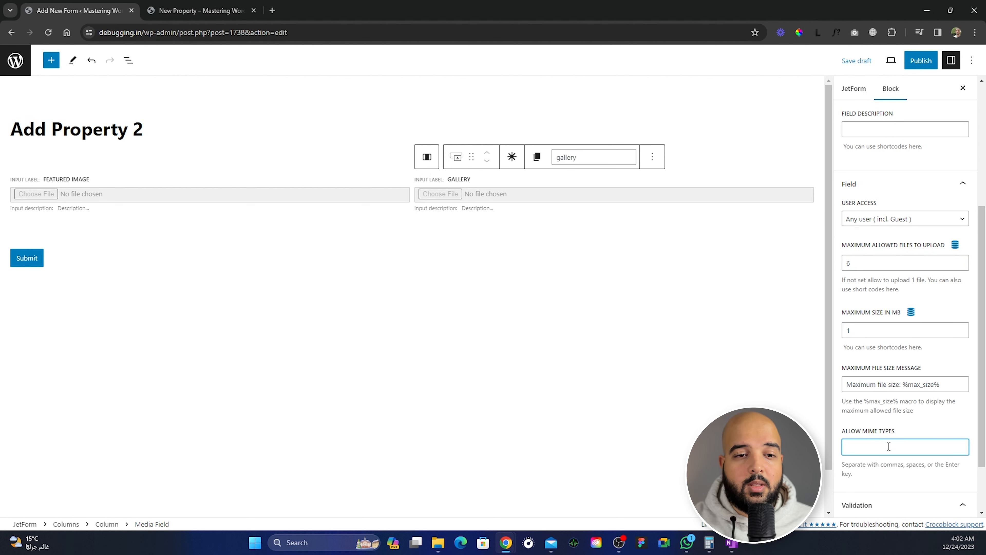
text(pmg)
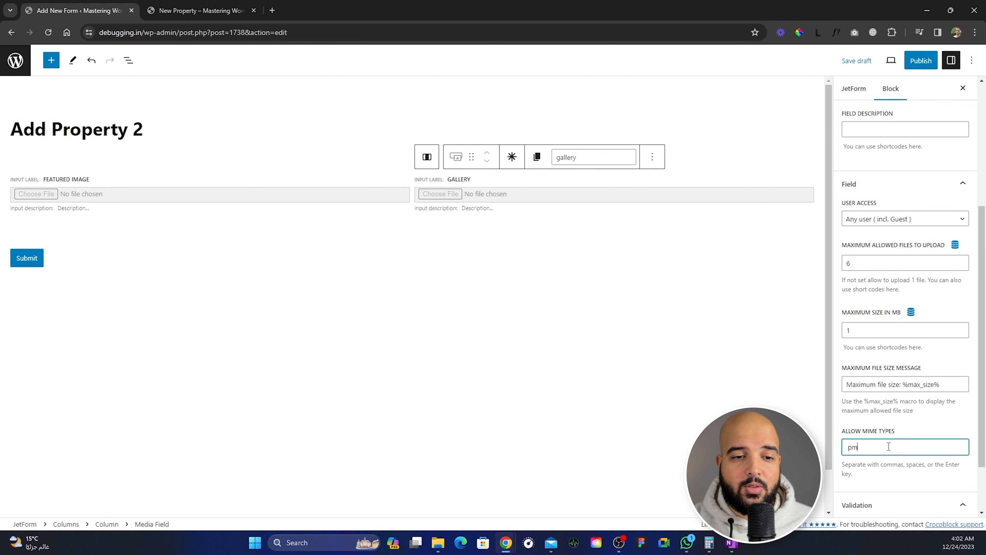
key(BackSpace)
key(BackSpace)
text(ng)
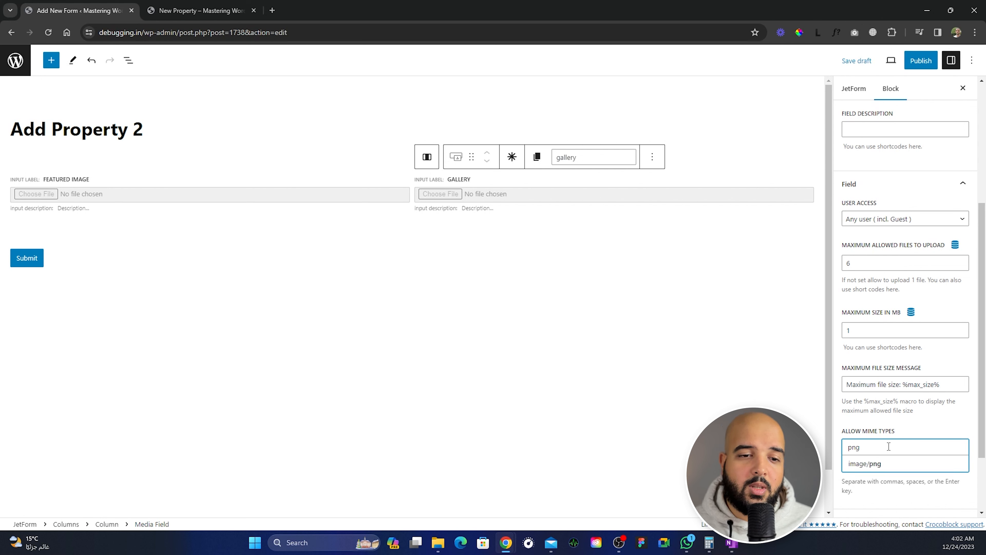
click(894, 465)
text(jpe)
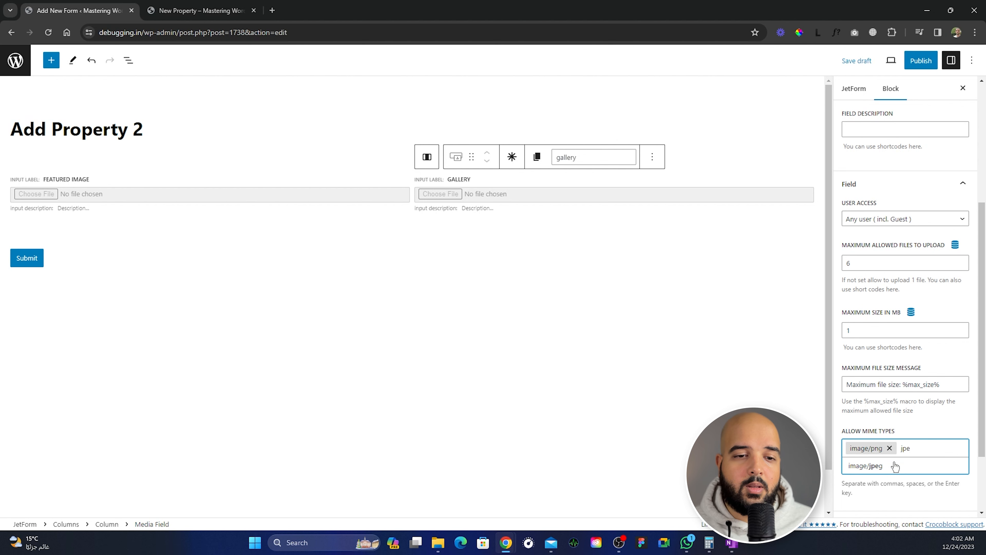
click(895, 466)
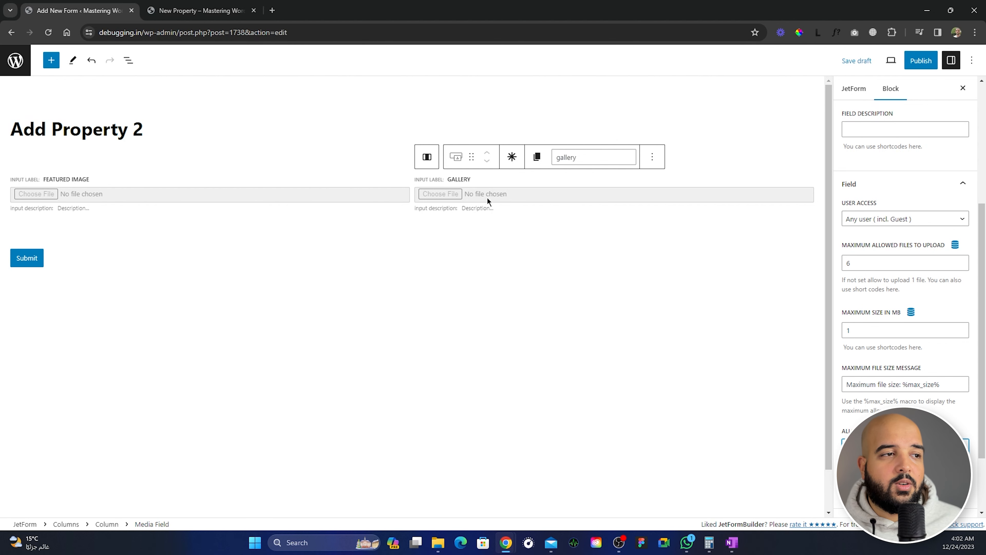
Number the featured image field's label as "1. Featured Image", following the numbered headings on the New Property page.
click(193, 11)
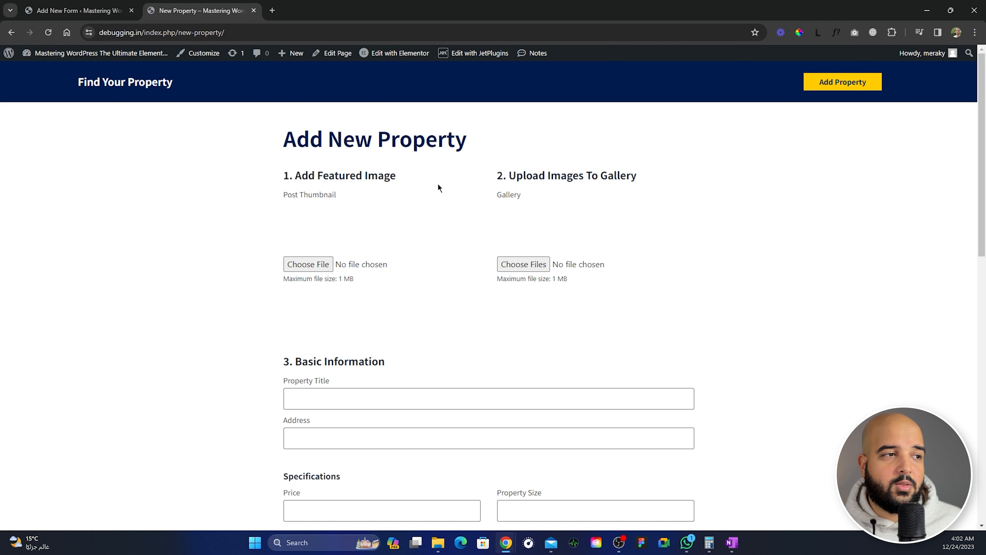
scroll(448, 314, down, 3)
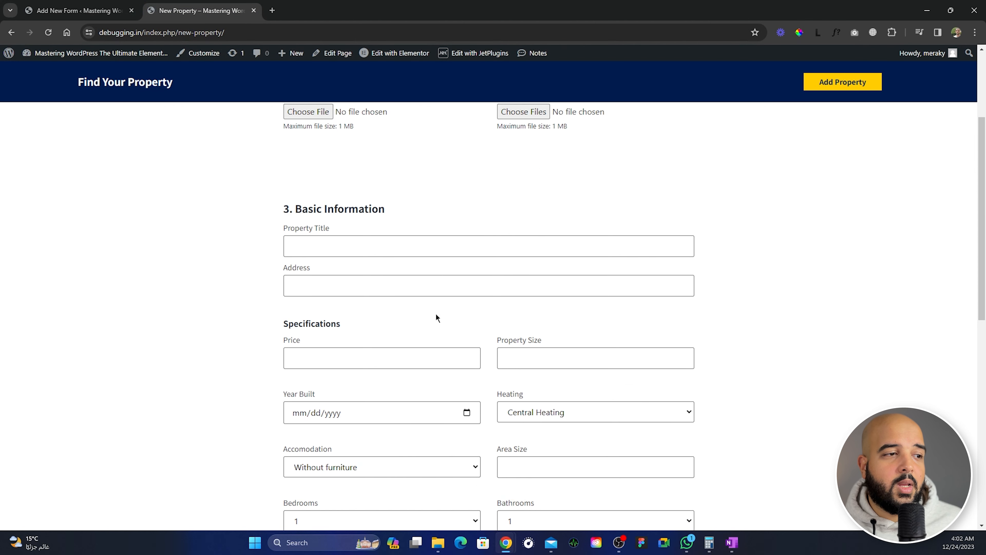
scroll(328, 230, up, 3)
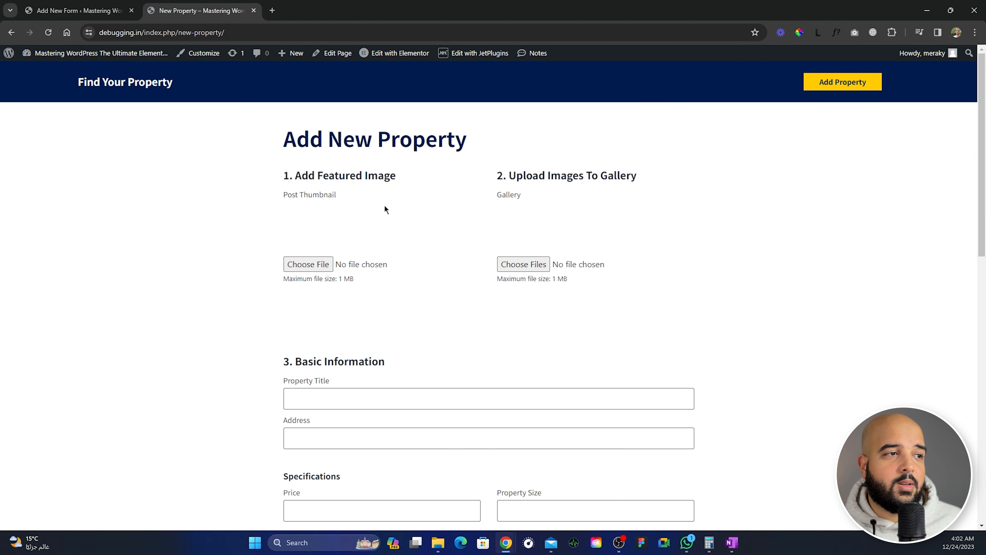
drag(284, 177, 289, 176)
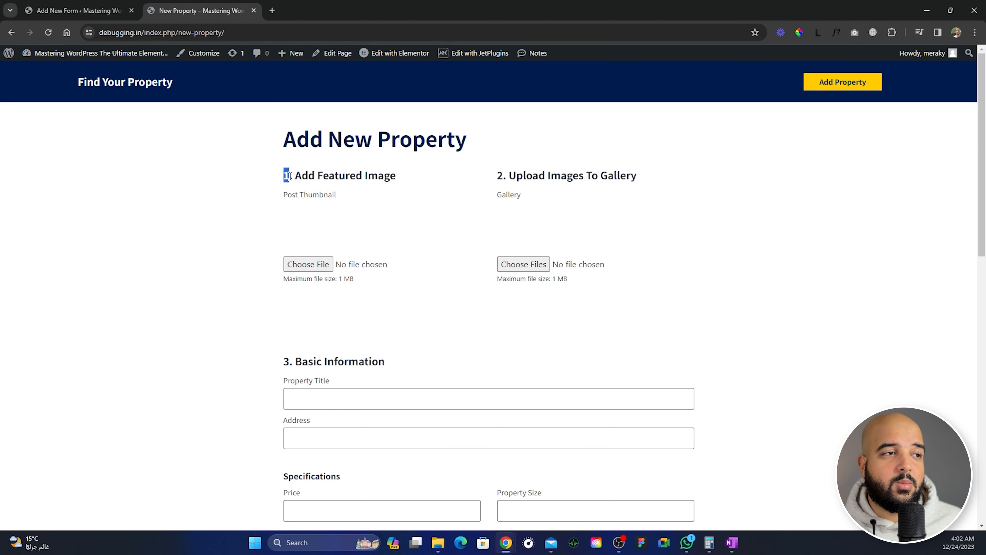
drag(496, 176, 507, 177)
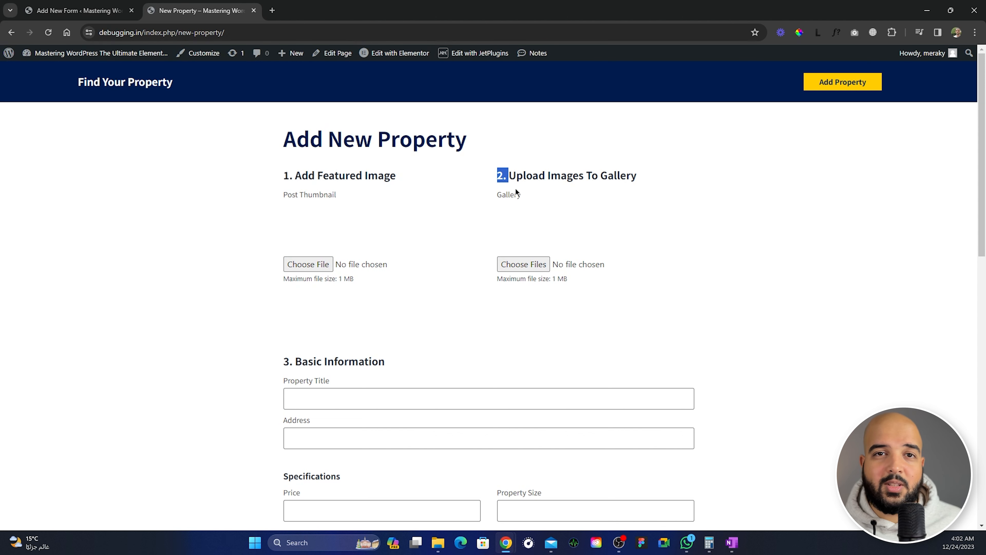
click(77, 11)
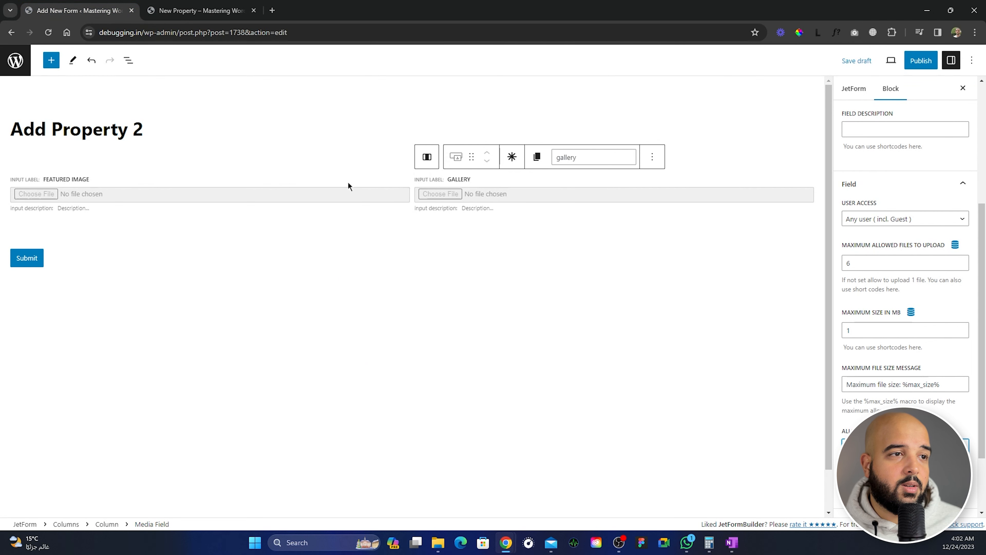
click(851, 221)
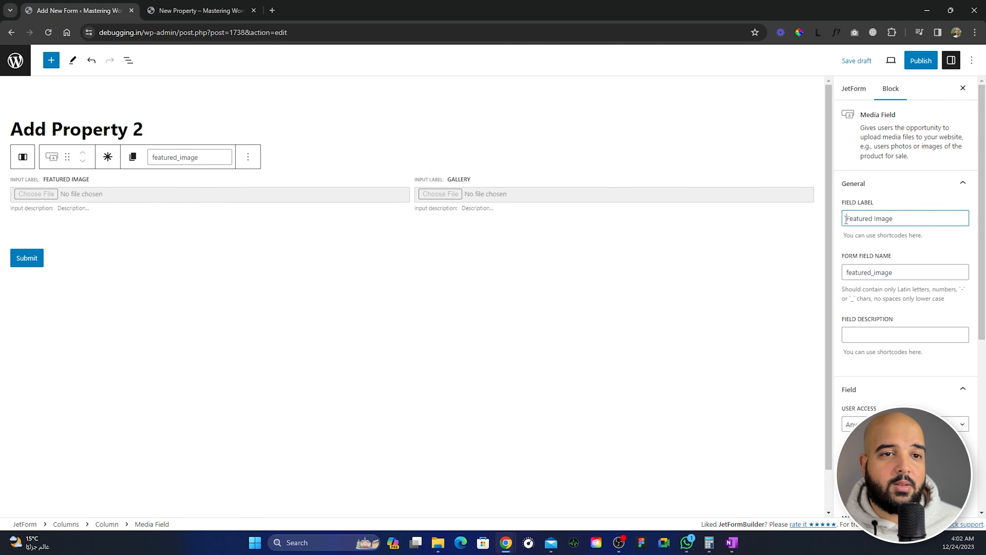
text(1.)
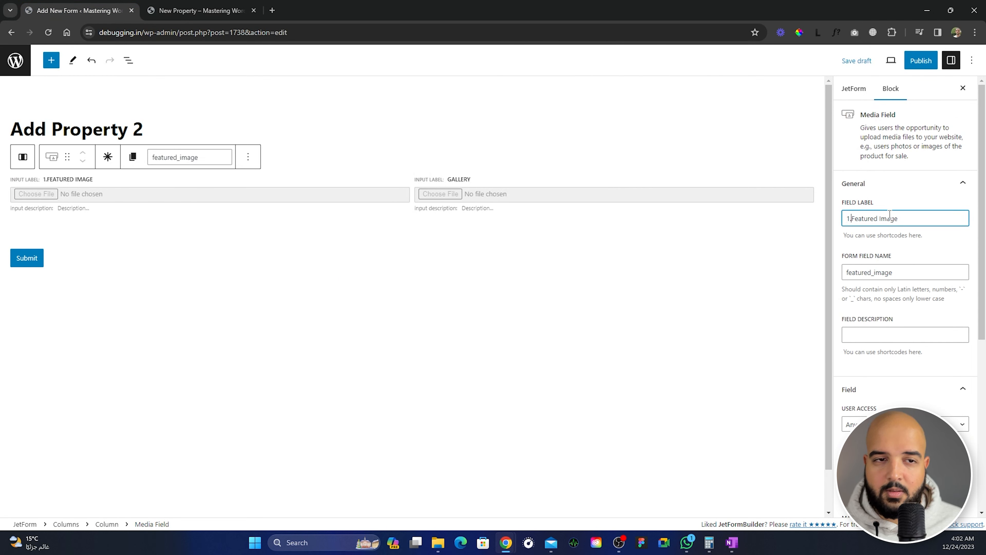
Number the gallery field's label as "2. Gallery".
click(519, 197)
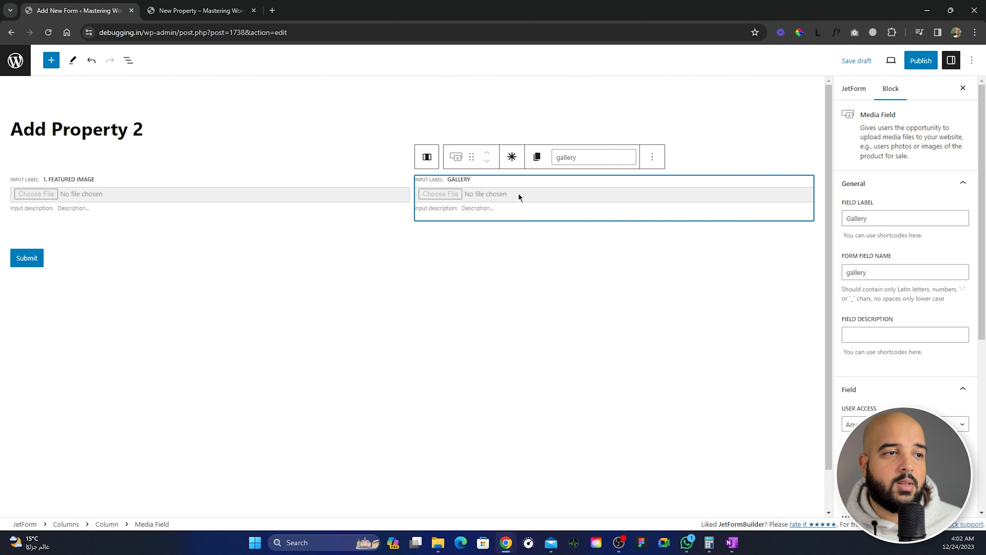
click(846, 220)
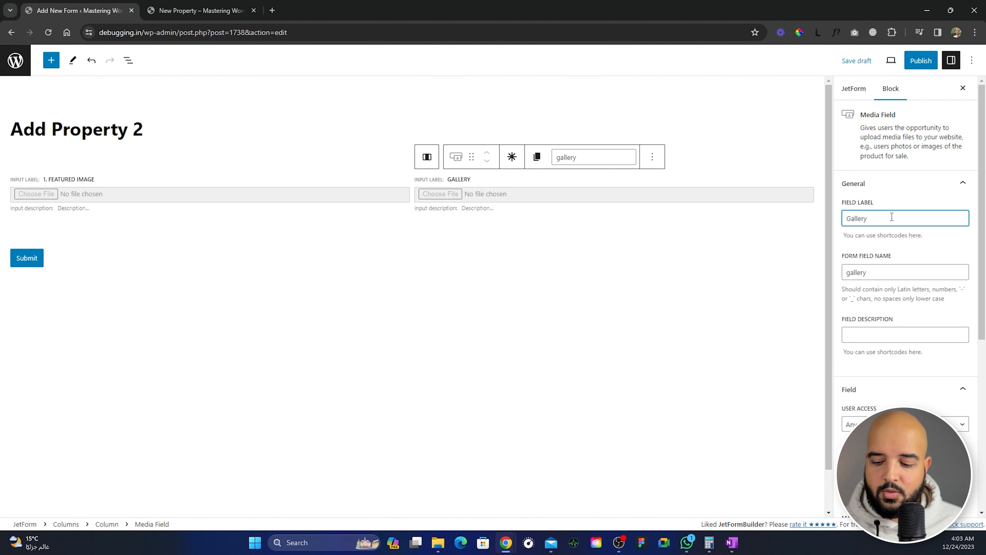
text(2.)
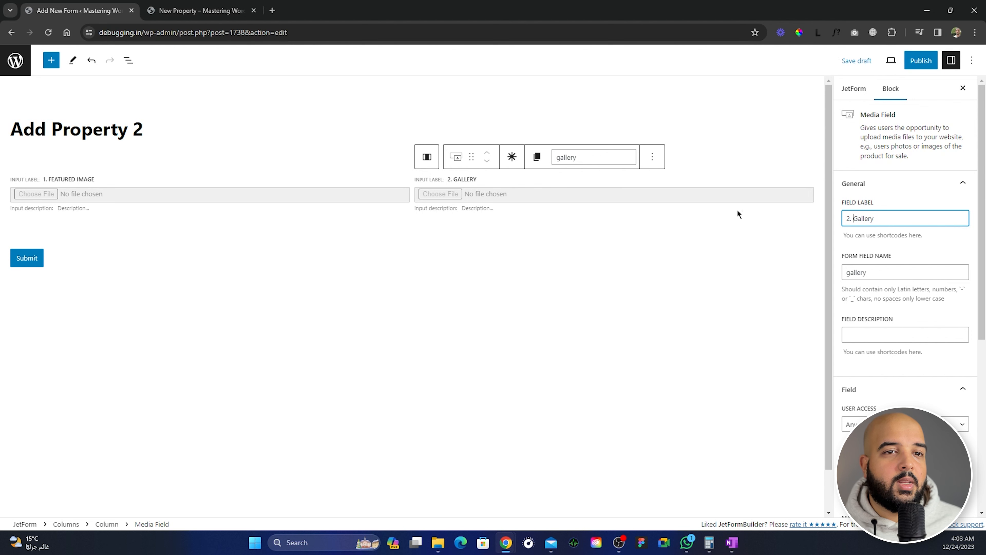
Copy the heading text "3. Basic Information" from the New Property page.
click(198, 12)
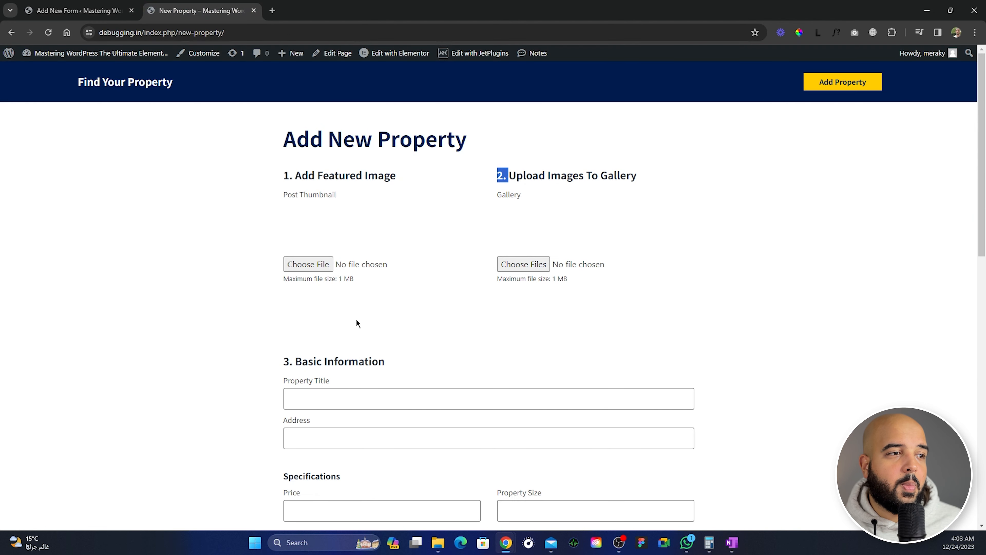
scroll(356, 319, down, 4)
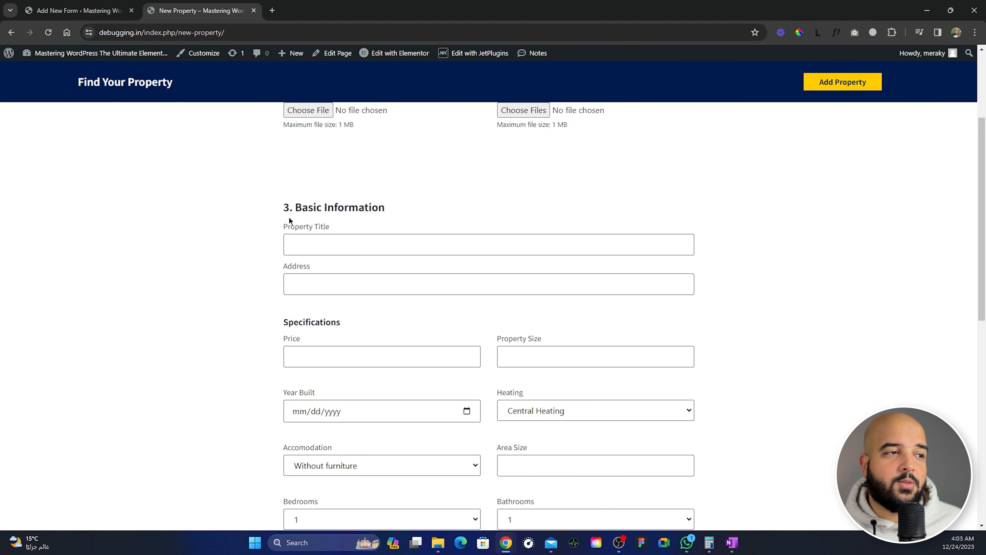
drag(284, 207, 384, 208)
key(ctrl+c)
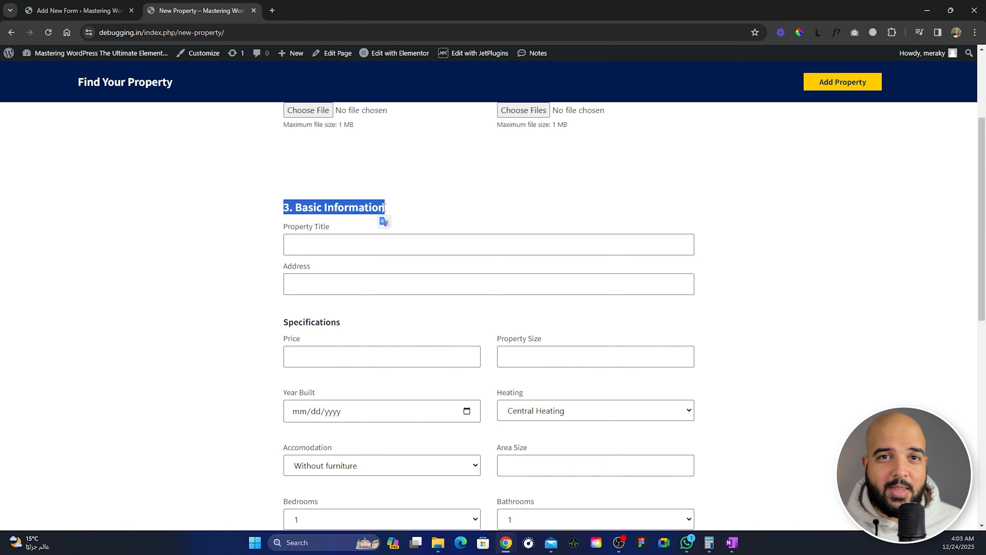
Review the New Property page's form layout from its title down to the submit button.
scroll(408, 292, up, 3)
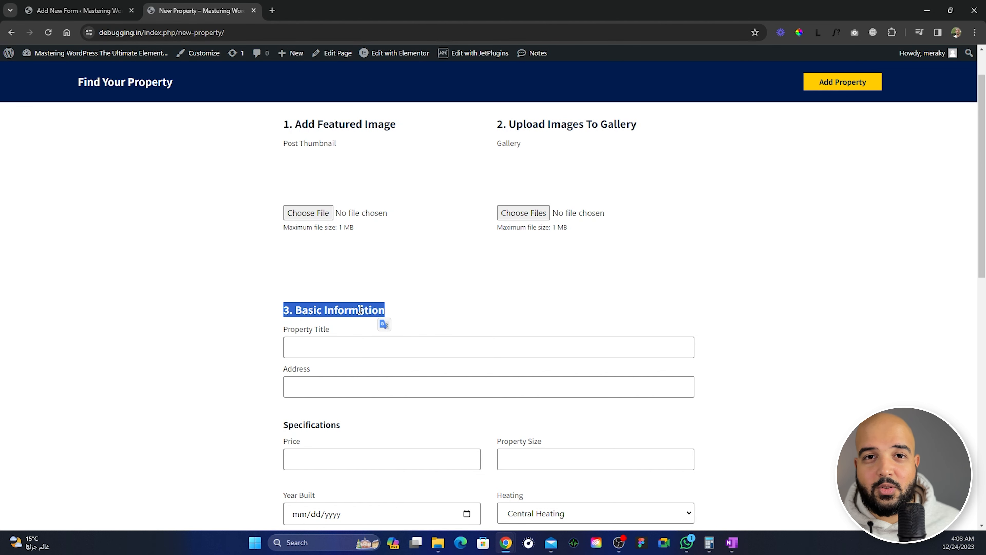
scroll(360, 309, up, 2)
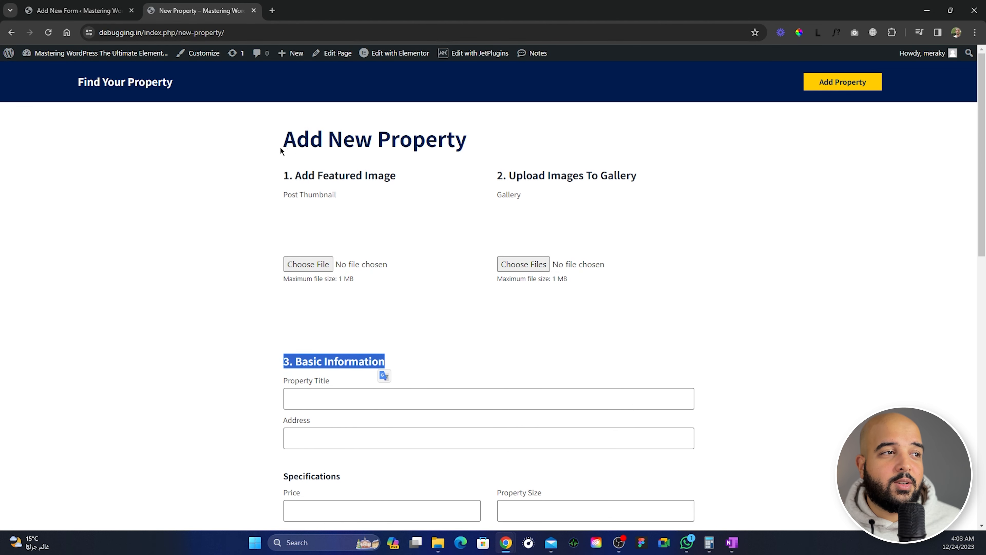
drag(288, 144, 446, 145)
scroll(478, 307, down, 15)
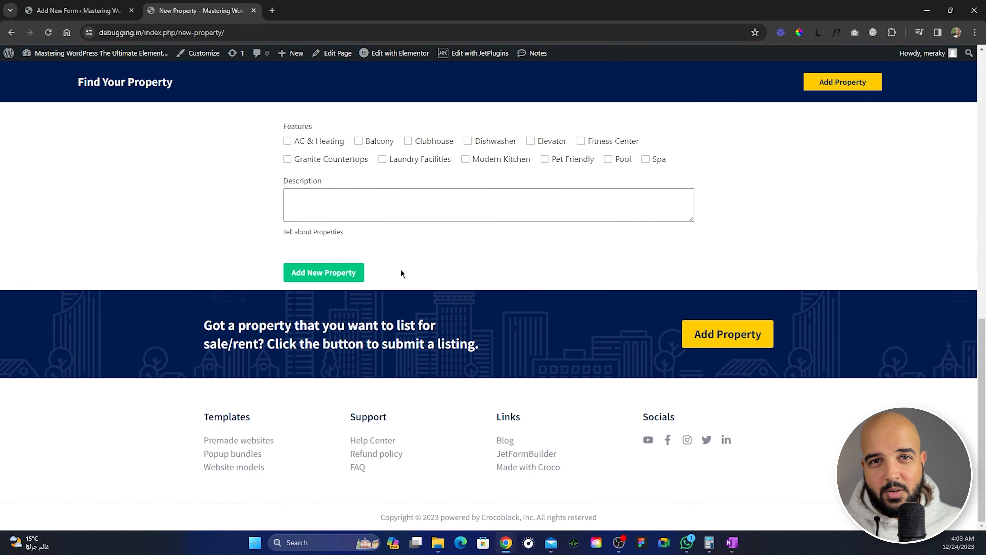
scroll(409, 269, up, 15)
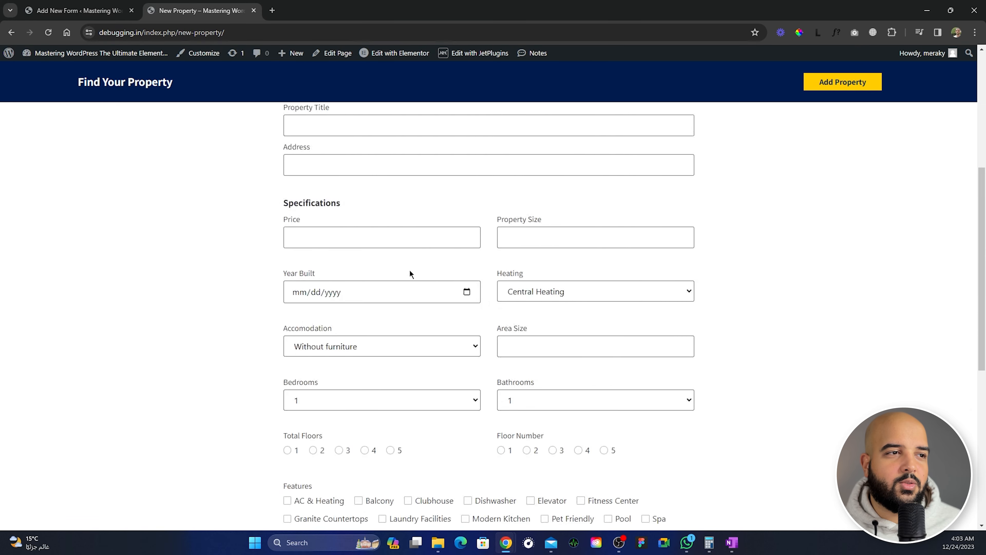
Copy the "3. Basic Information" heading text from the New Property page and return to the form editor.
scroll(424, 303, down, 1)
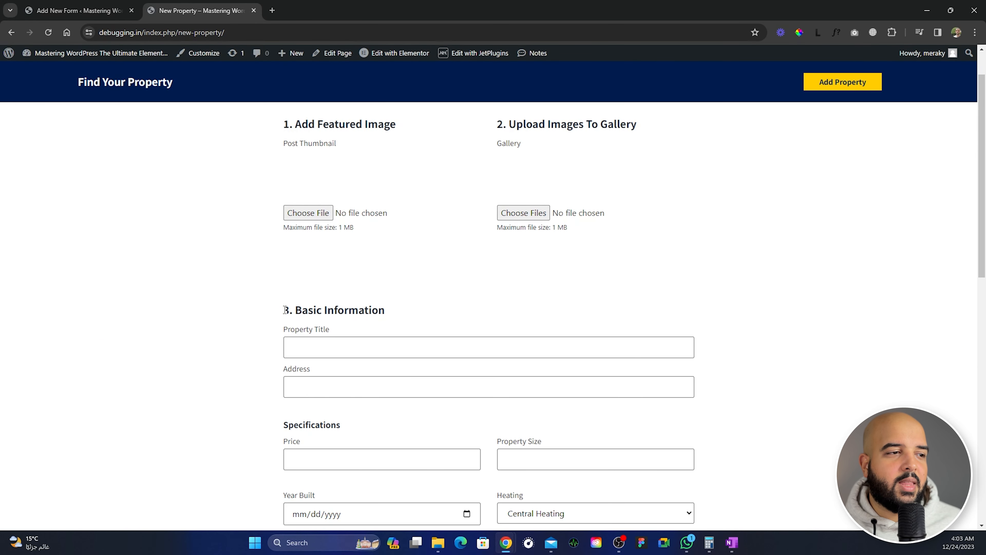
drag(283, 310, 382, 308)
click(84, 12)
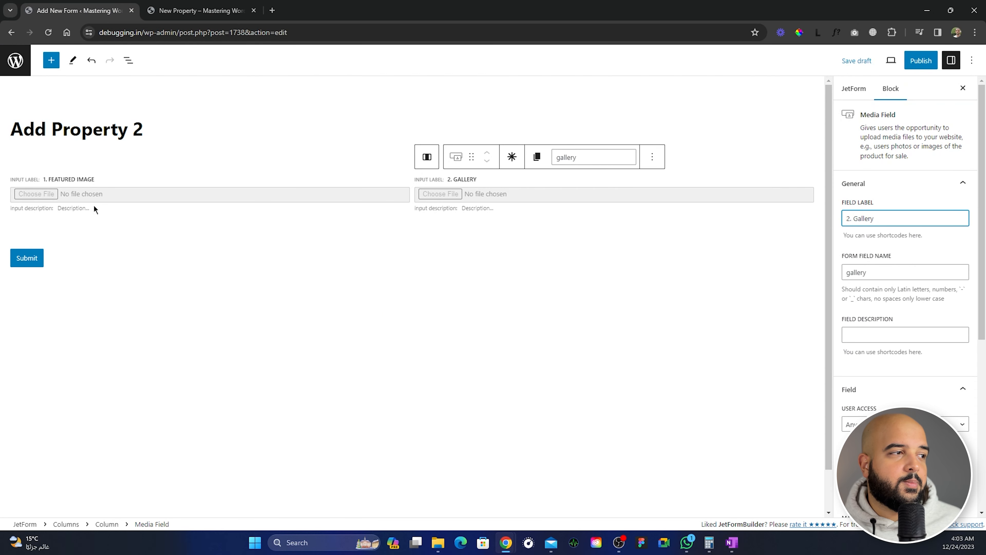
Collapse the columns in the block list and insert a Heading Field between the media columns and the Submit button.
click(128, 60)
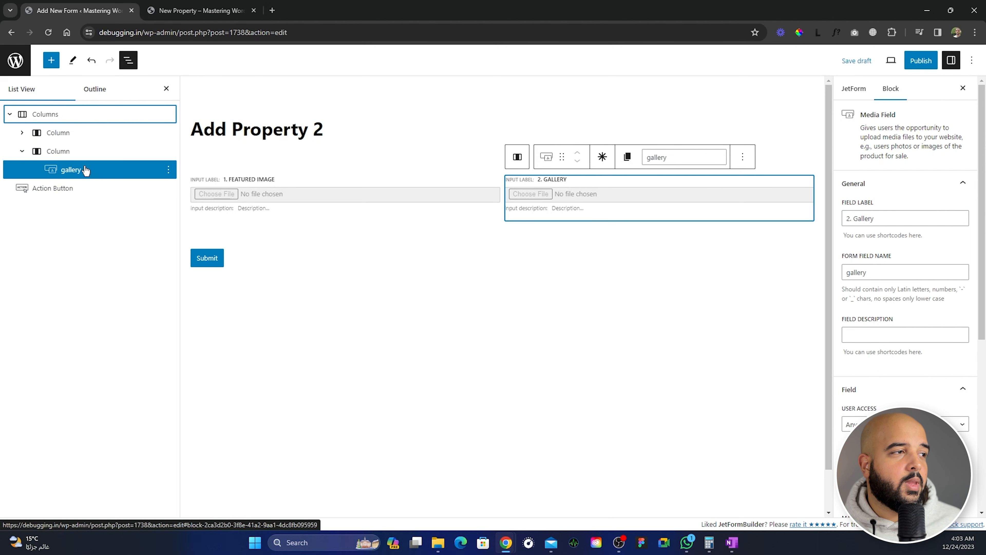
click(23, 153)
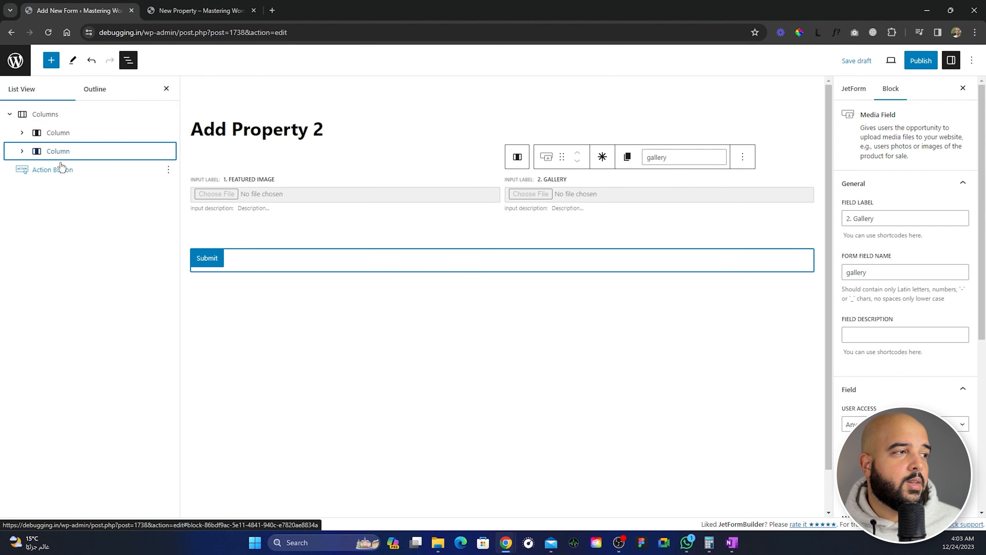
click(10, 113)
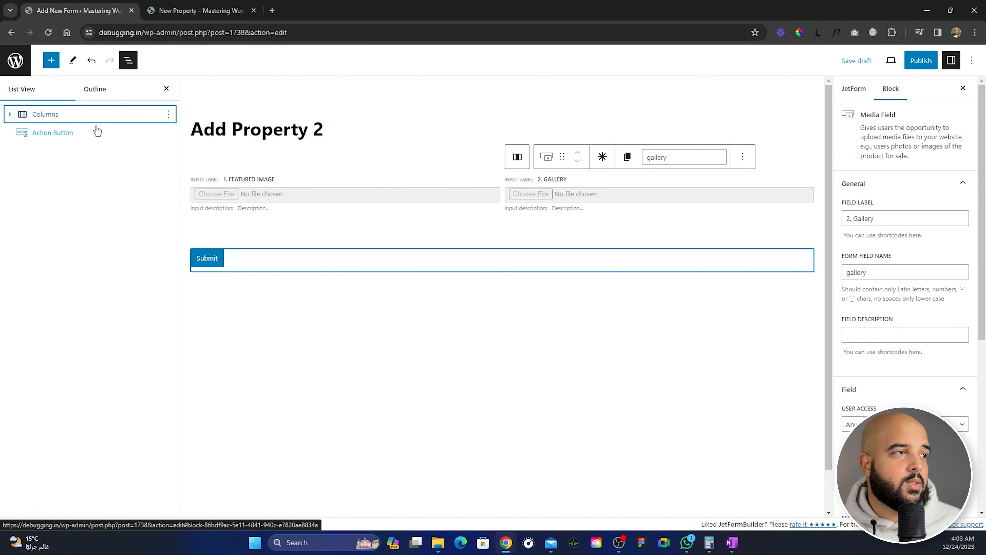
click(50, 62)
scroll(43, 235, down, 2)
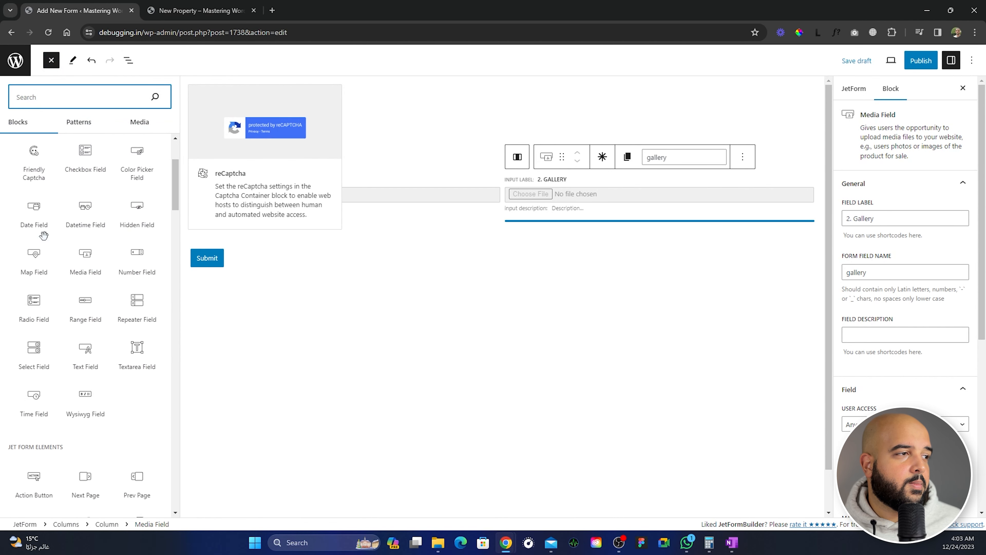
scroll(43, 235, down, 5)
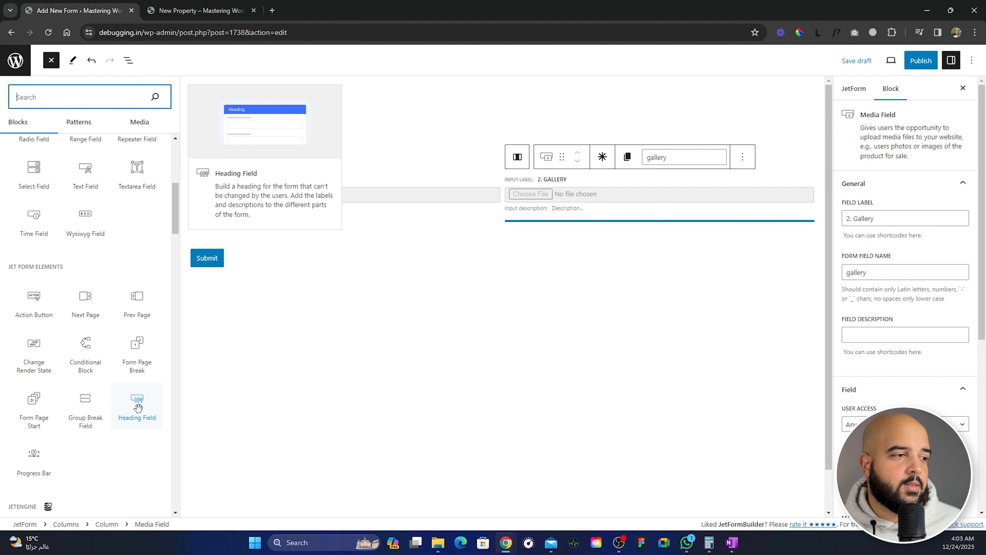
drag(136, 407, 360, 244)
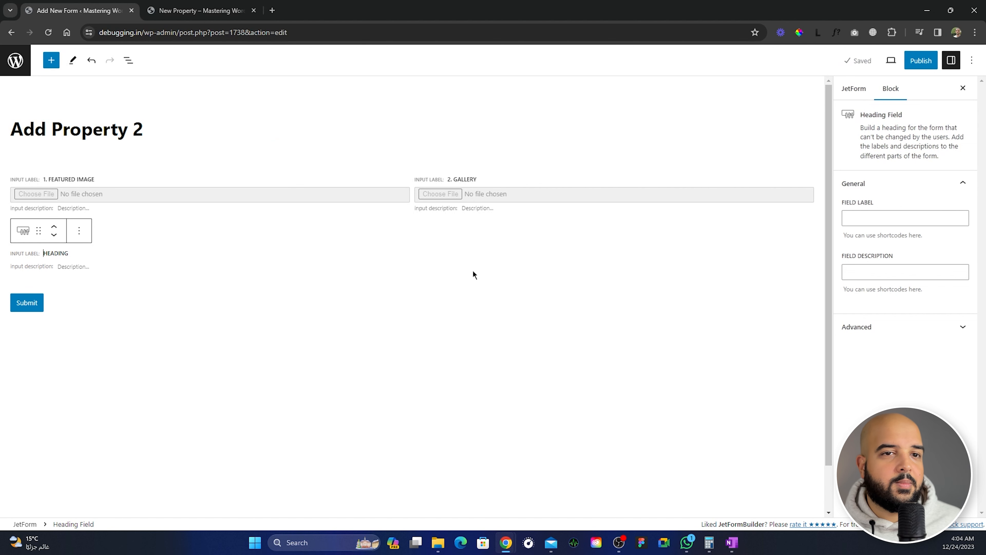
Set the new heading field's label to "3. Basic Information", as on the New Property page.
click(205, 11)
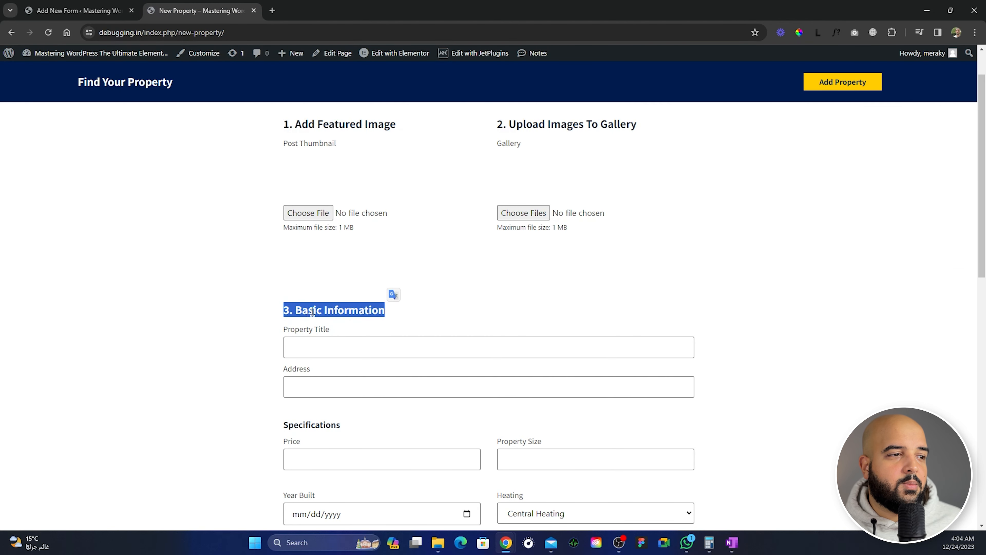
click(70, 15)
click(890, 217)
key(ctrl+v)
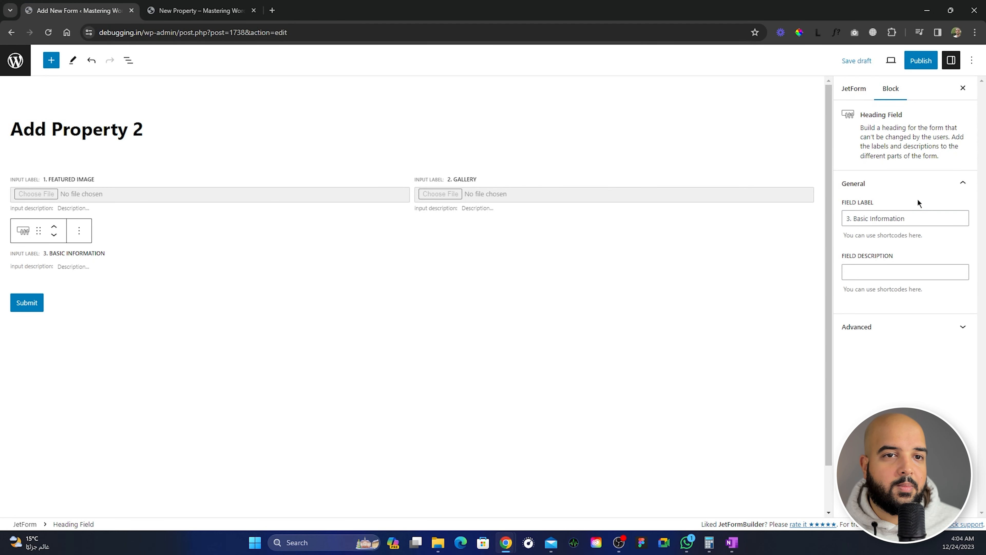
Check the fields under Basic Information on the New Property page and add a Text Field below the form's heading.
click(196, 11)
scroll(383, 368, down, 4)
scroll(407, 379, up, 2)
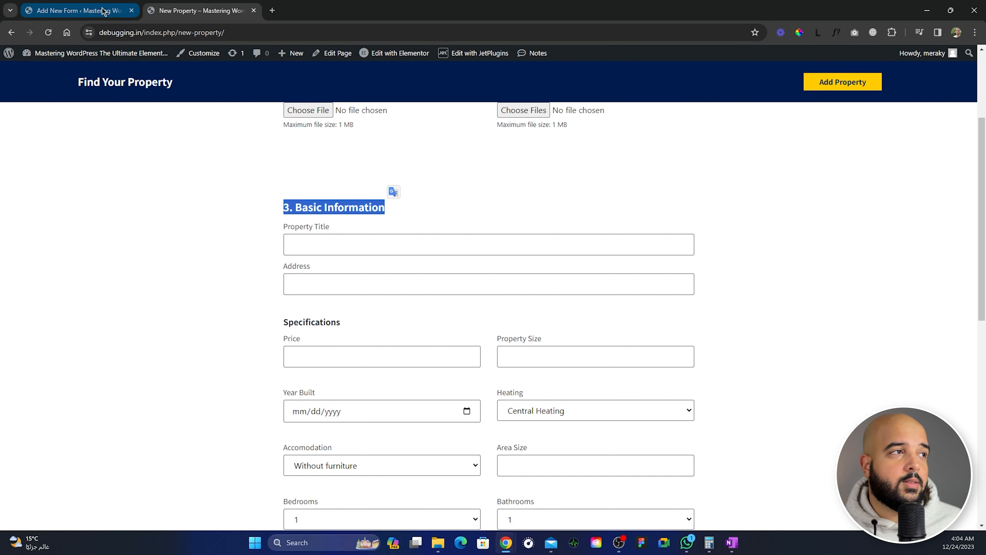
click(95, 12)
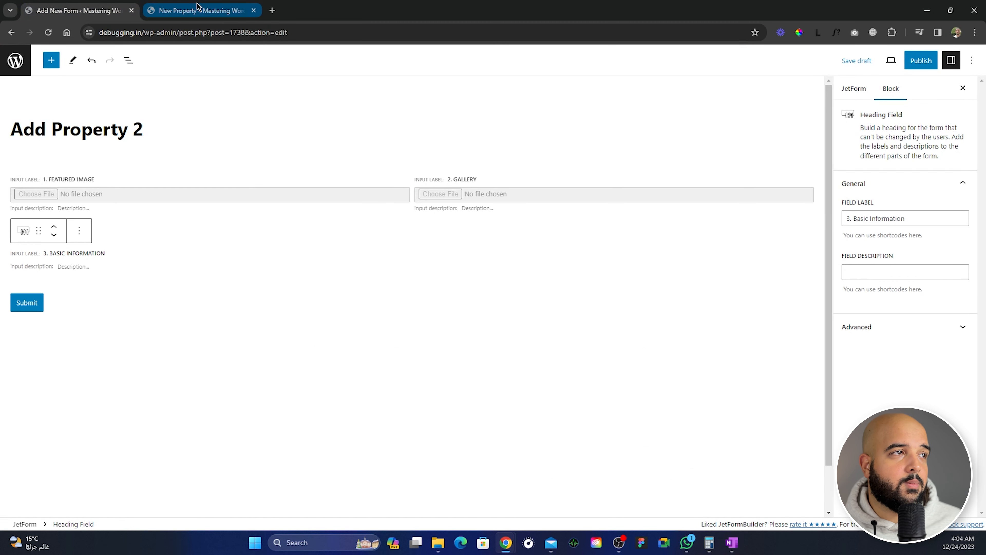
click(200, 11)
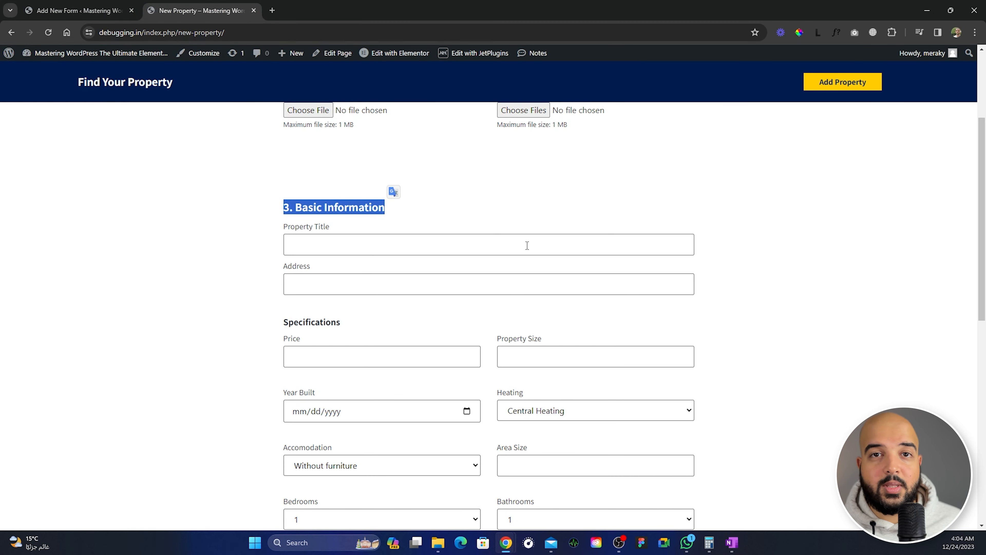
click(78, 12)
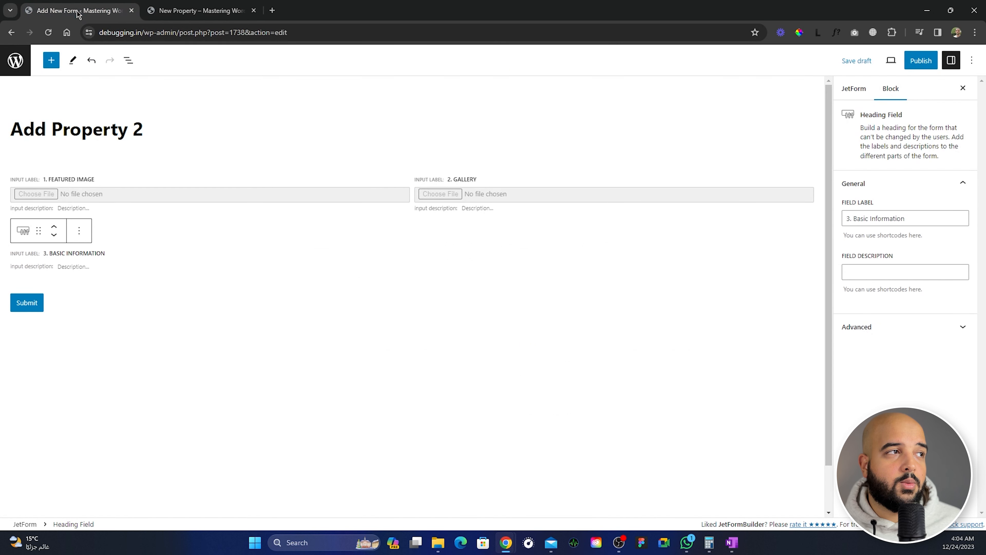
click(127, 61)
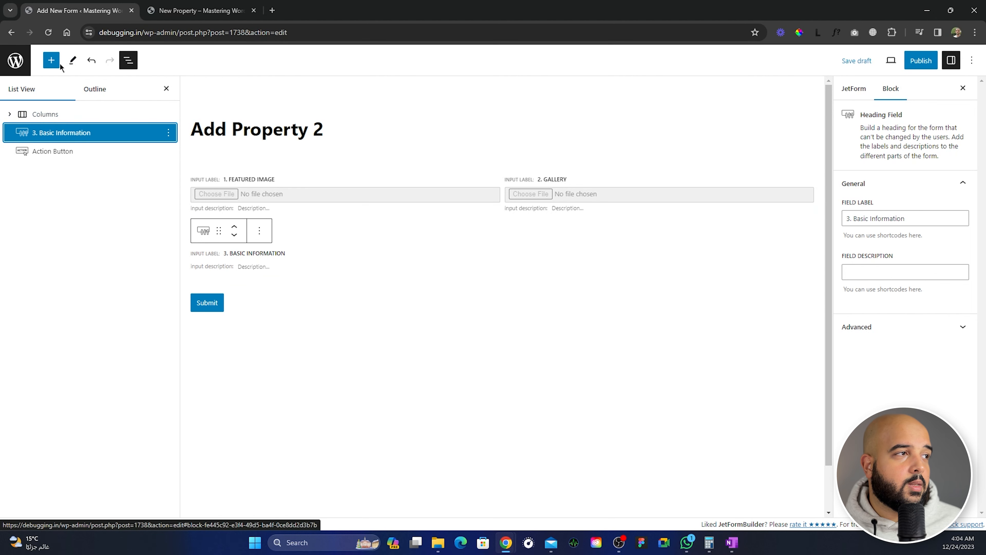
click(51, 60)
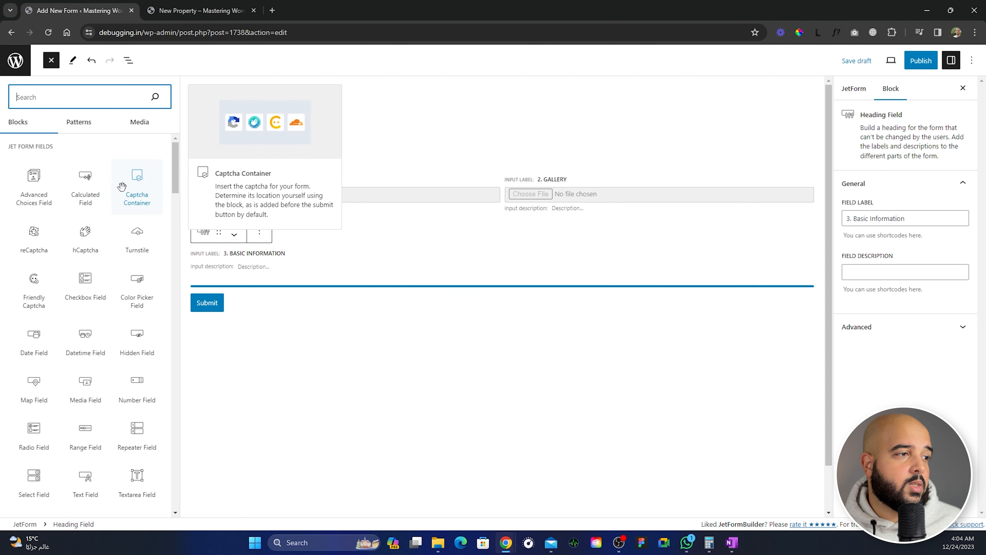
scroll(83, 427, down, 1)
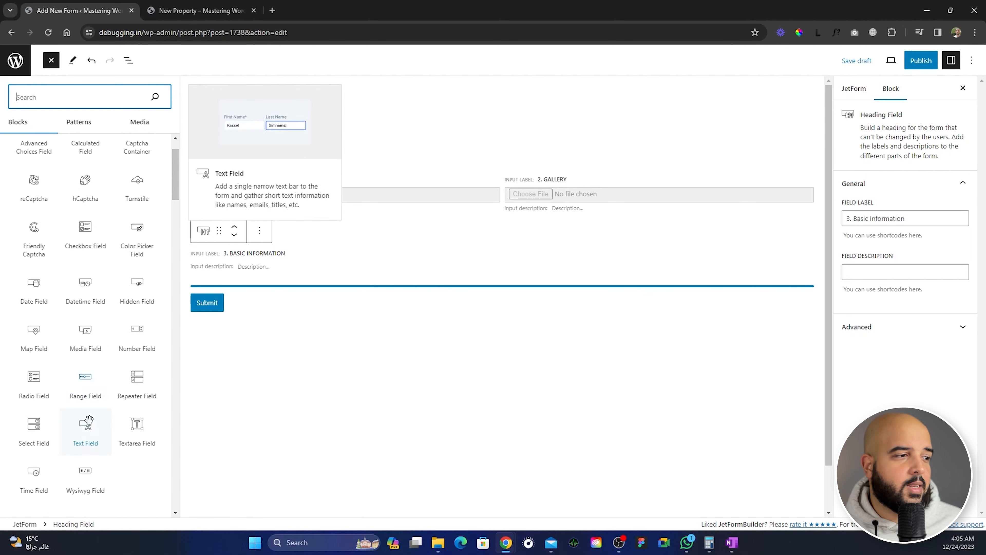
click(82, 429)
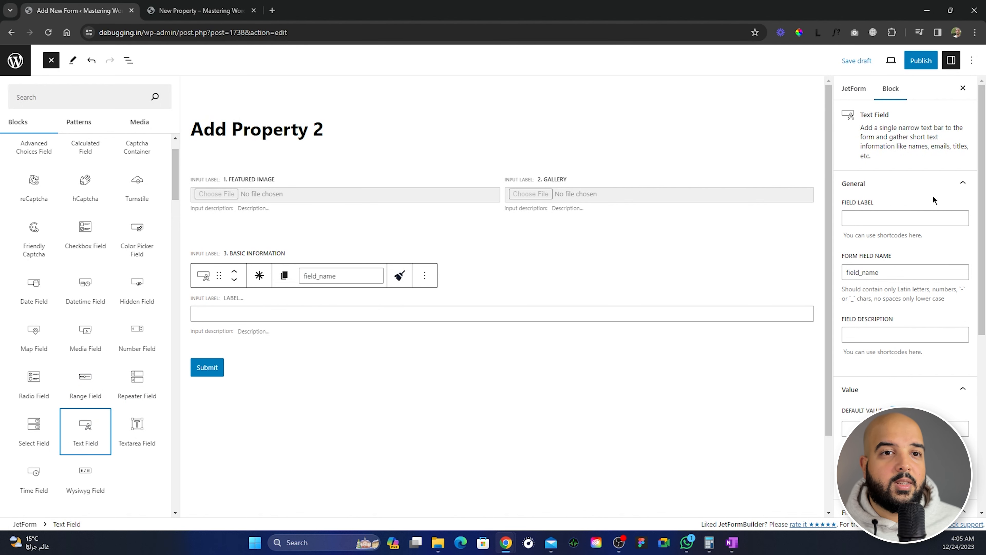
Label the new text field "Property Title", copying the wording from the New Property page, and check its remaining settings.
click(213, 11)
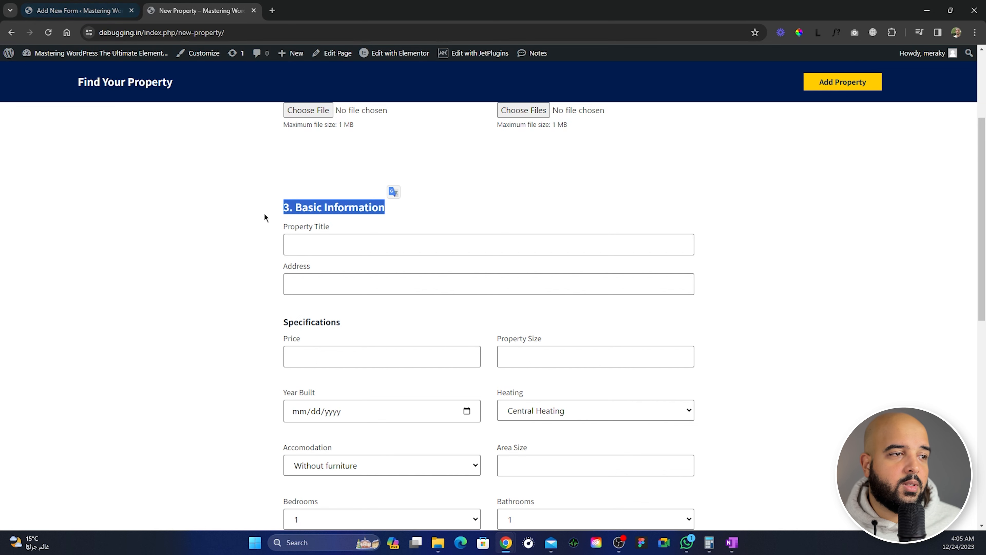
drag(283, 227, 314, 228)
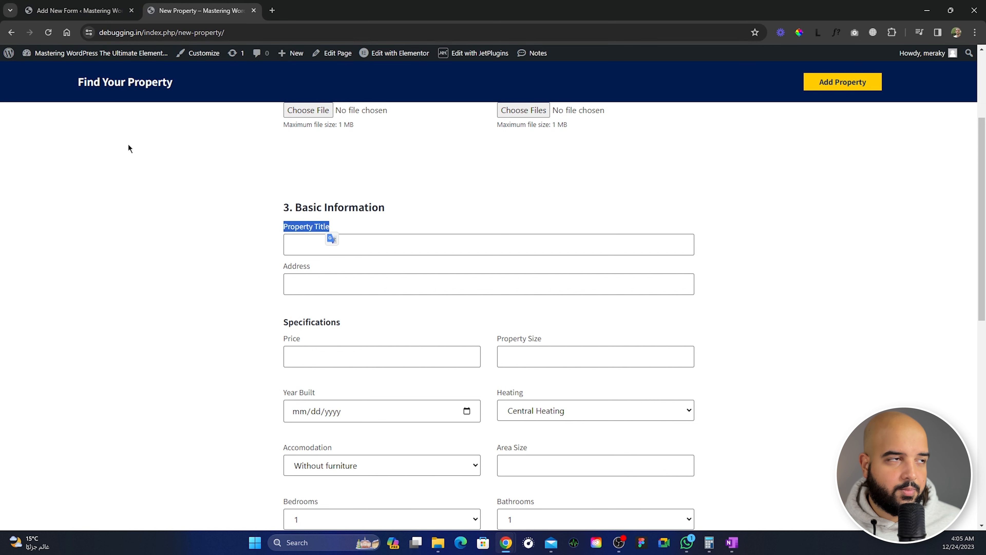
click(64, 11)
click(931, 218)
text(Property Title)
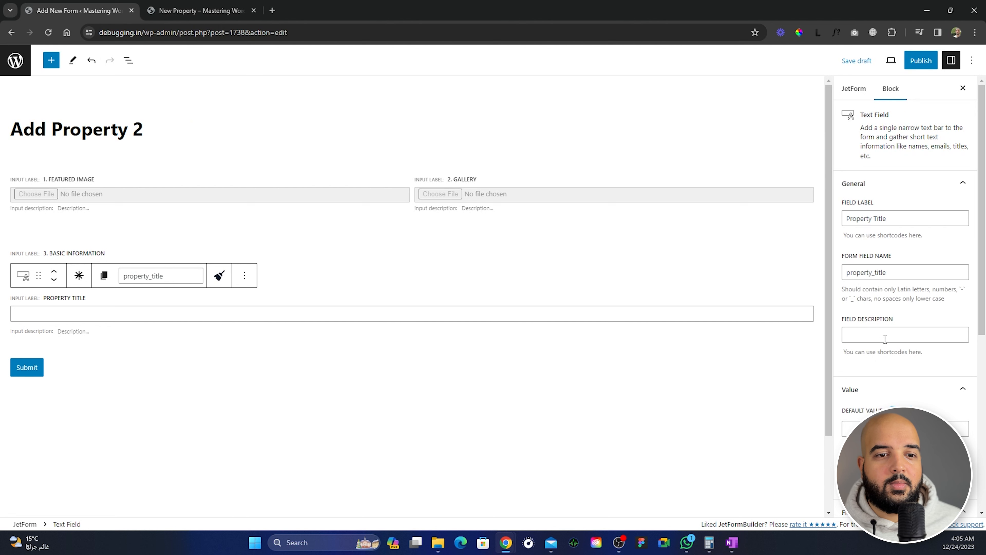
scroll(893, 341, down, 5)
scroll(900, 354, down, 2)
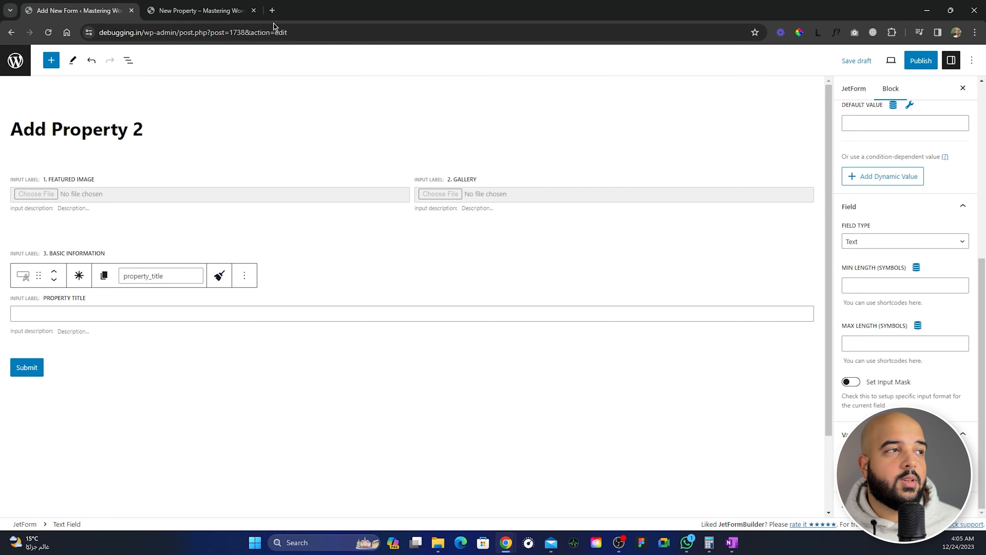
Copy the "Address" label from the New Property page and duplicate the property title text field in the form.
click(192, 14)
click(285, 268)
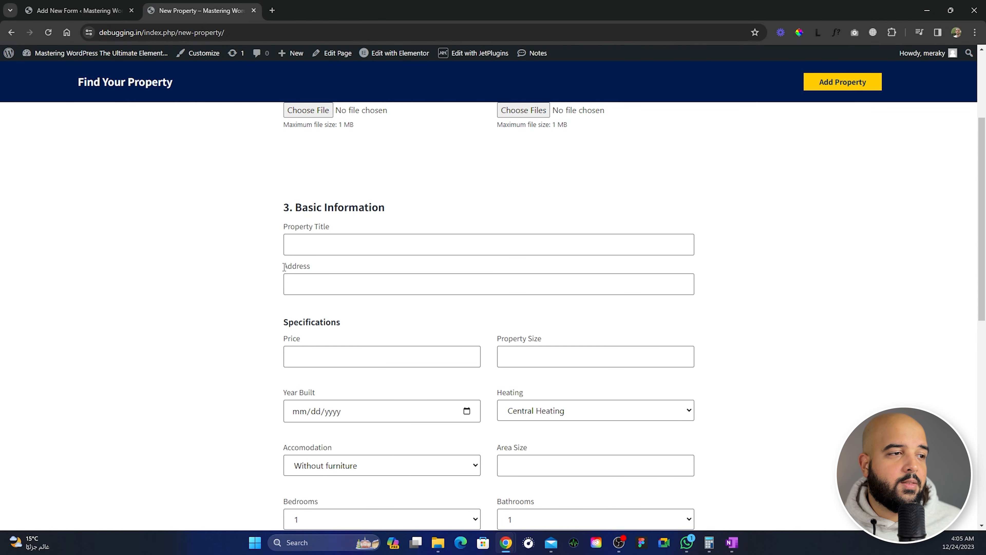
click(129, 15)
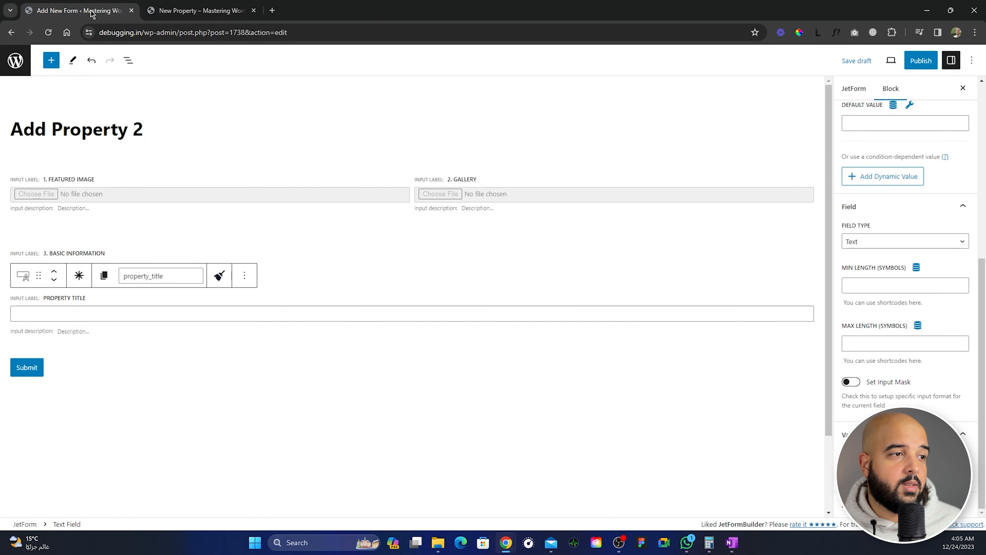
click(128, 60)
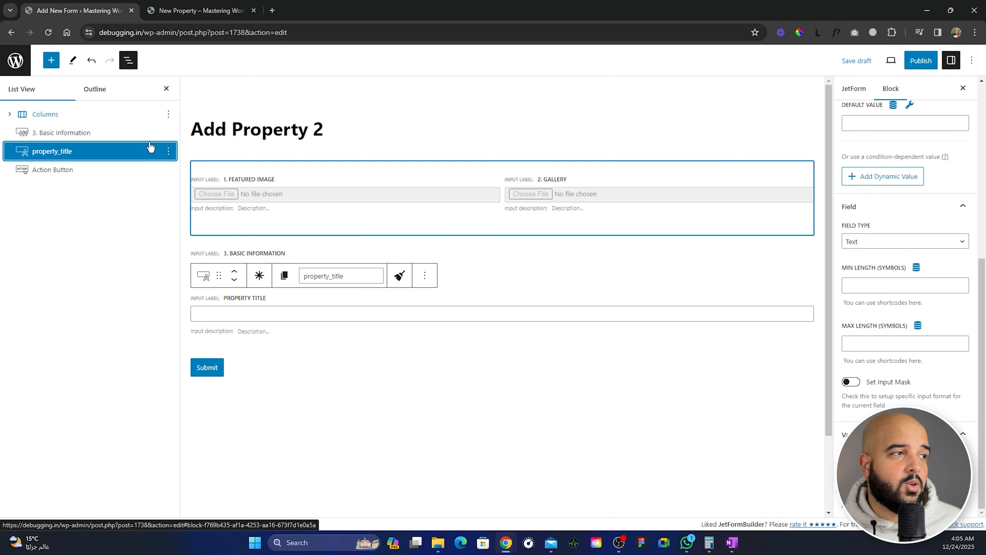
click(168, 151)
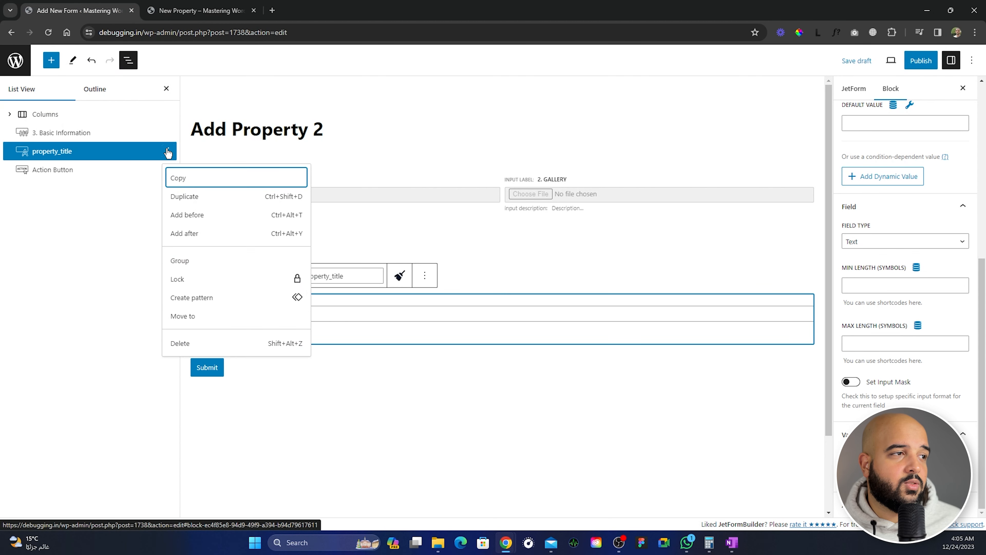
click(192, 197)
click(102, 174)
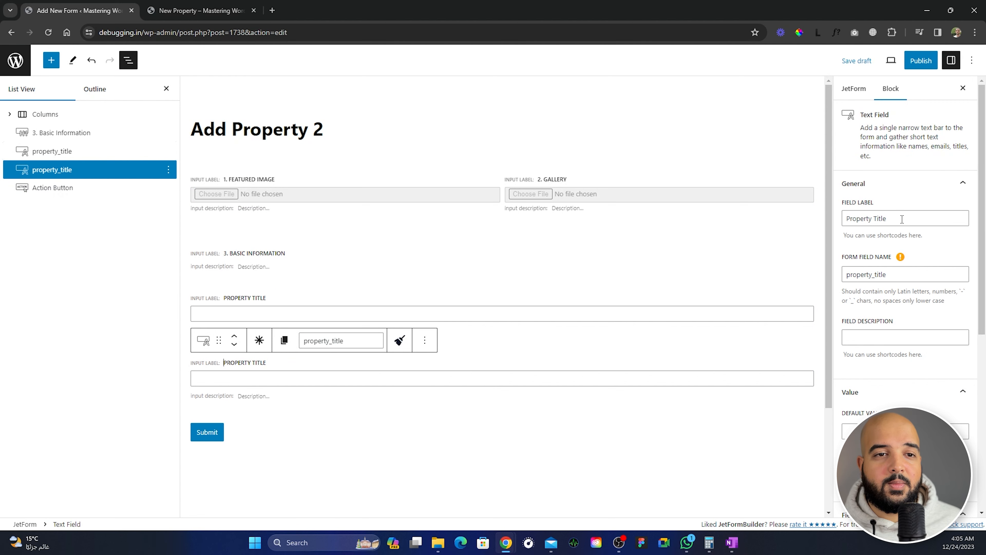
Clear the duplicated text field's form field name and set its label to "Address".
drag(903, 274, 842, 275)
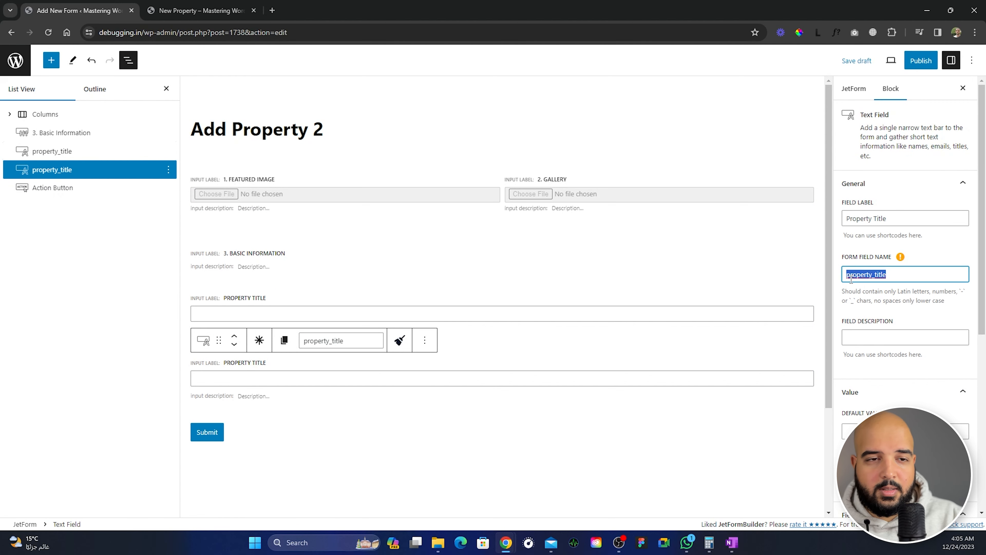
key(BackSpace)
drag(898, 218, 845, 219)
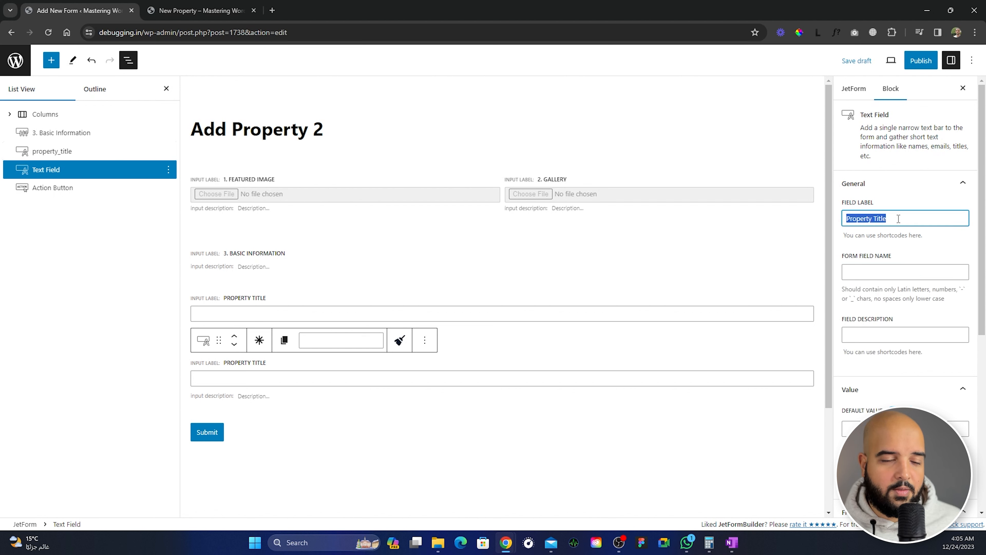
text(Address)
click(944, 251)
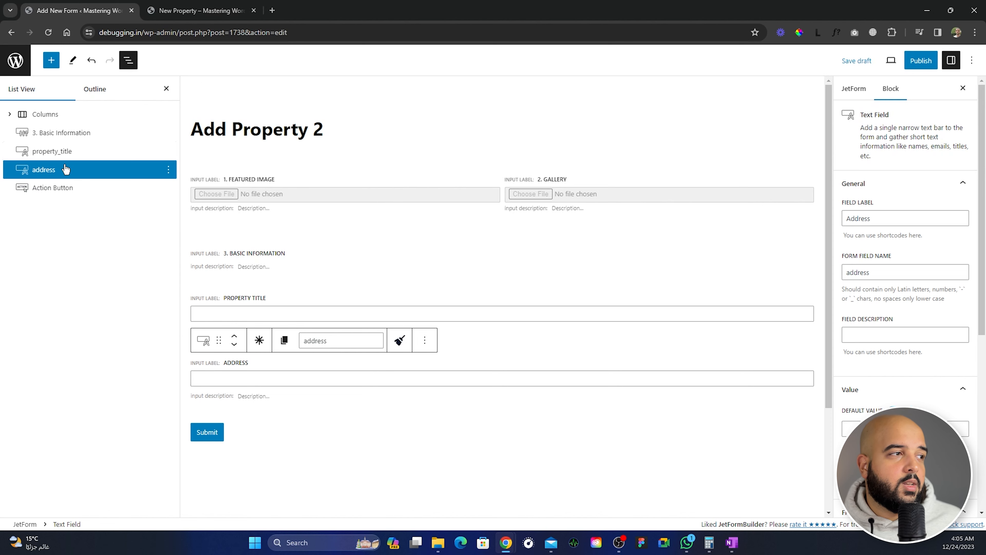
Examine the New Property page's Specifications section, including the Heating and Accomodation options, and the fields down to the description.
click(177, 13)
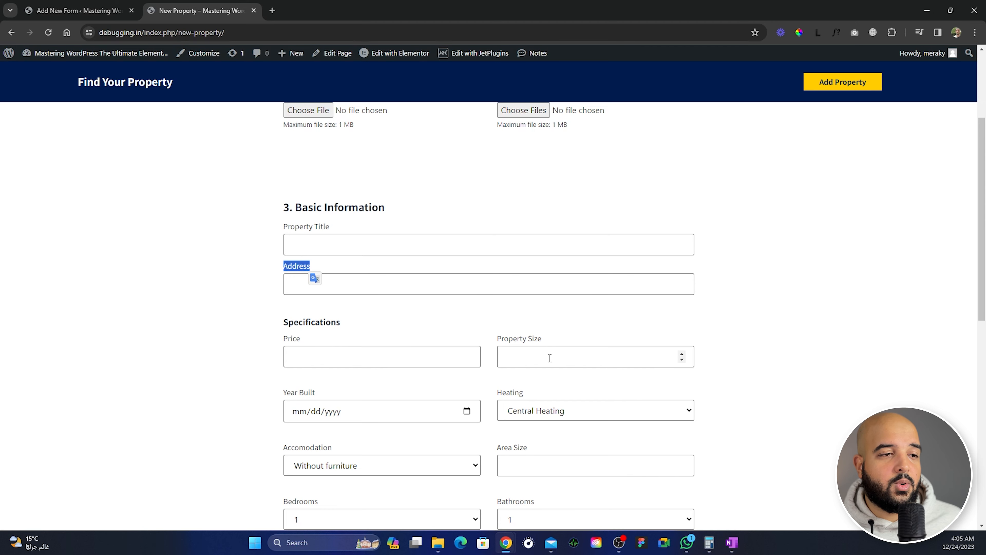
scroll(397, 358, down, 2)
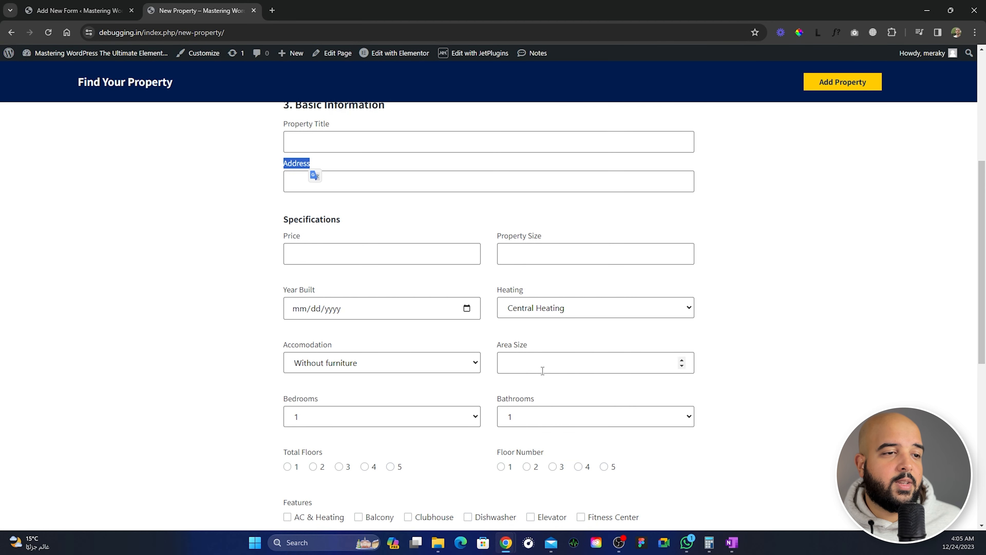
click(555, 307)
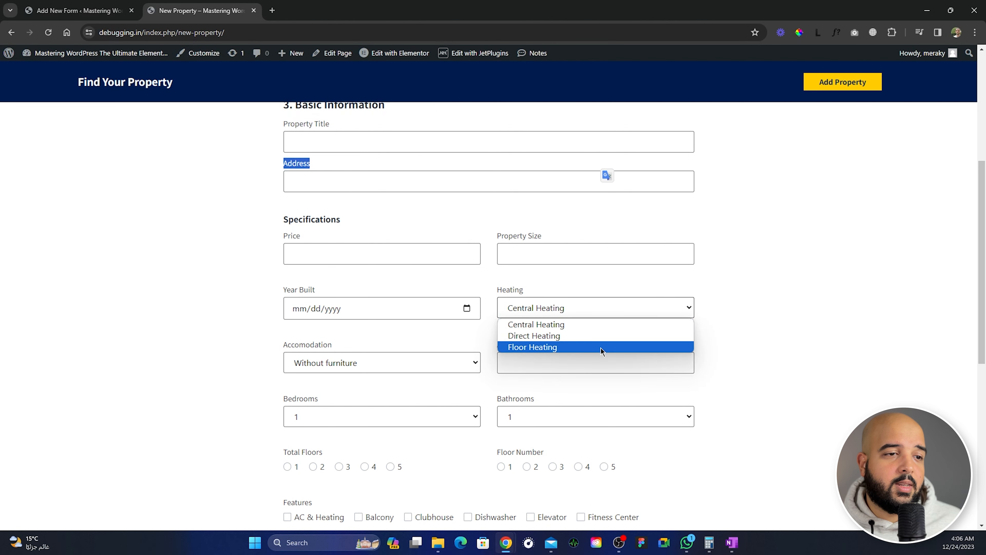
click(618, 323)
click(441, 363)
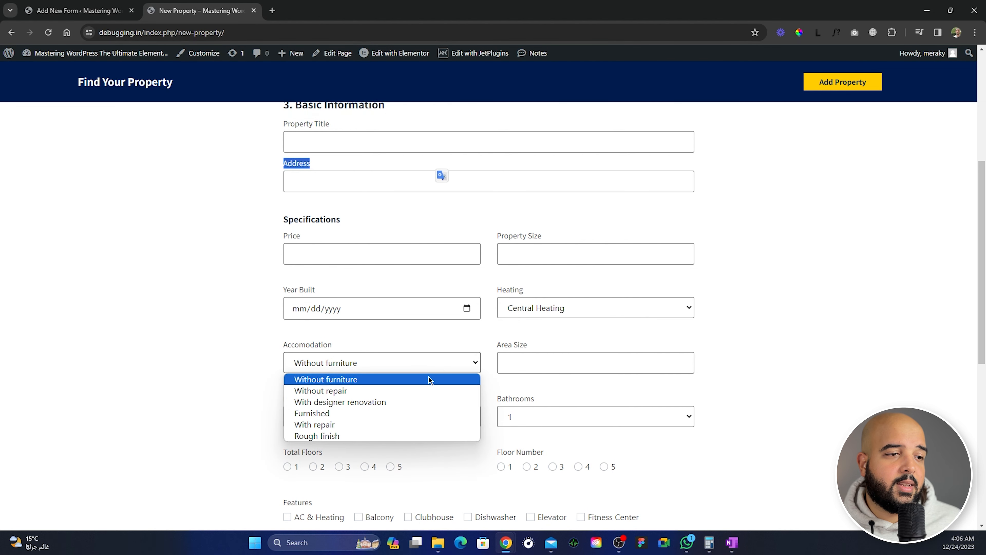
click(459, 361)
scroll(427, 349, down, 3)
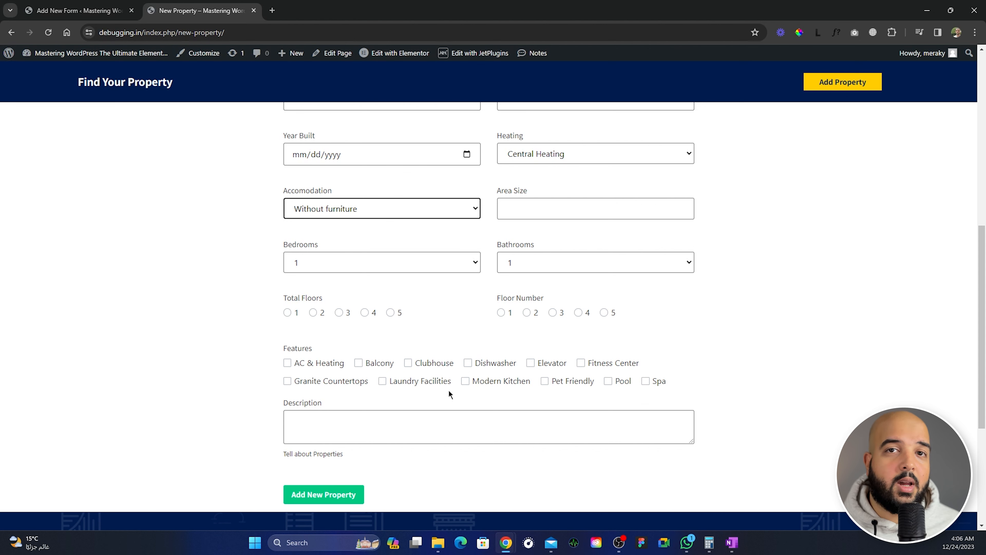
Leave the Add Property 2 form without saving and open the existing New Property form for editing with its block list shown.
click(94, 11)
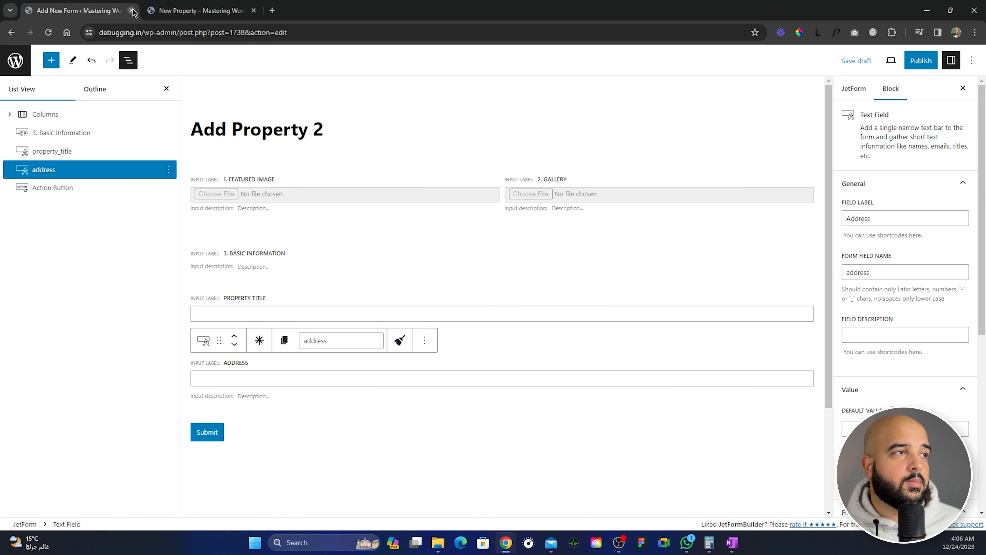
click(15, 61)
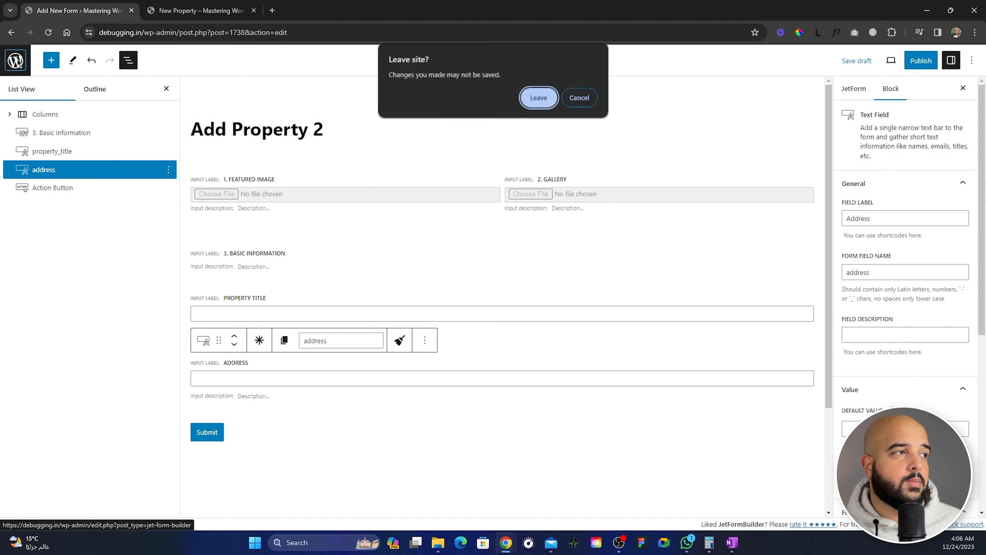
click(537, 98)
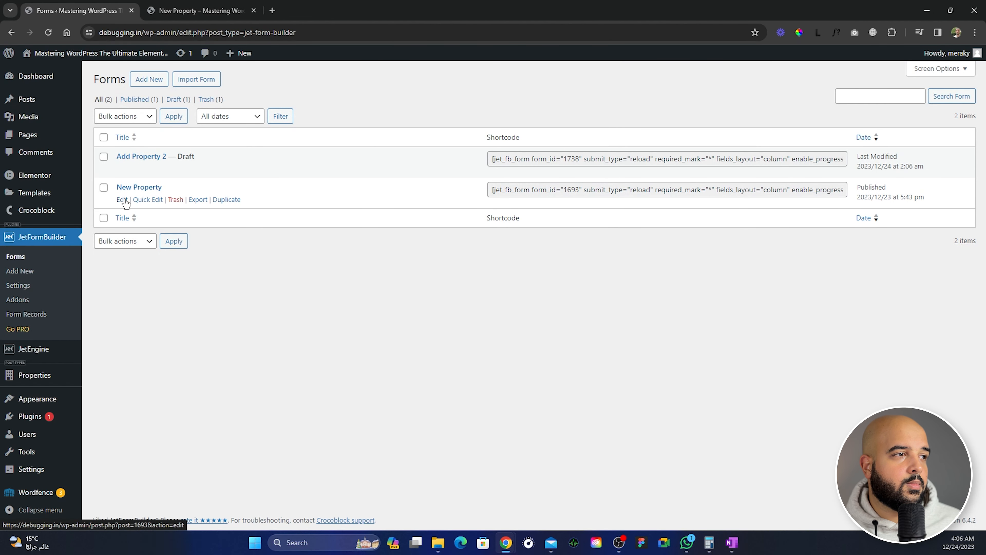
click(122, 199)
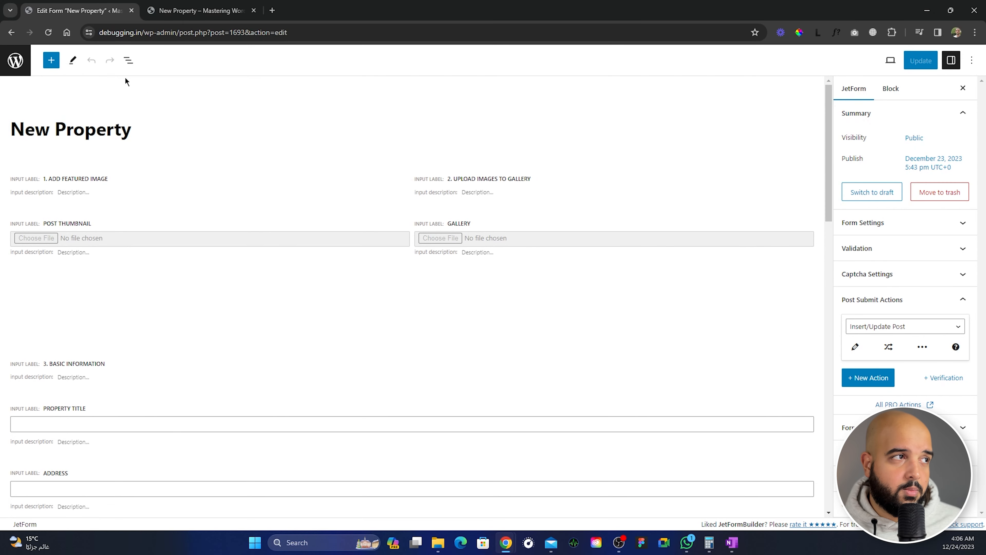
click(128, 61)
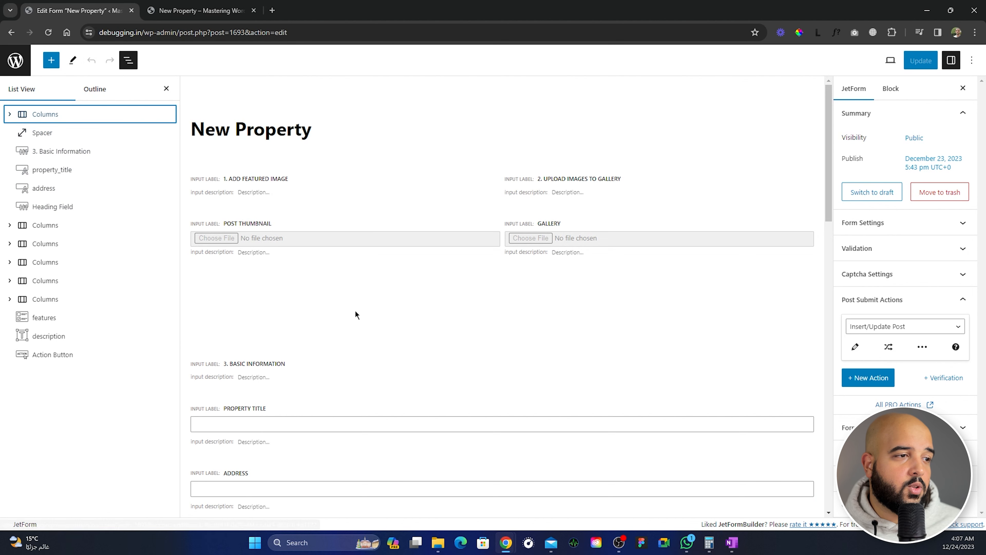
Inspect the settings of the 3. Basic Information heading, the property title and address text fields, and the heading field below them.
click(73, 152)
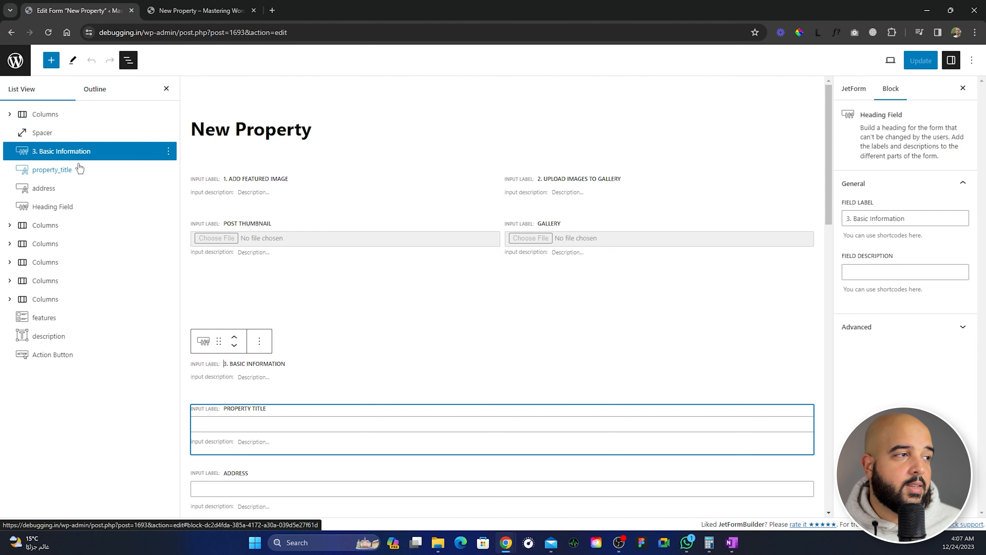
click(62, 174)
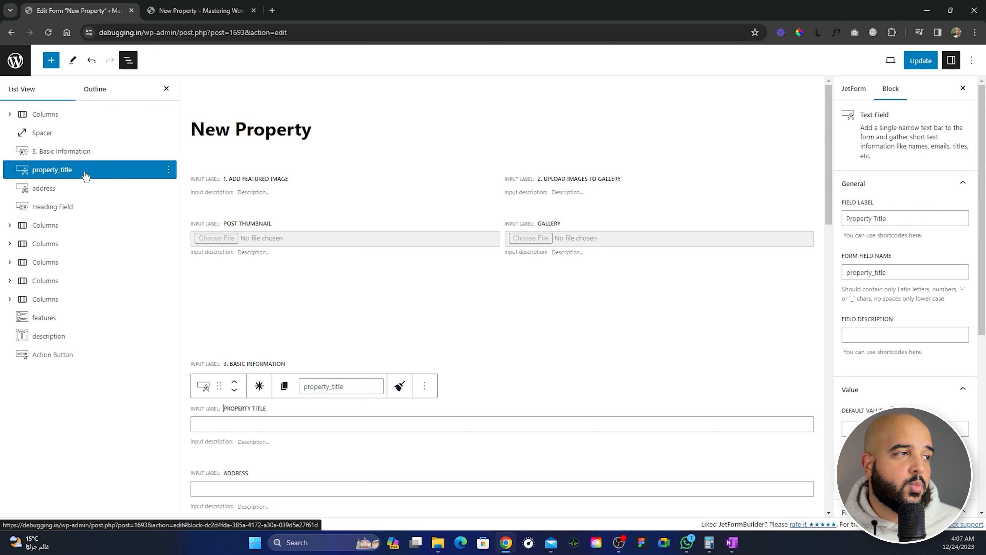
click(72, 191)
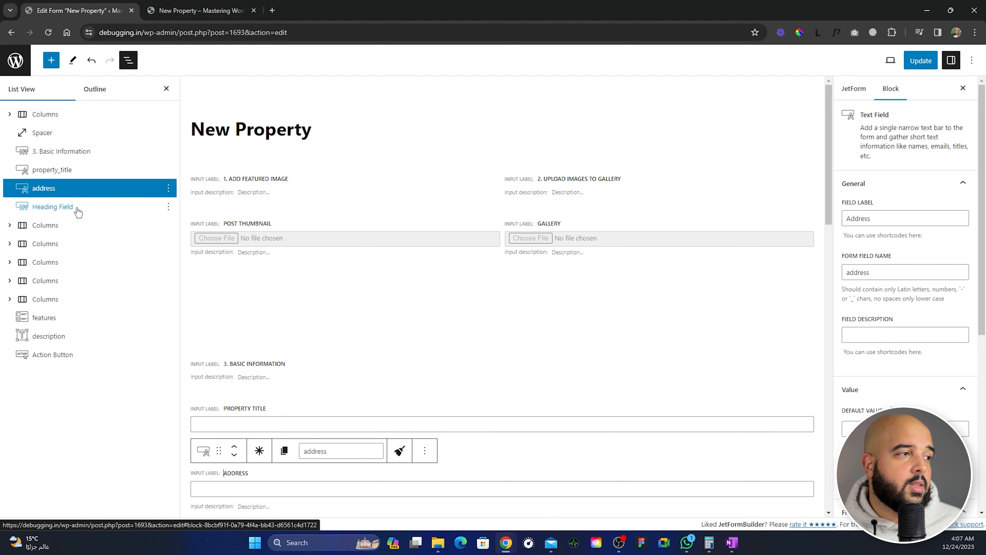
click(62, 207)
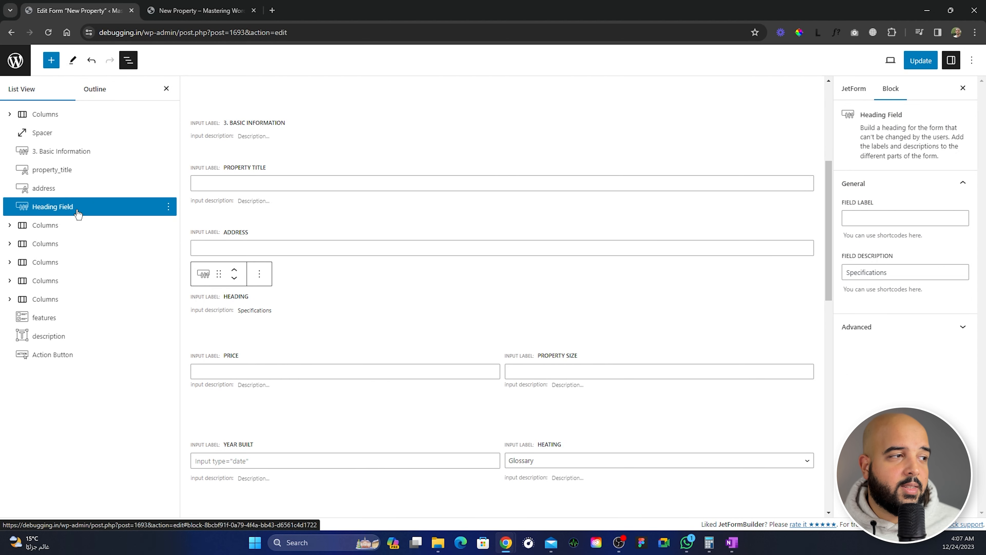
Find the Specifications heading on the New Property page and compare it with the heading field's description in the form.
click(199, 12)
scroll(370, 274, up, 6)
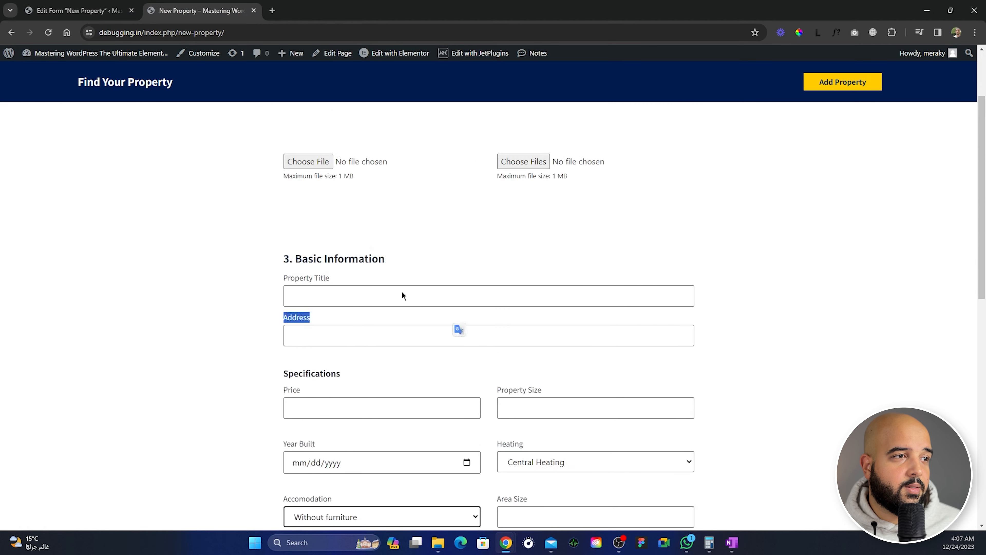
scroll(321, 286, down, 3)
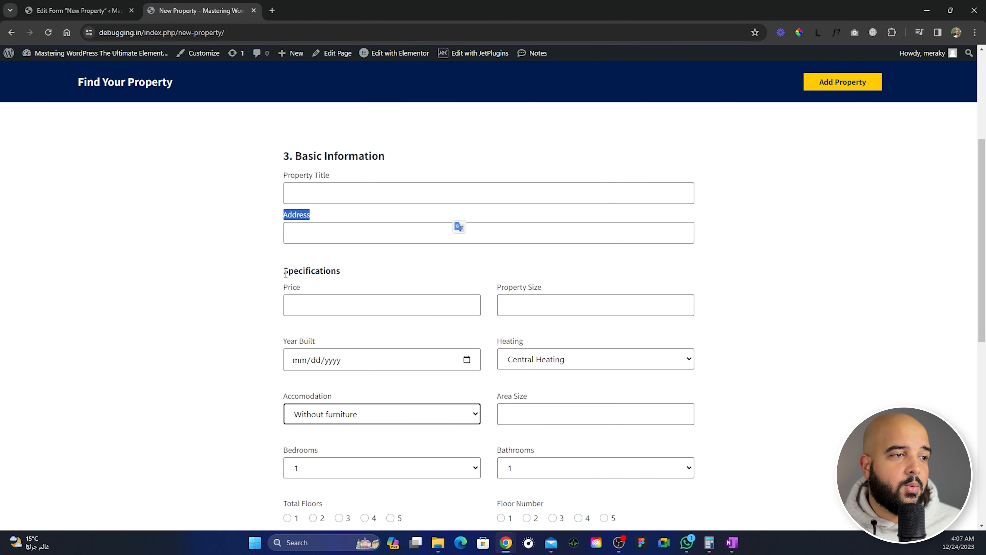
drag(285, 274, 345, 276)
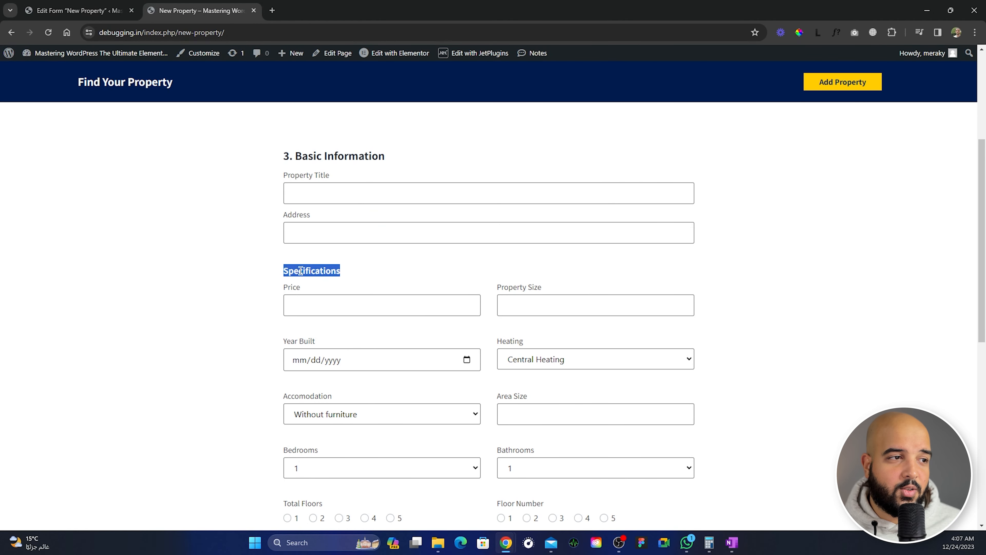
click(88, 11)
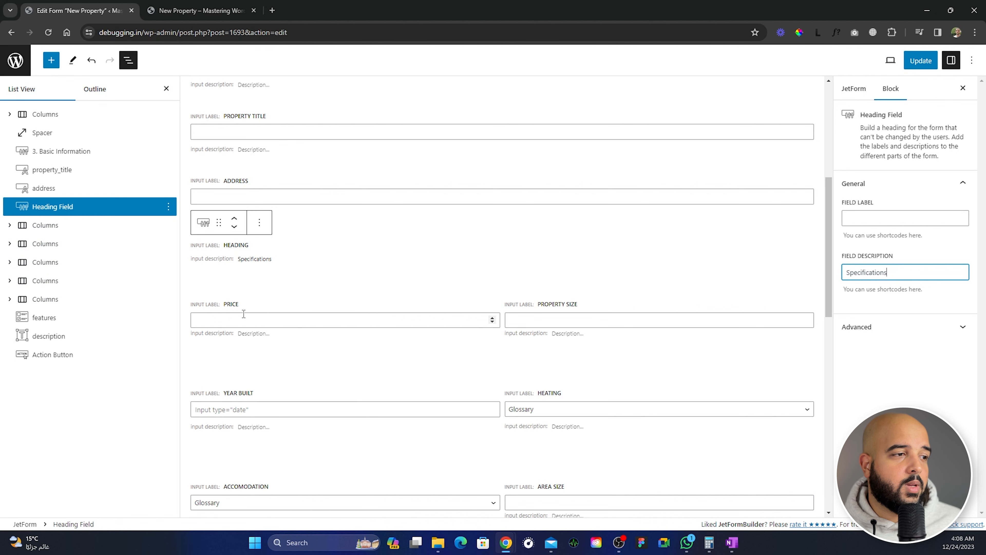
Inspect the block types and settings of the Price, Property Size and Heating fields in the New Property form.
click(271, 315)
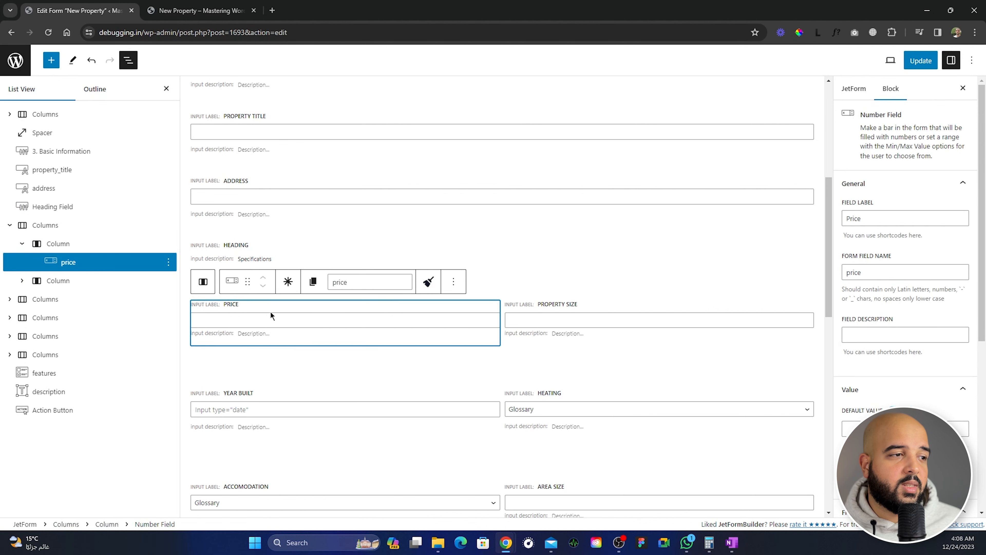
click(602, 313)
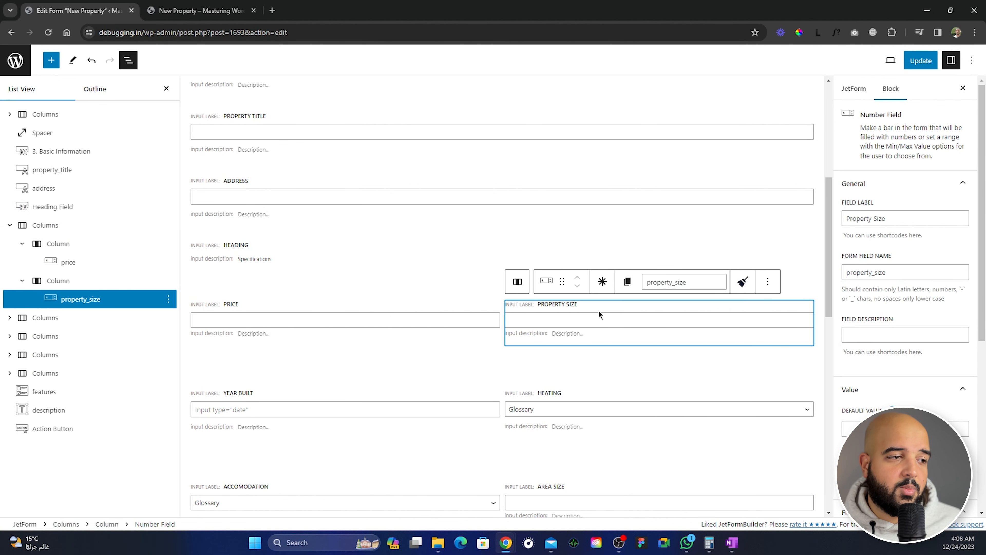
scroll(600, 311, down, 3)
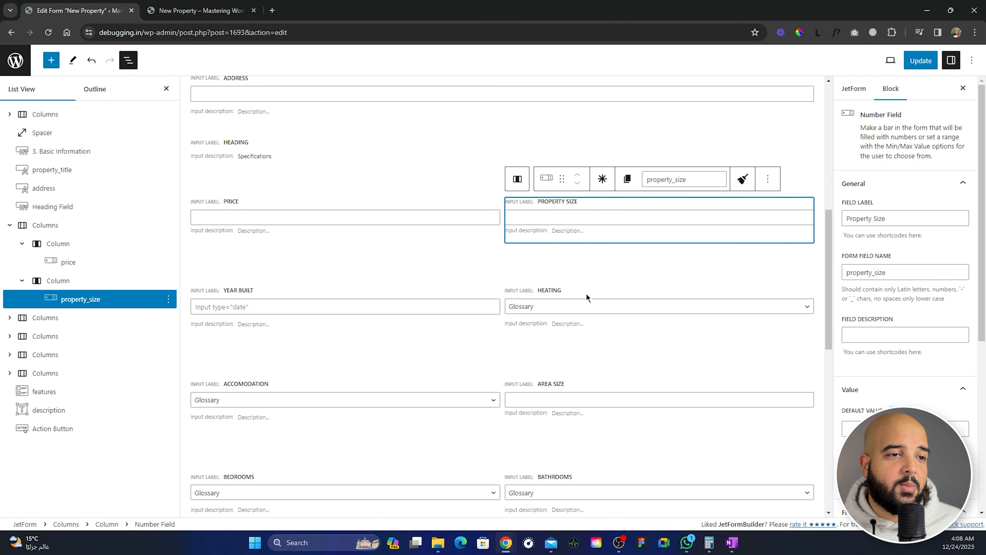
click(587, 291)
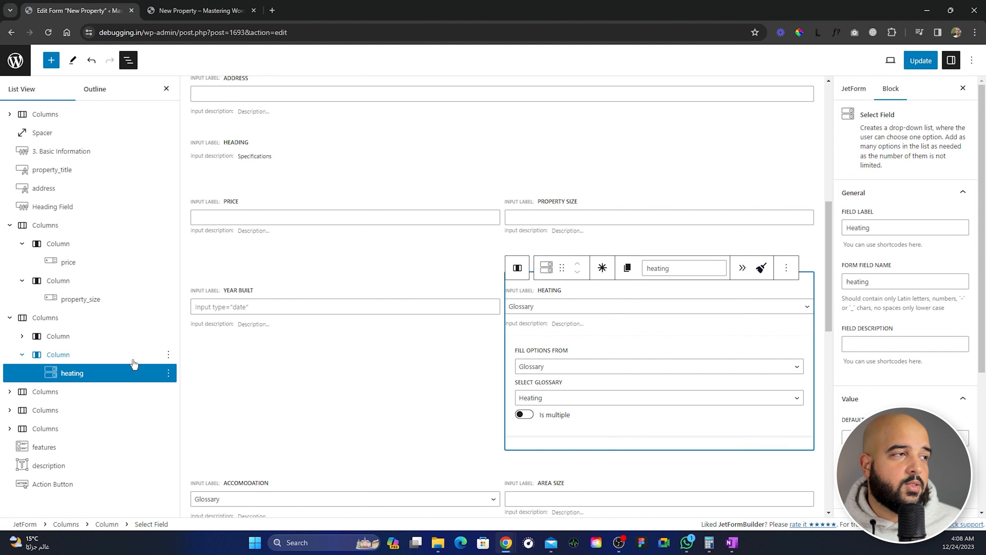
Look through the available JetForm field blocks for the Select Field used by Heating.
click(51, 62)
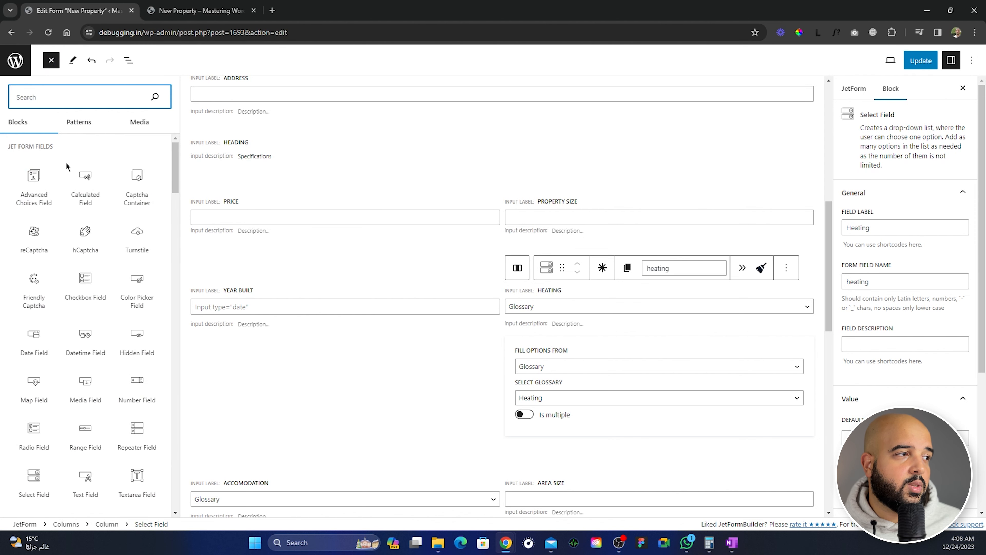
mouse_move(64, 232)
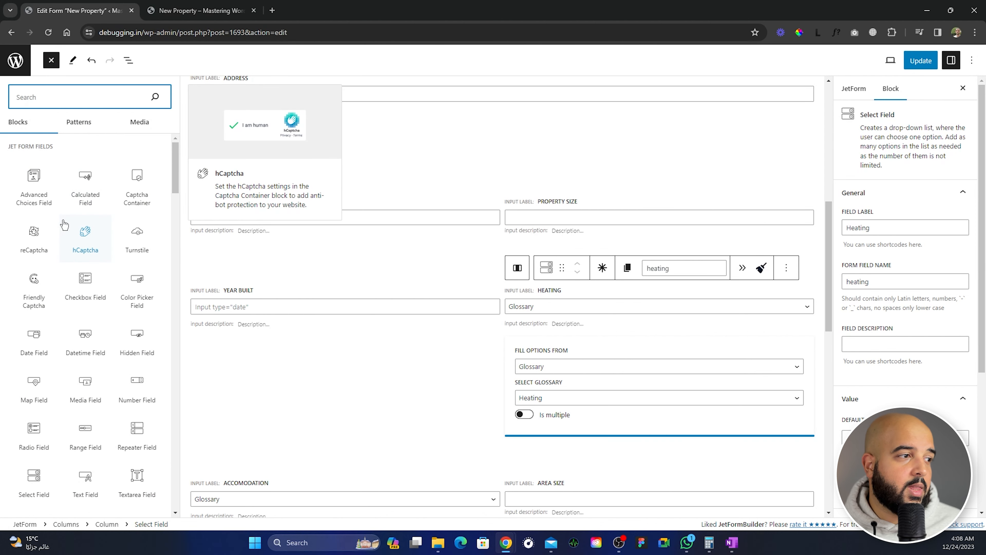
mouse_move(42, 474)
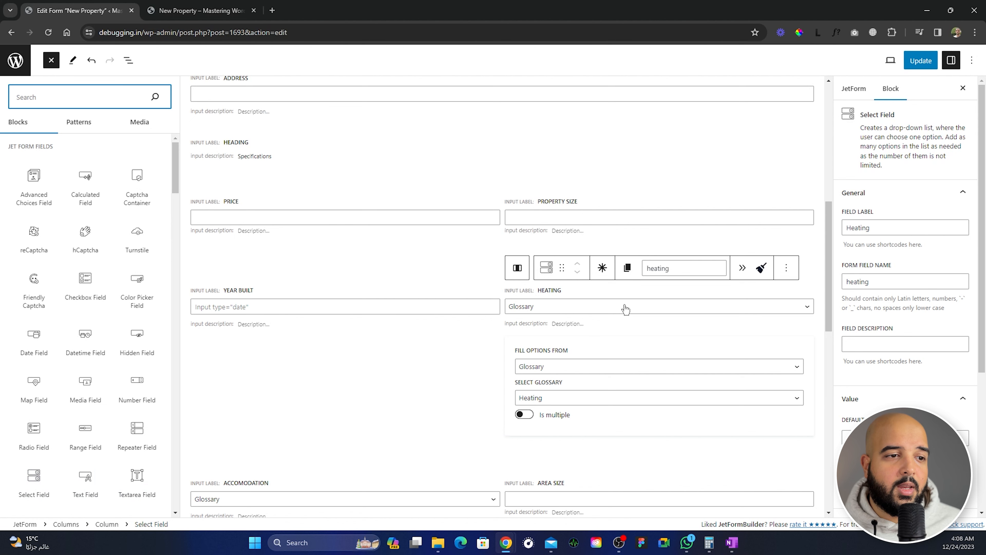
click(646, 321)
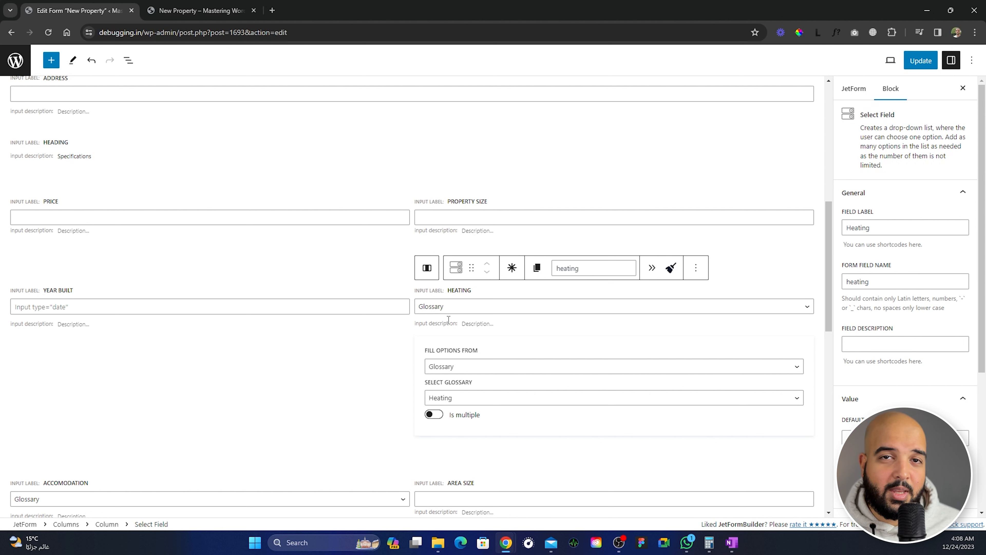
Review the Heating field's option source and glossary list, picking Glossary as the source and Heating as the glossary.
click(488, 367)
click(446, 426)
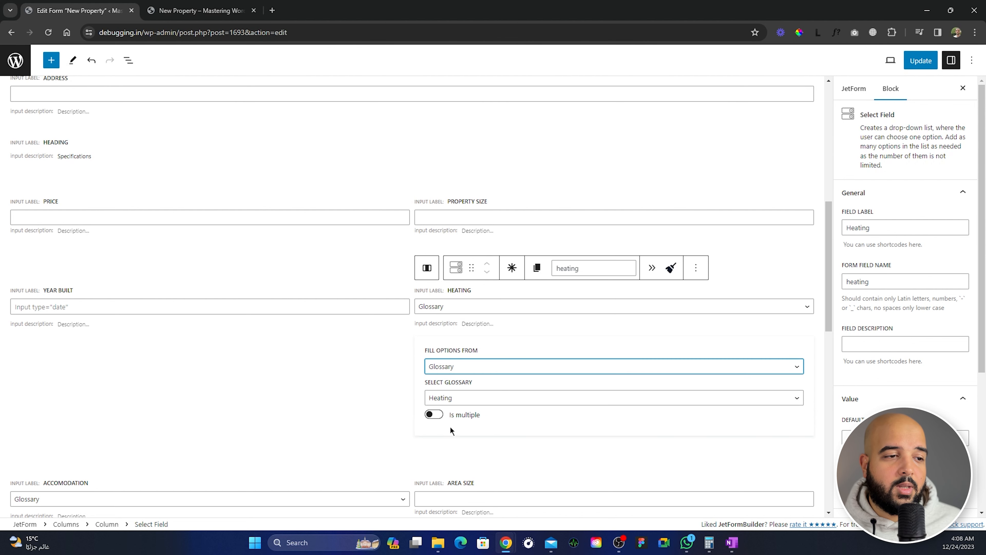
click(489, 398)
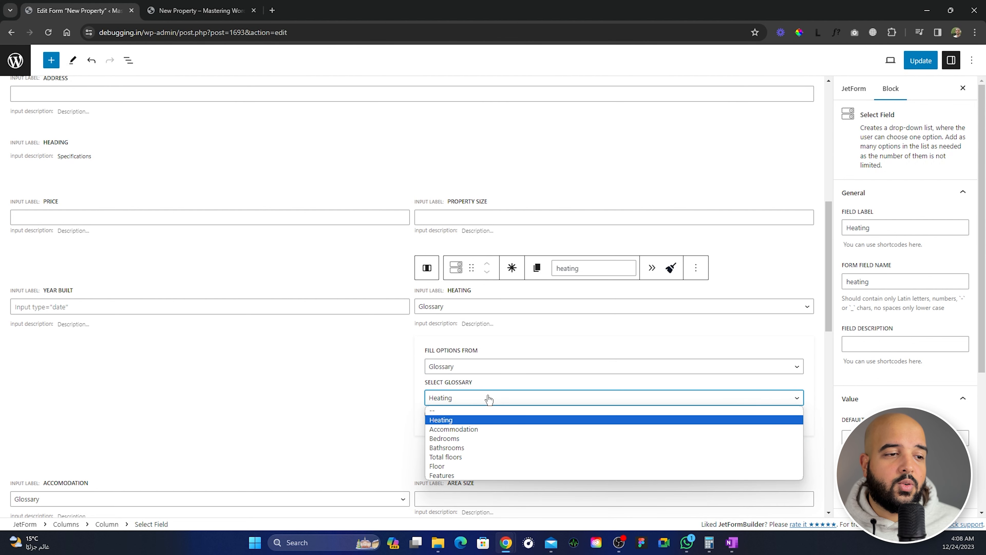
click(458, 421)
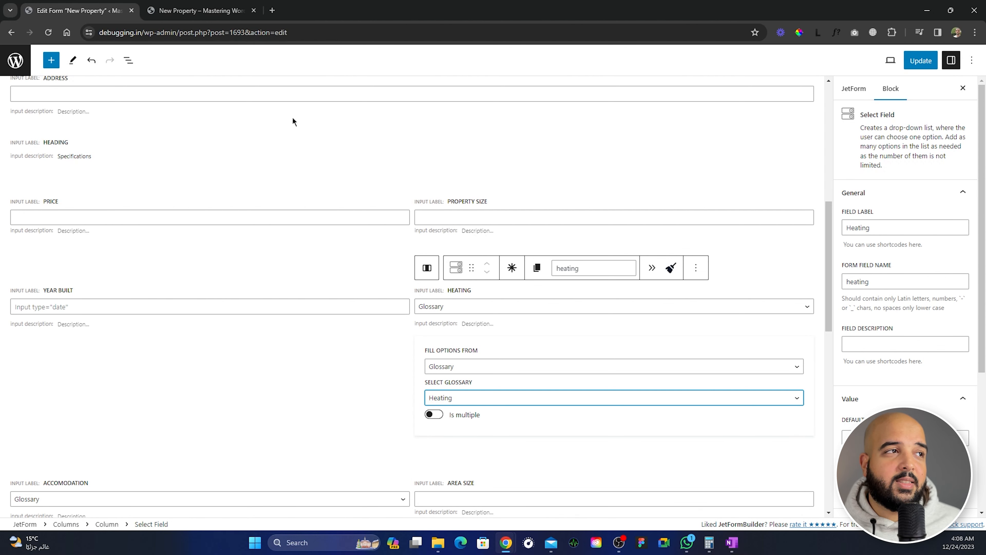
Examine the choices offered by the Heating, Accomodation, Bedrooms and Bathrooms lists on the New Property page.
click(199, 12)
click(557, 361)
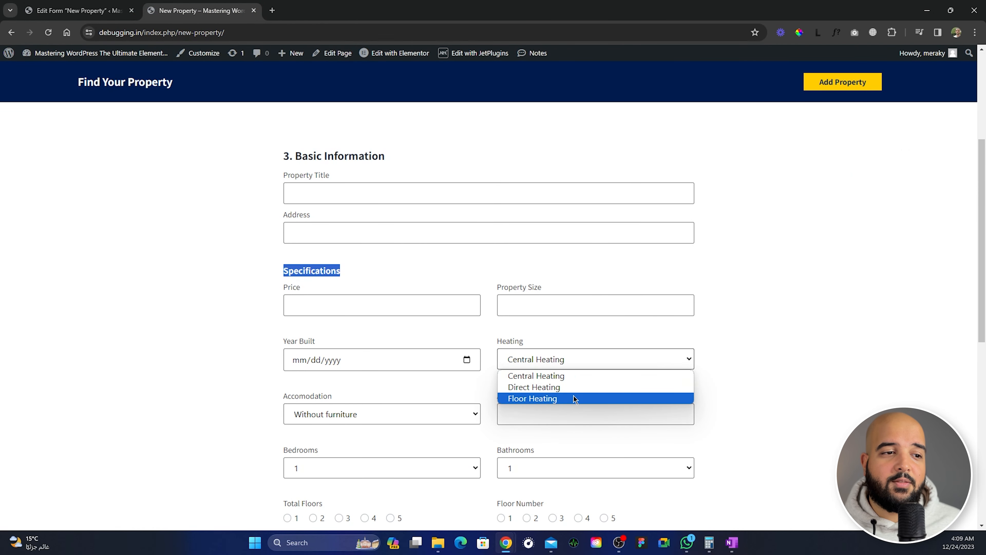
click(577, 357)
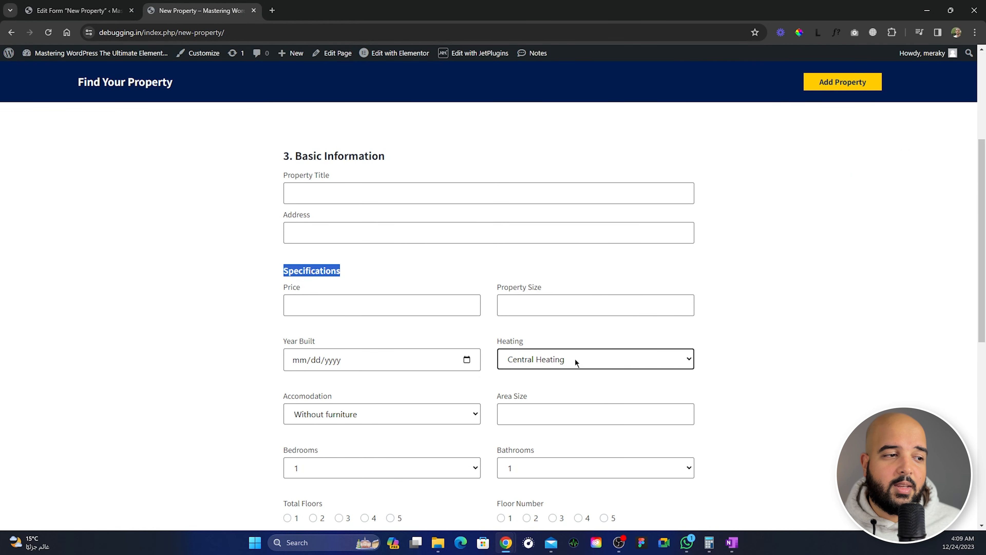
click(436, 415)
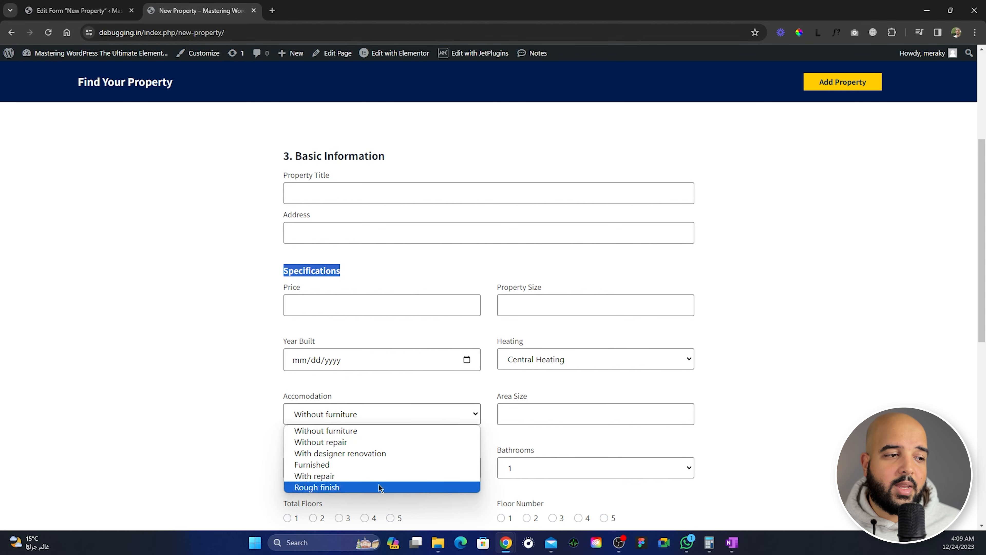
click(425, 412)
scroll(469, 438, down, 3)
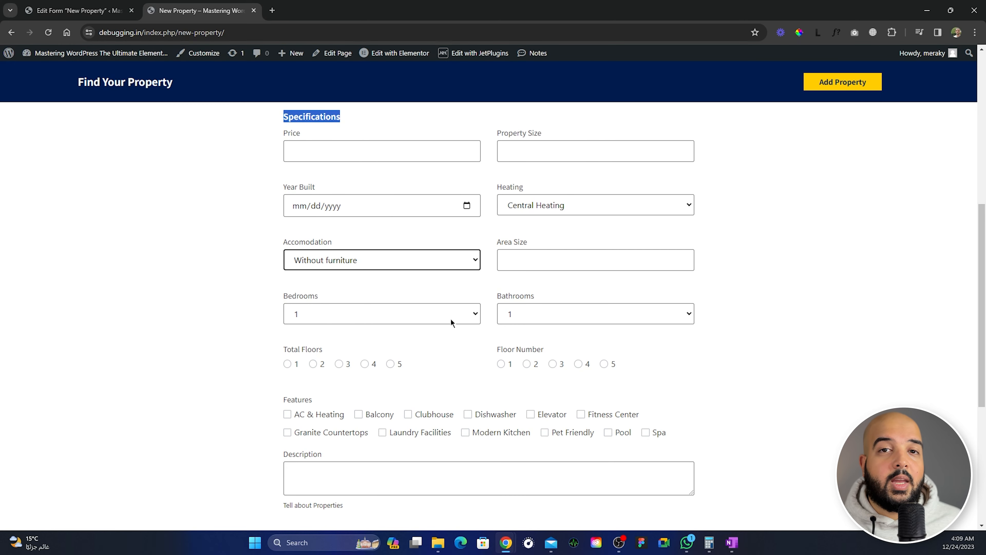
click(447, 315)
click(575, 313)
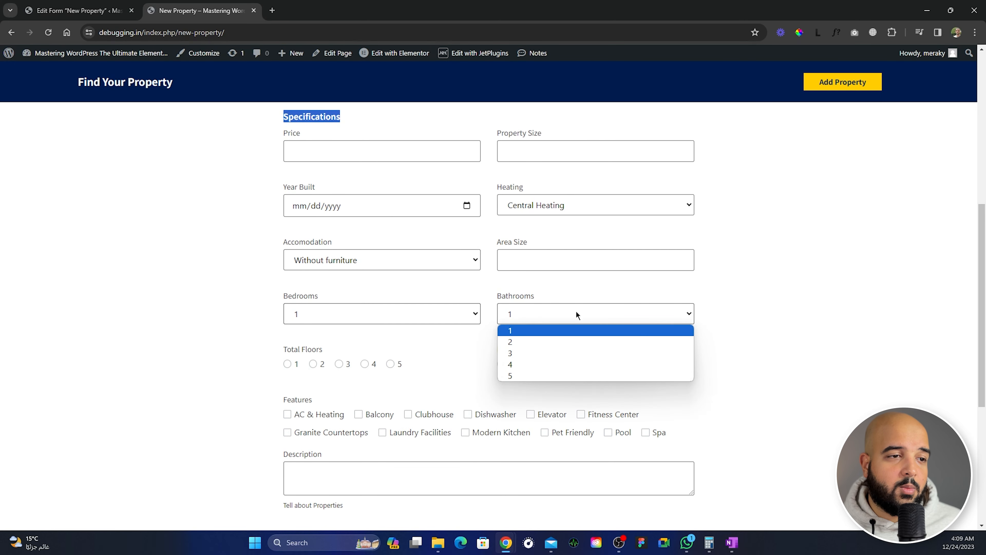
click(391, 313)
click(577, 309)
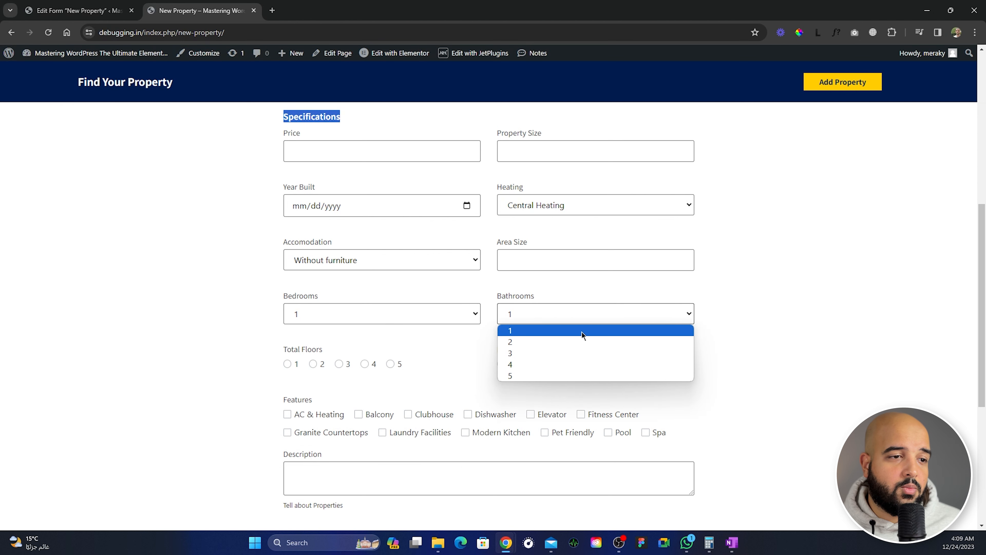
click(482, 339)
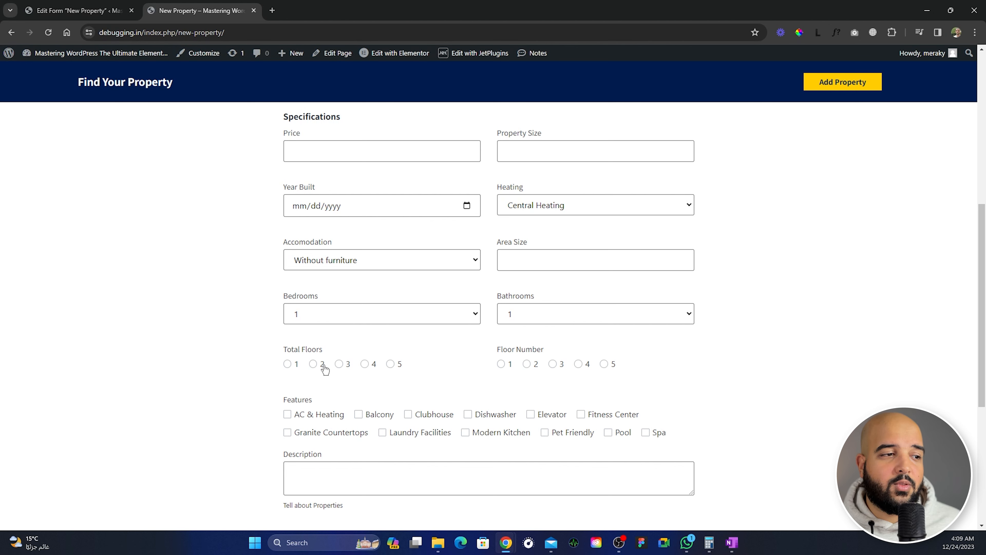
Inspect the Total Floors radio field's glossary settings in the form and the block types it can be transformed to.
click(70, 11)
scroll(325, 378, down, 5)
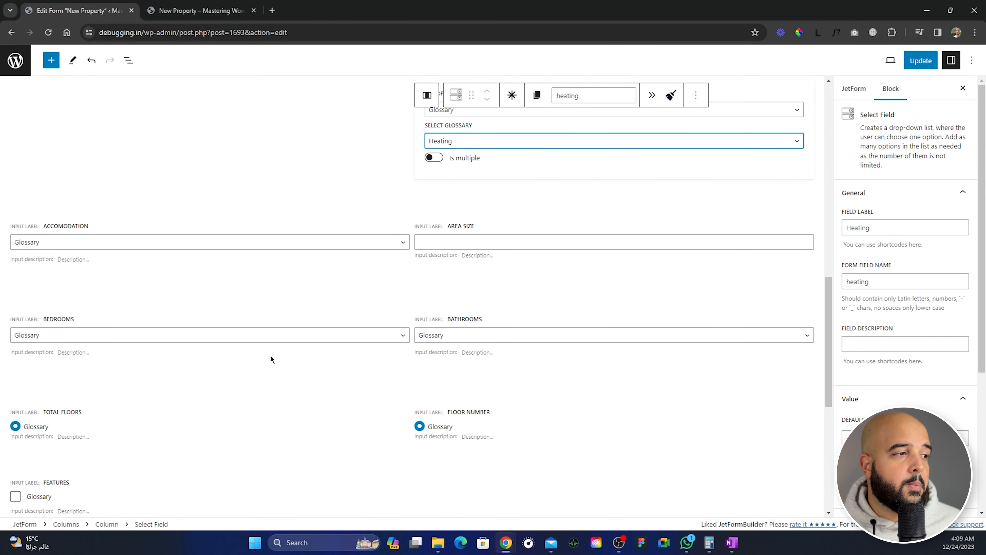
scroll(270, 355, down, 3)
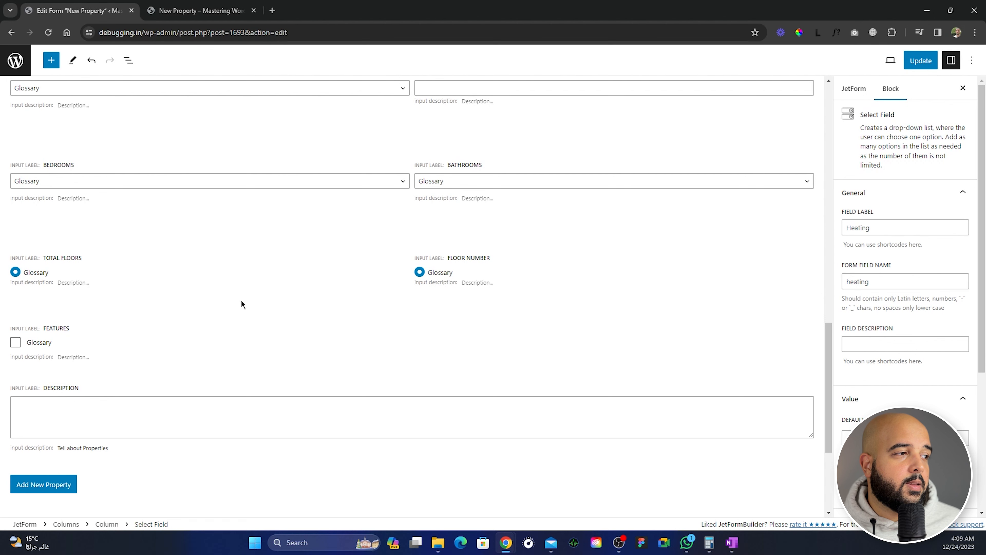
click(111, 268)
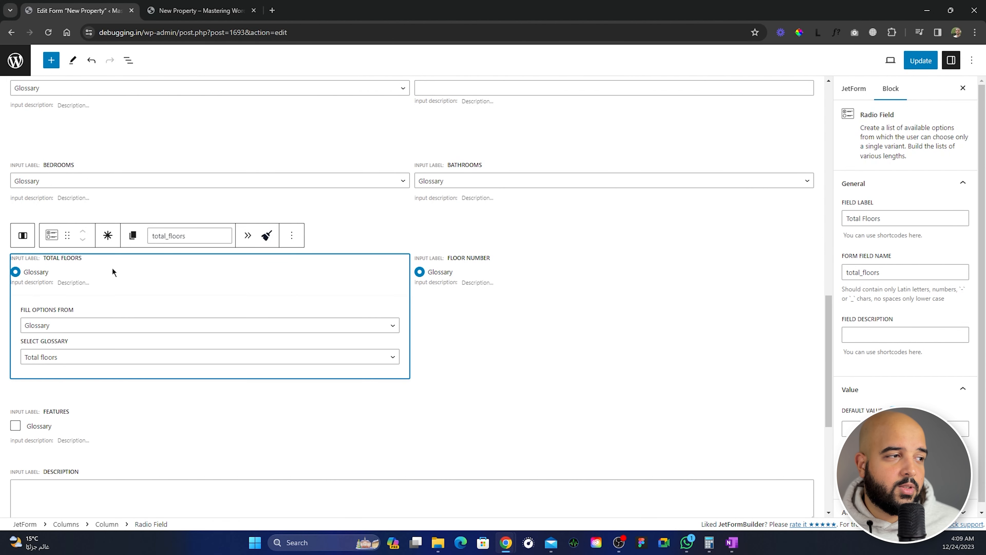
click(52, 235)
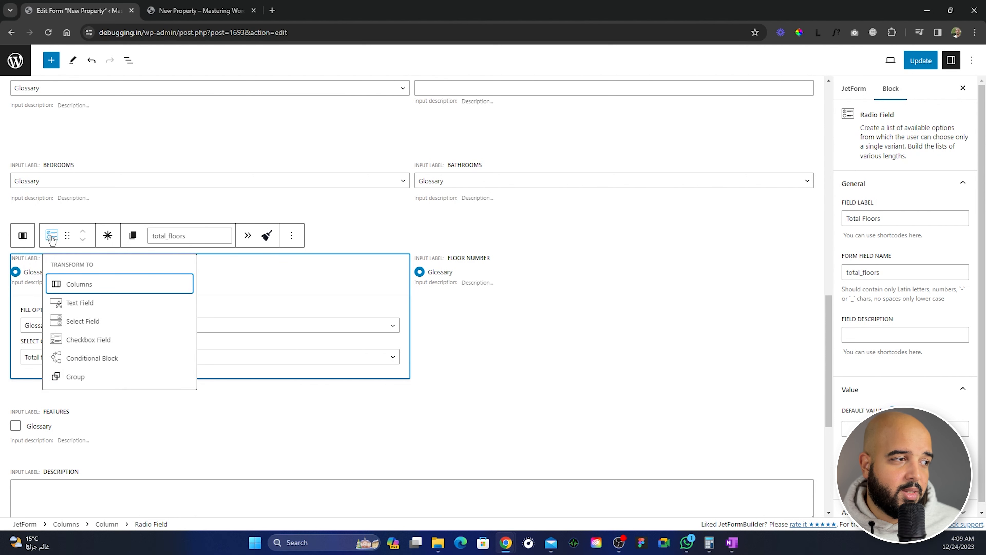
Transform the Total Floors and Floor Number radio fields into Select Fields and update the form.
click(83, 321)
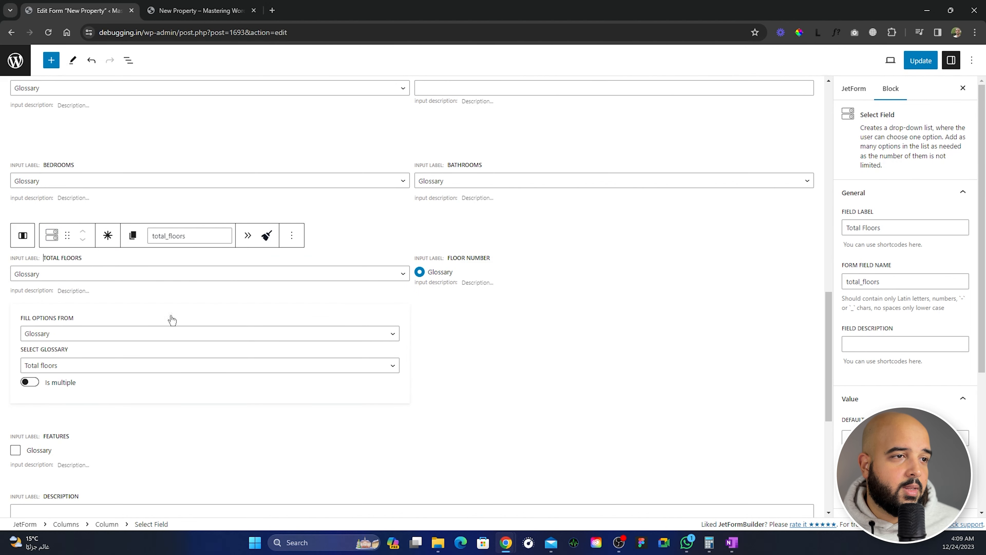
click(517, 274)
click(456, 236)
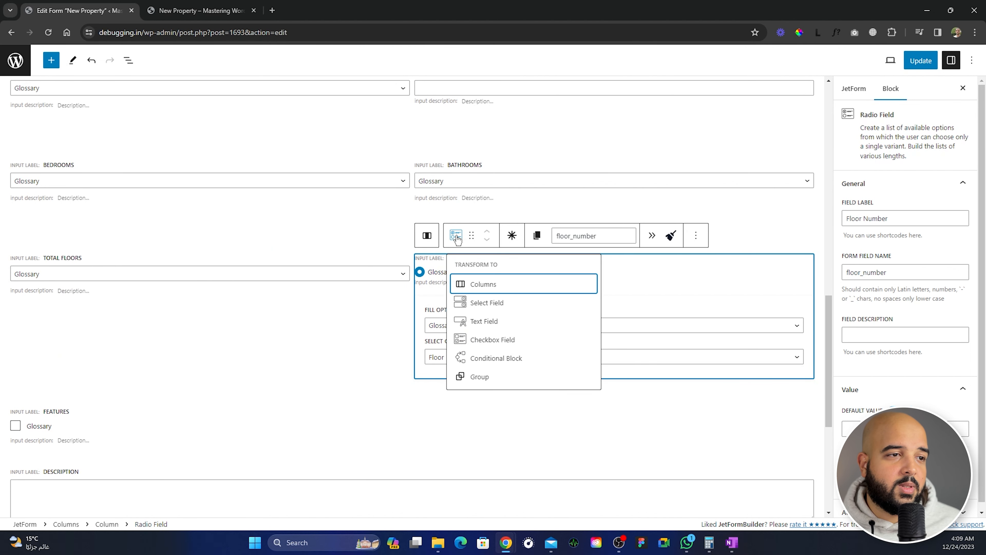
click(490, 303)
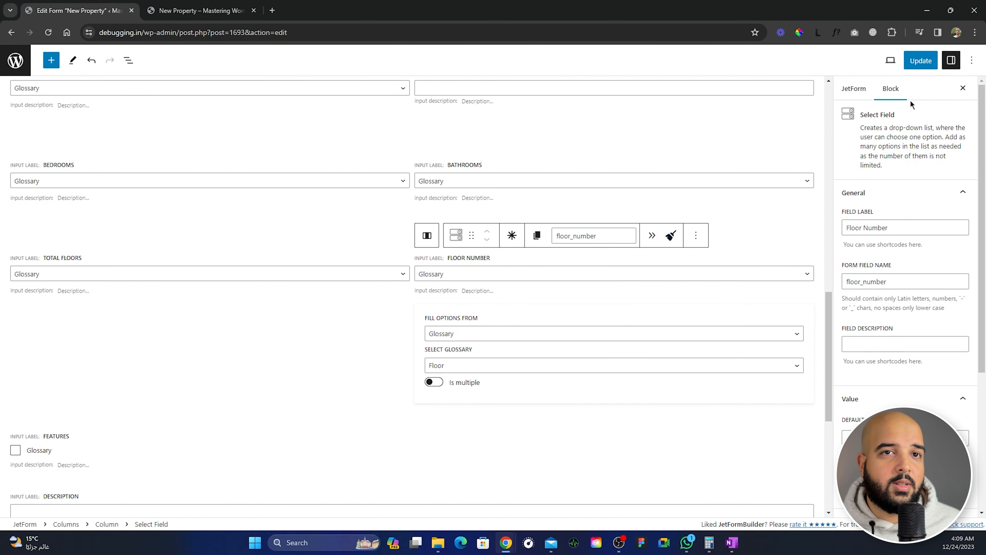
click(920, 60)
Reload the New Property page and examine the choices in the Total Floors and Floor Number lists.
click(201, 12)
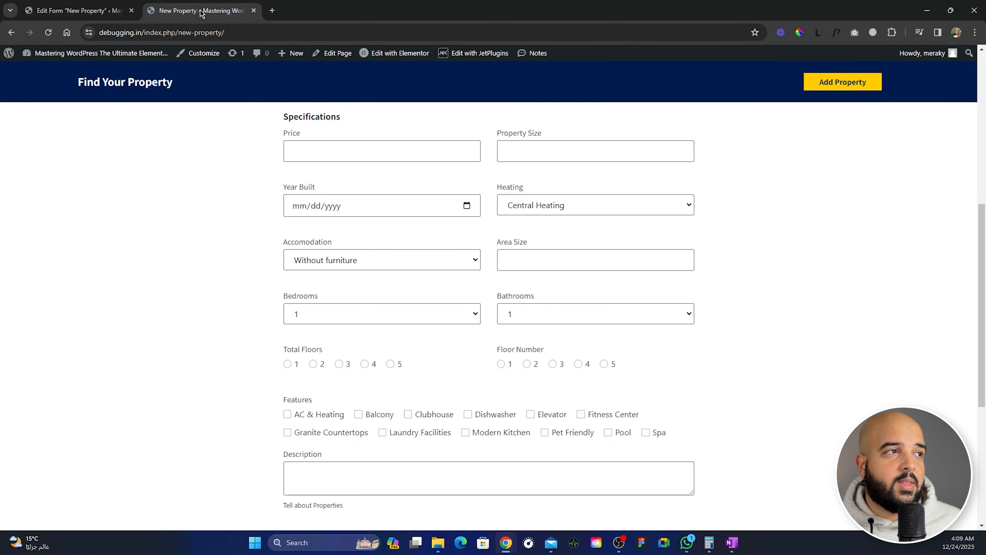
click(48, 33)
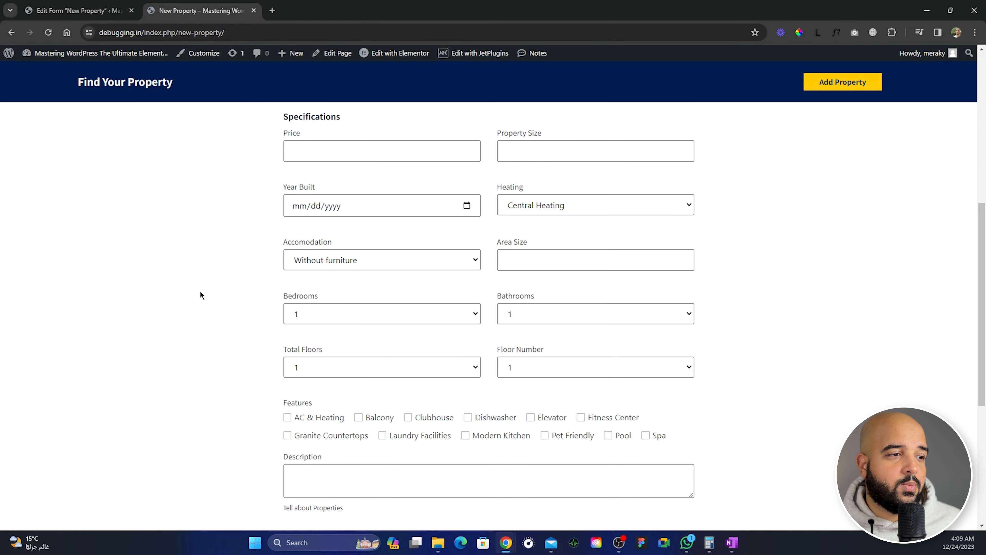
scroll(233, 294, down, 3)
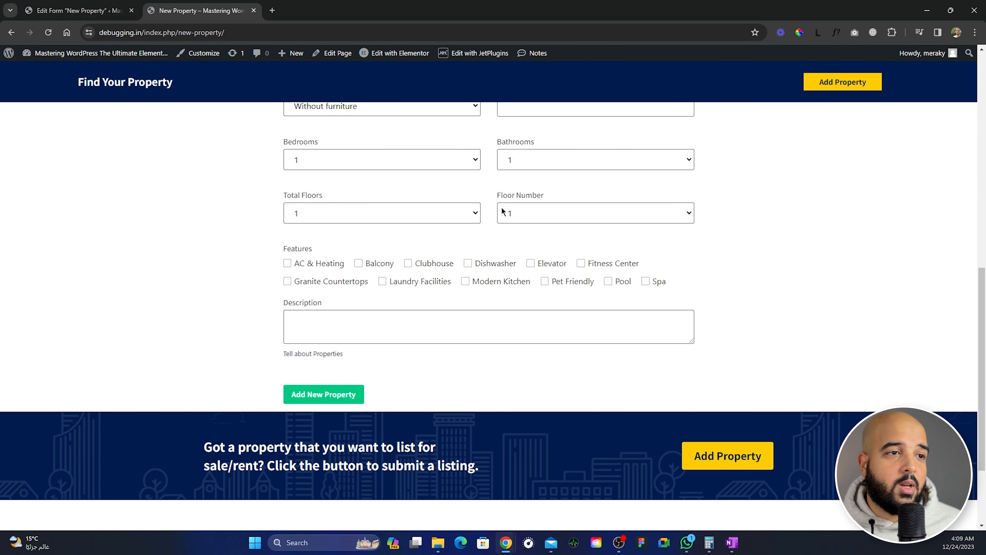
click(591, 217)
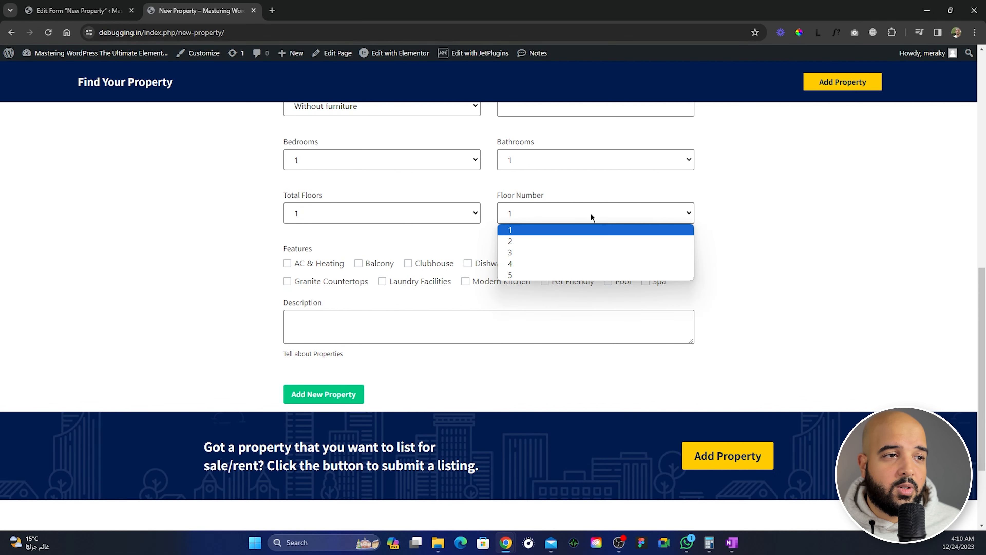
click(441, 219)
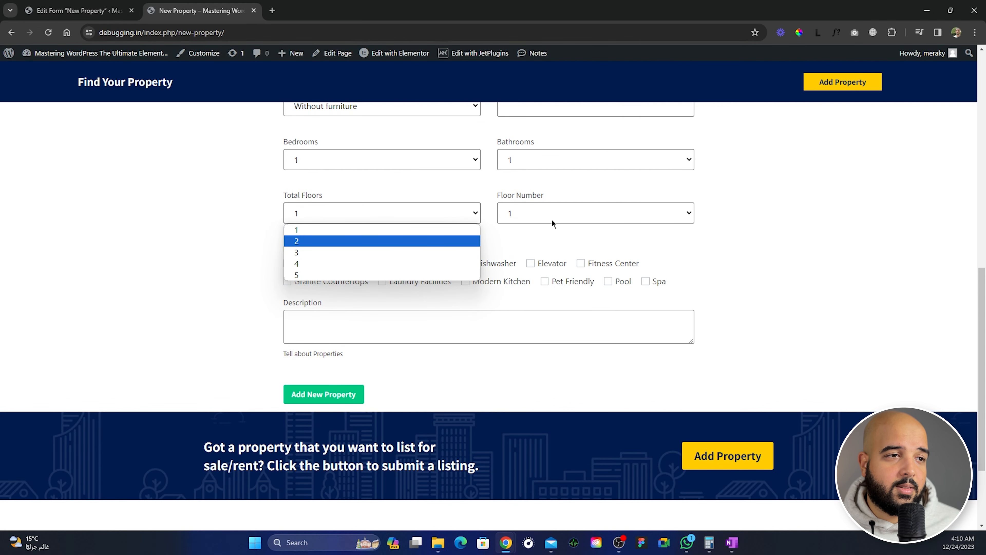
click(565, 221)
click(486, 243)
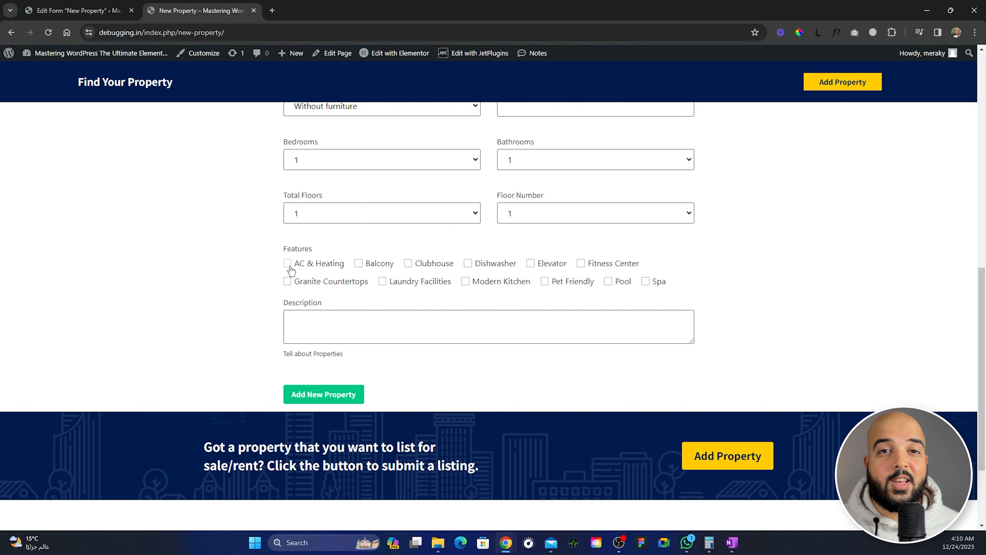
Review the Features checkbox field's option source in the form and pick Features as its glossary.
click(75, 12)
scroll(268, 314, down, 5)
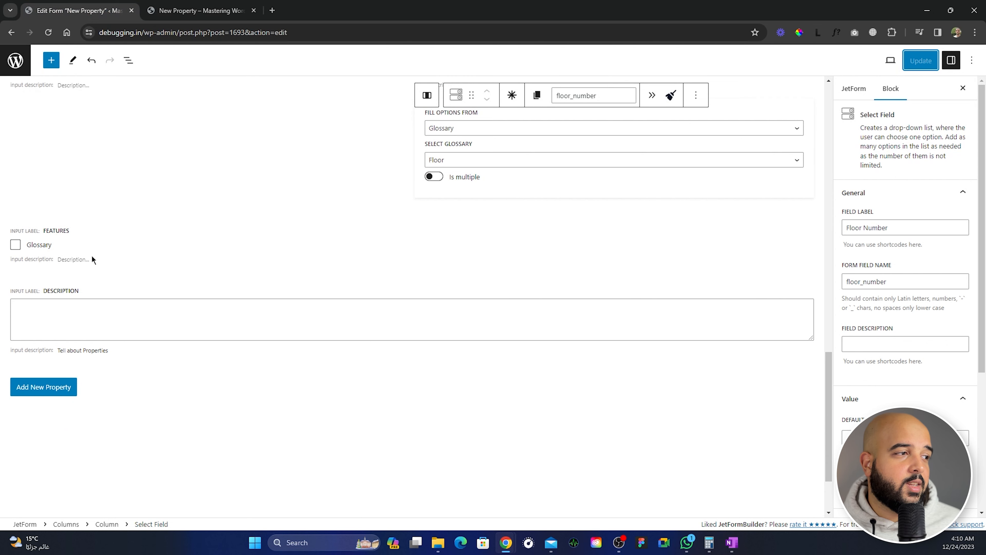
click(89, 243)
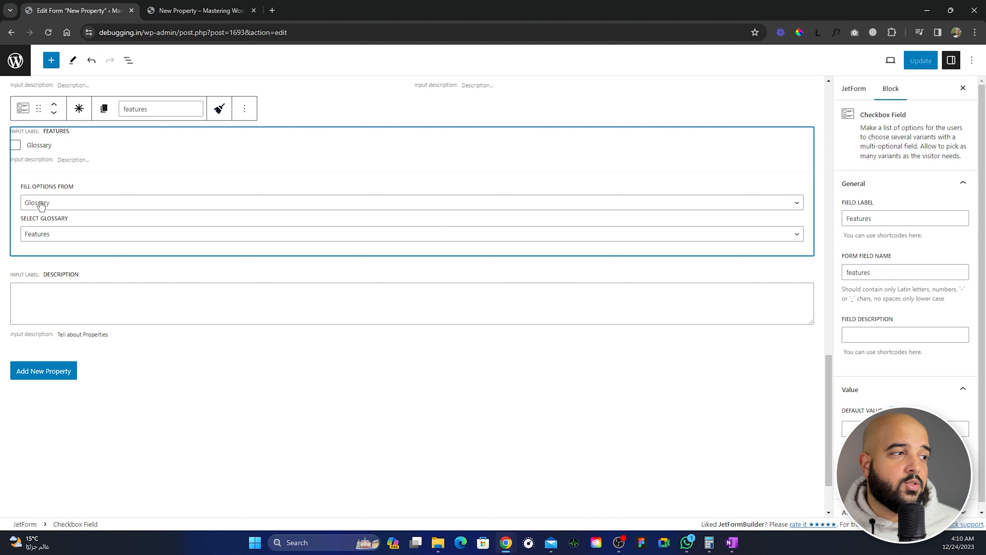
click(83, 234)
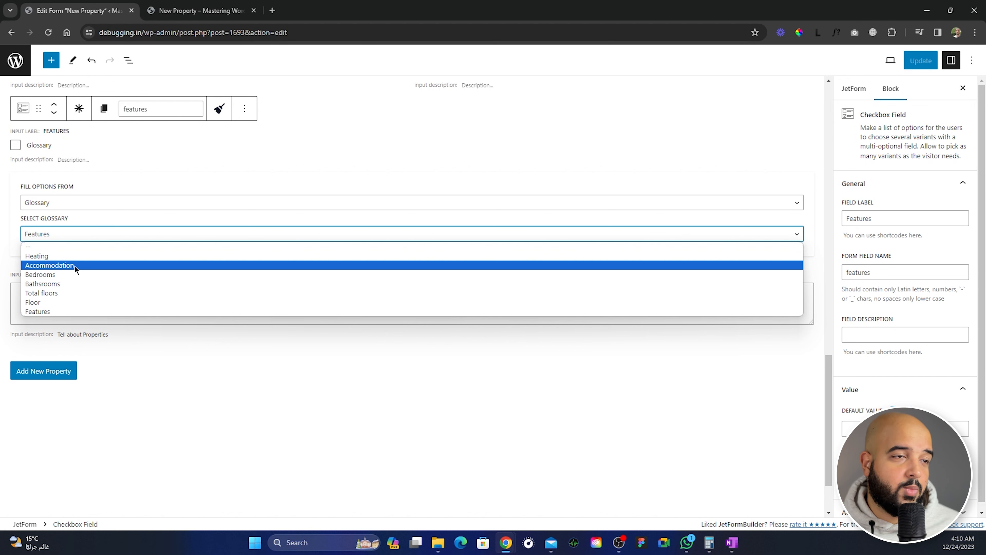
click(64, 313)
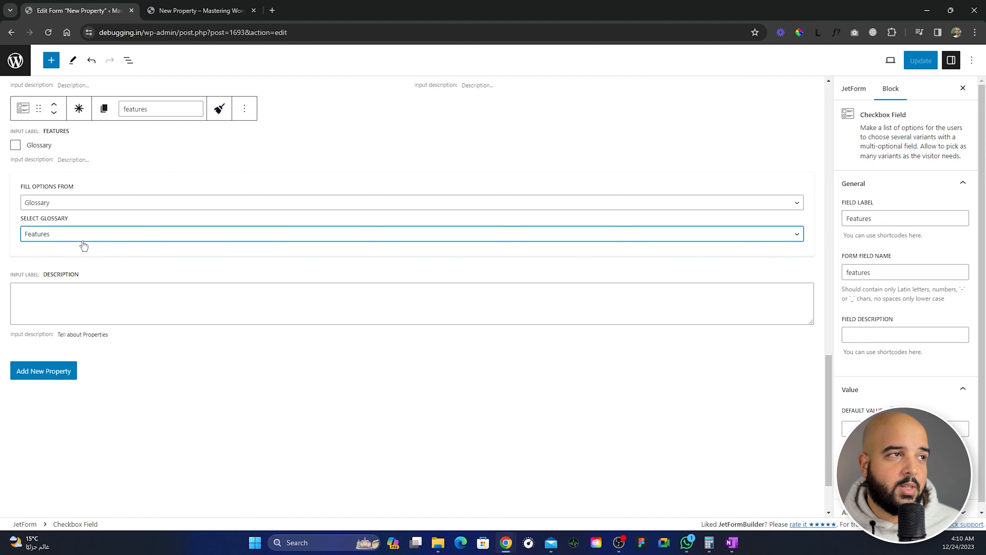
Examine the Features checkboxes and Description box on the New Property page, and inspect the form's Description field and post submit actions.
click(194, 11)
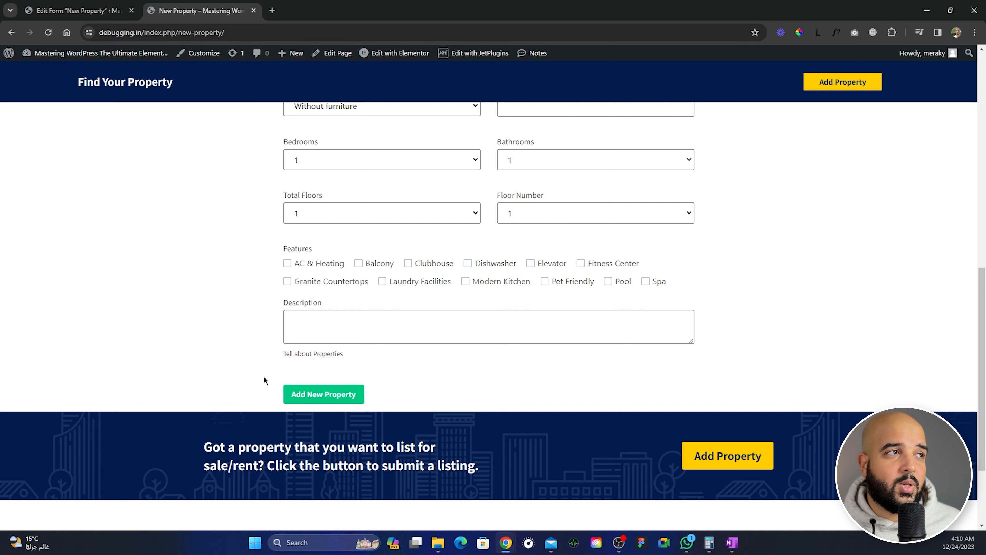
click(85, 15)
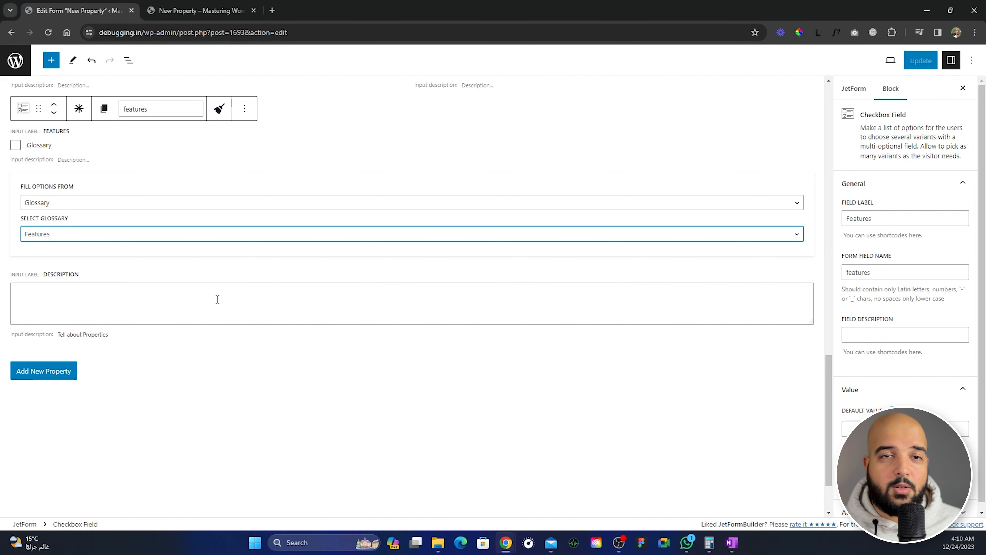
click(236, 298)
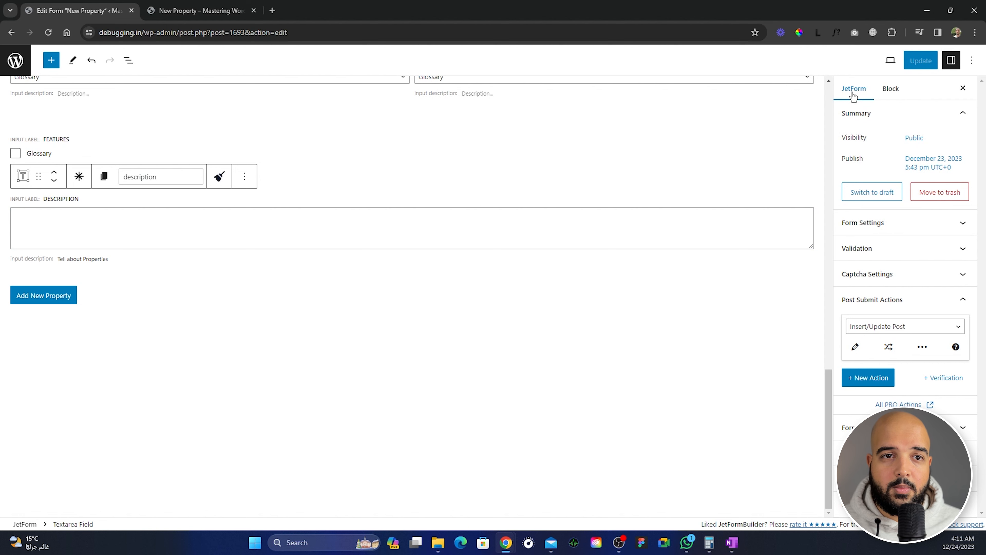
scroll(369, 307, up, 5)
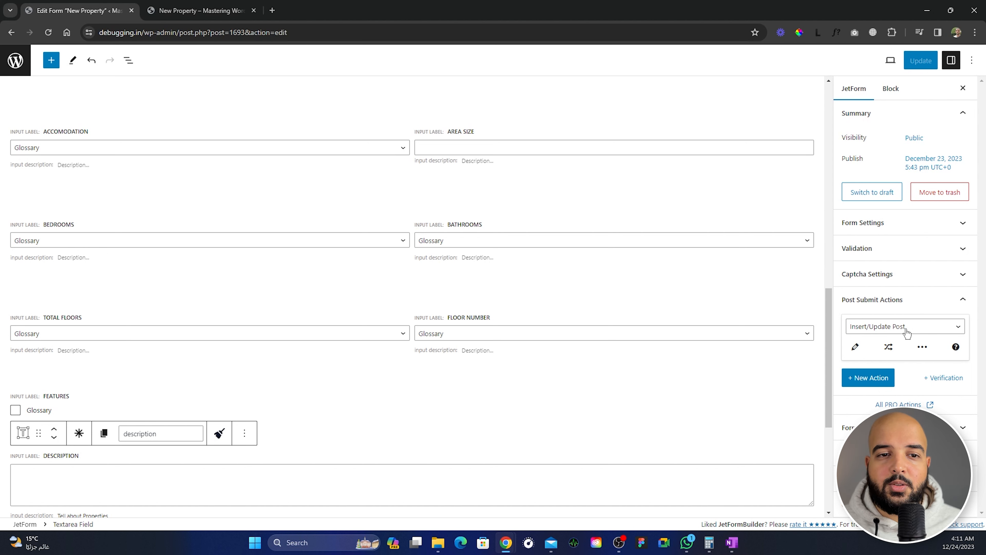
Inspect the Insert/Update Post action's settings and its available post types, and close the action.
click(855, 347)
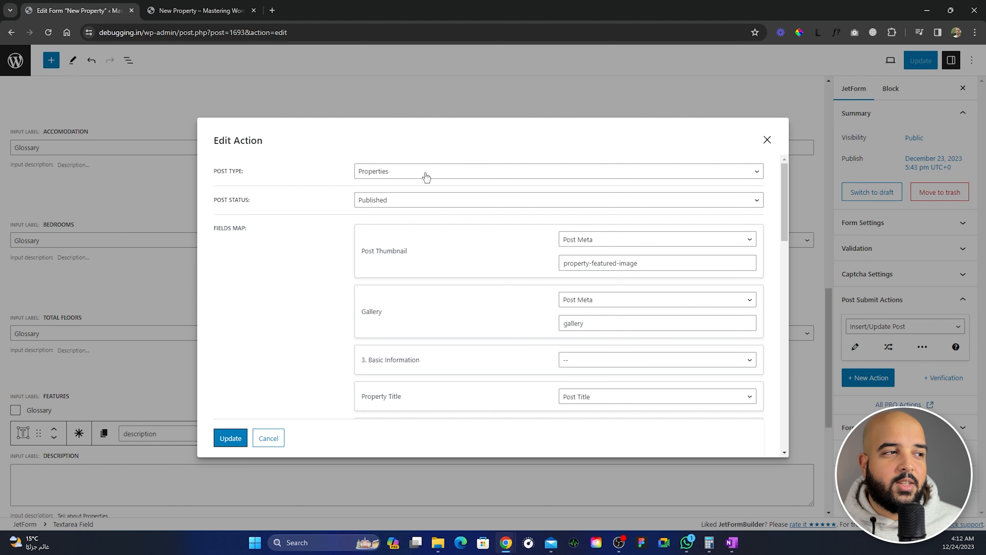
click(458, 172)
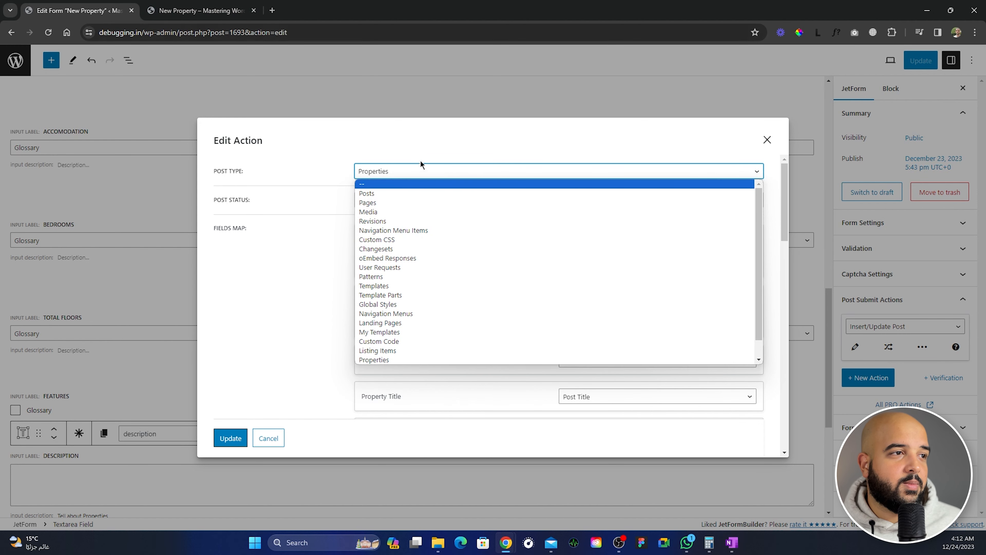
click(476, 153)
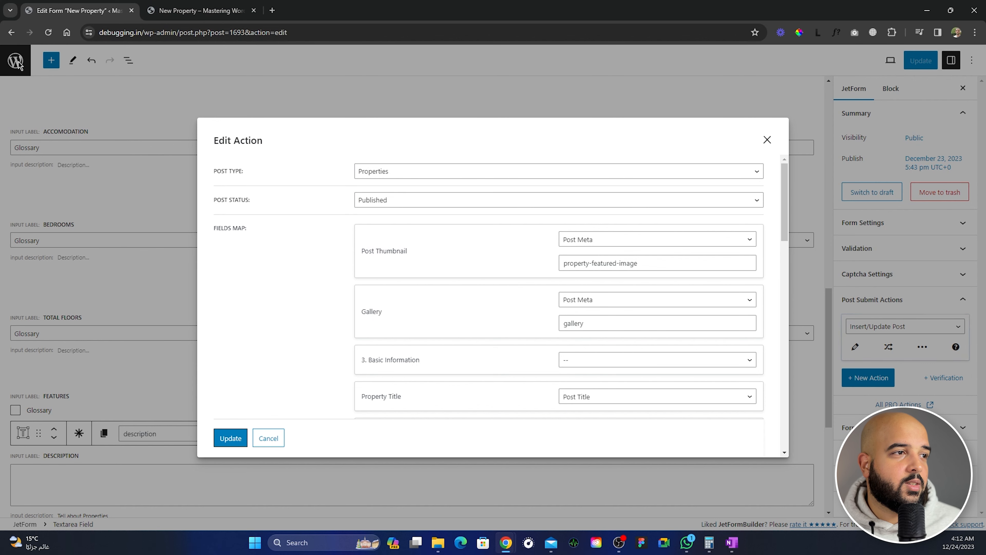
click(767, 140)
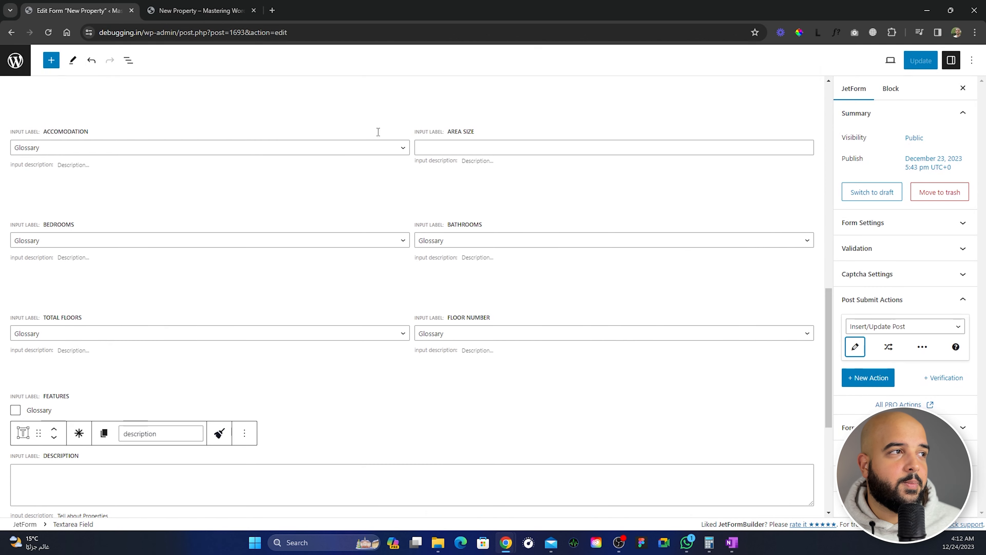
View the Properties post list in a separate dashboard tab and return to the New Property form editor.
middle_click(15, 62)
click(202, 10)
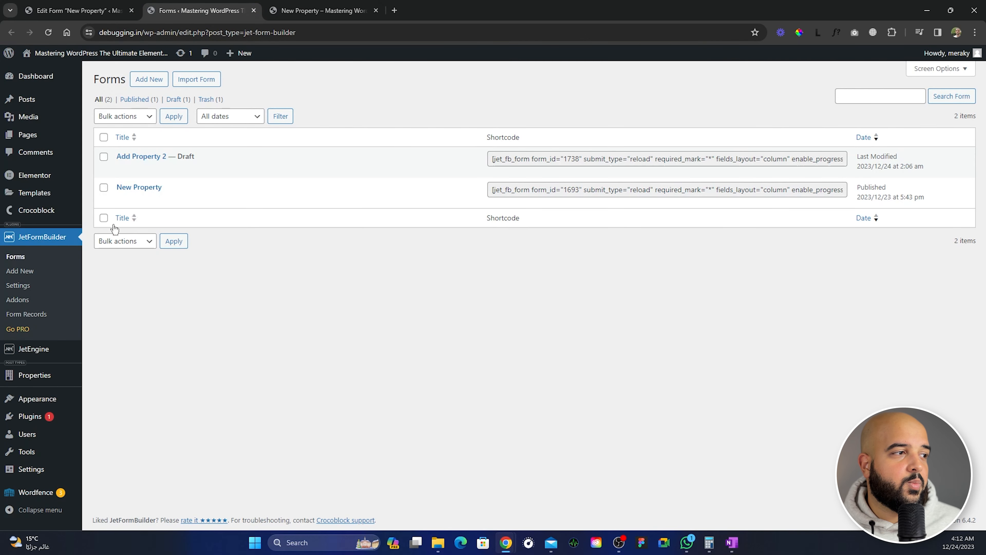
mouse_move(33, 381)
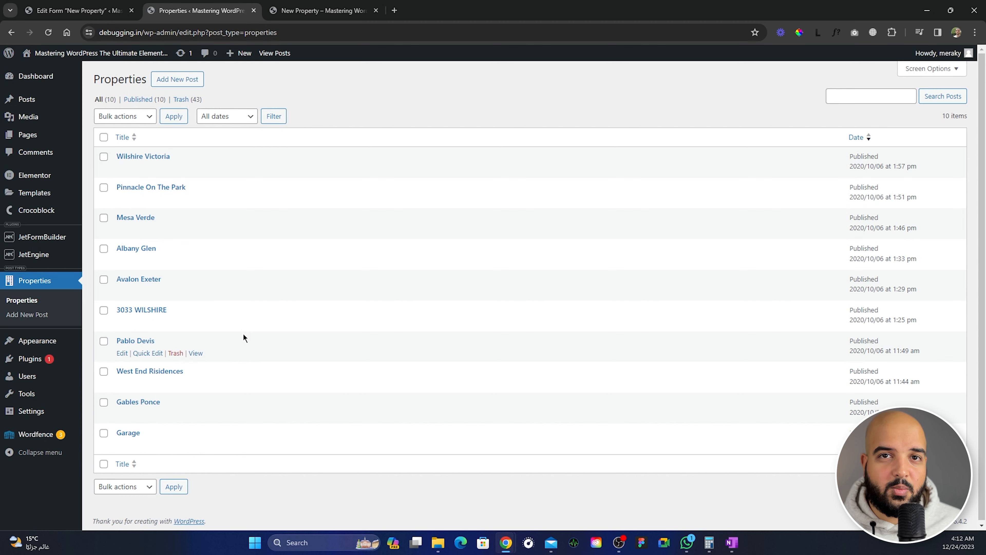
click(70, 10)
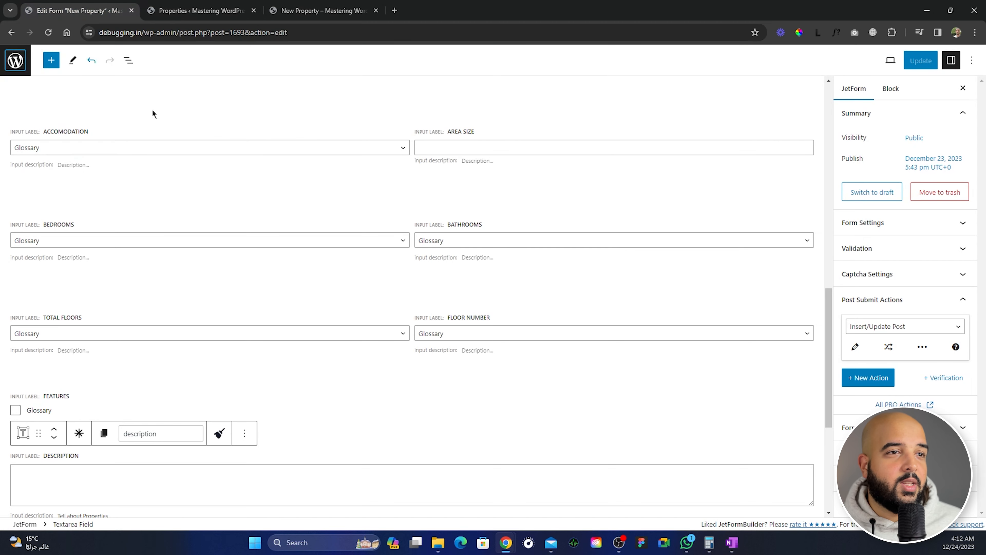
Set the Insert/Update Post action's post type to Properties and its post status to Published.
click(854, 350)
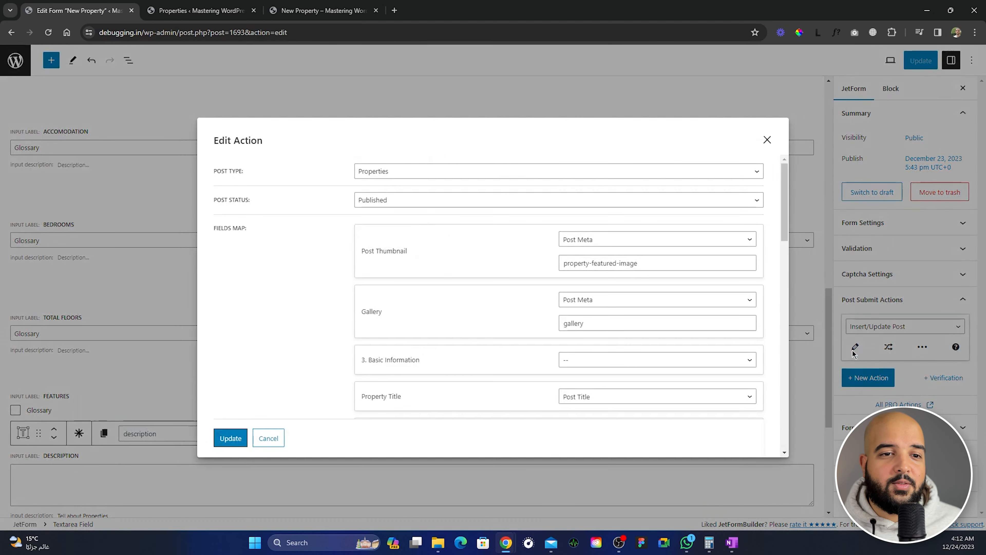
click(447, 172)
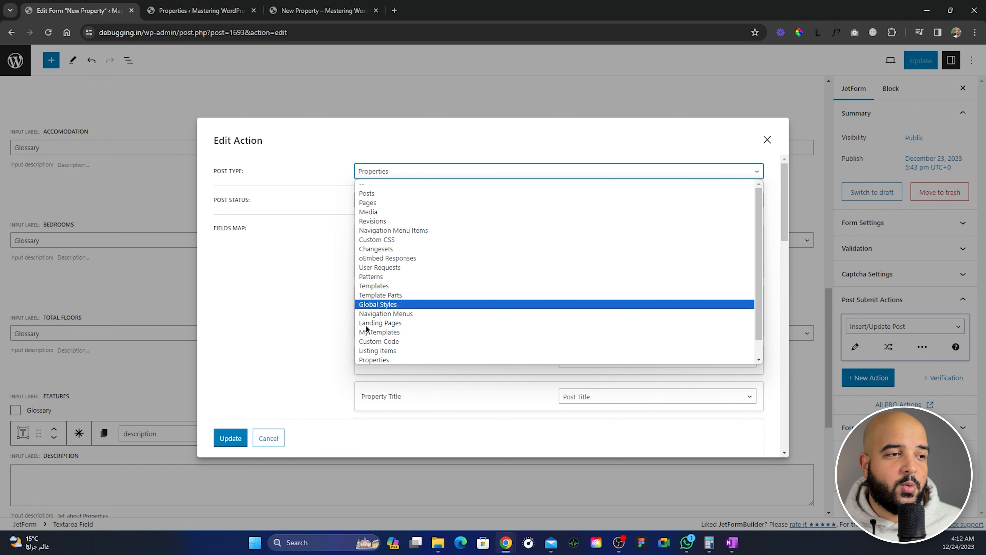
click(393, 360)
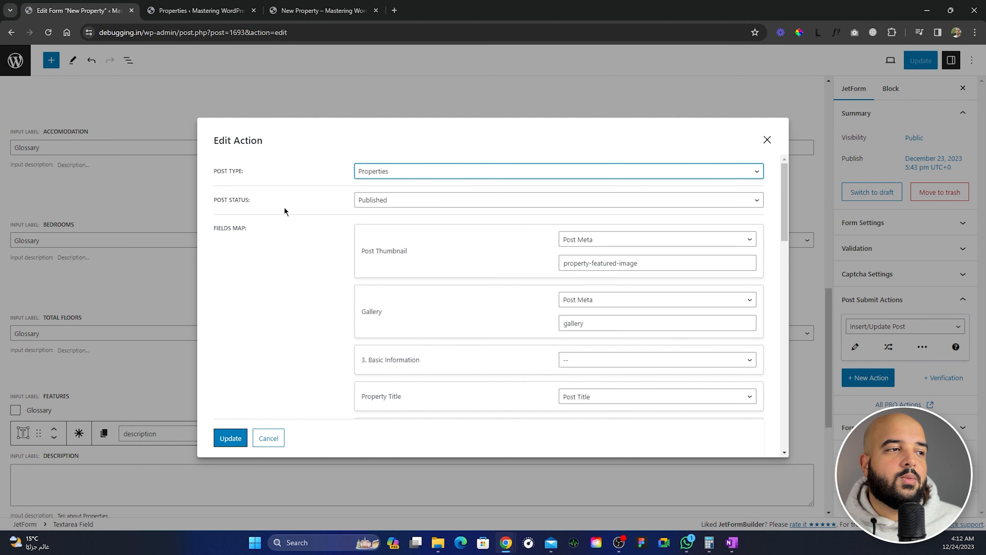
click(442, 200)
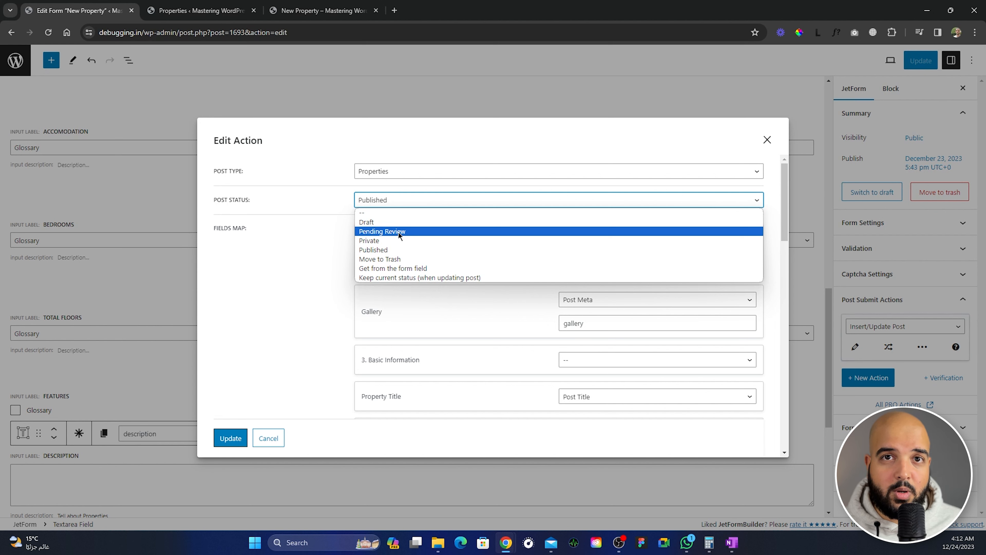
click(393, 251)
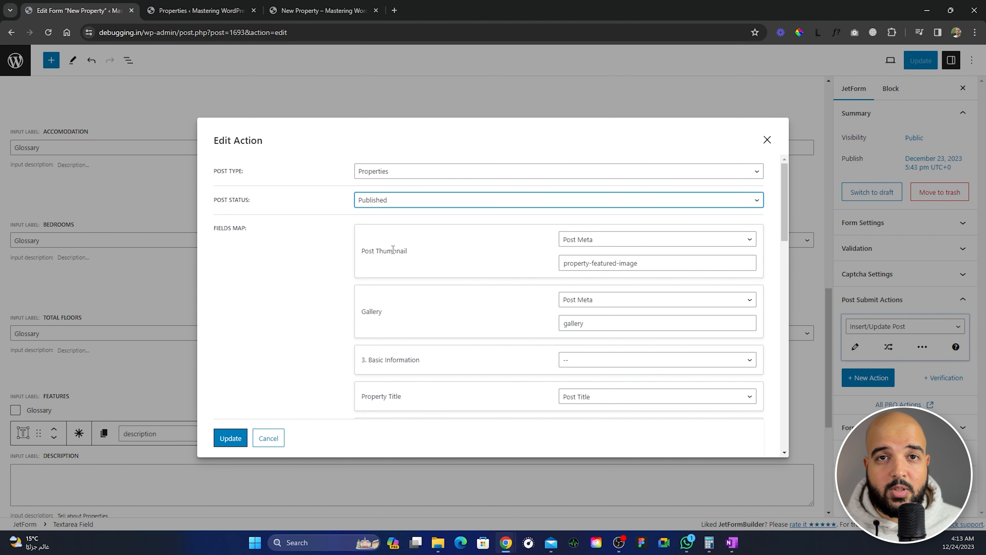
Switch to the dashboard tab and open the Properties custom post type for editing in JetEngine.
scroll(455, 262, down, 1)
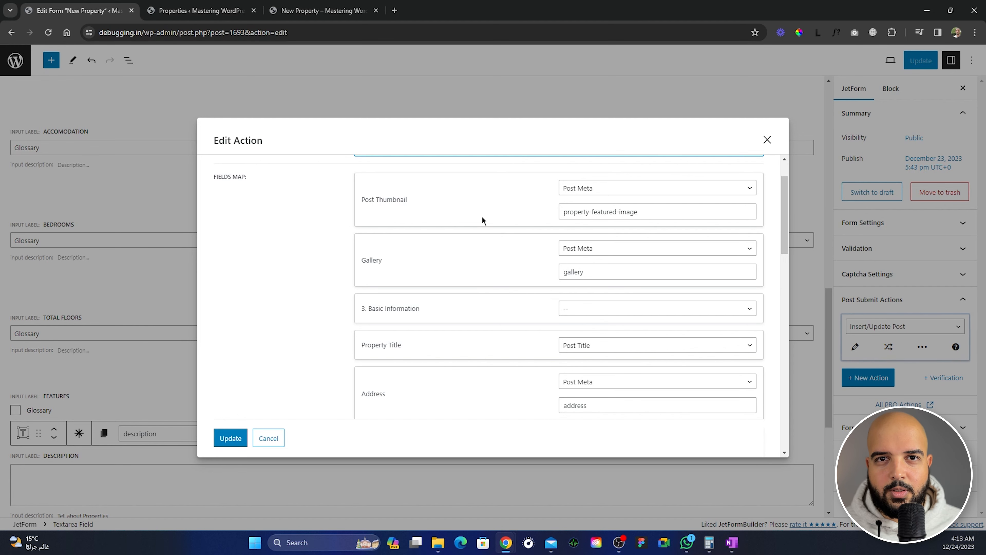
click(202, 12)
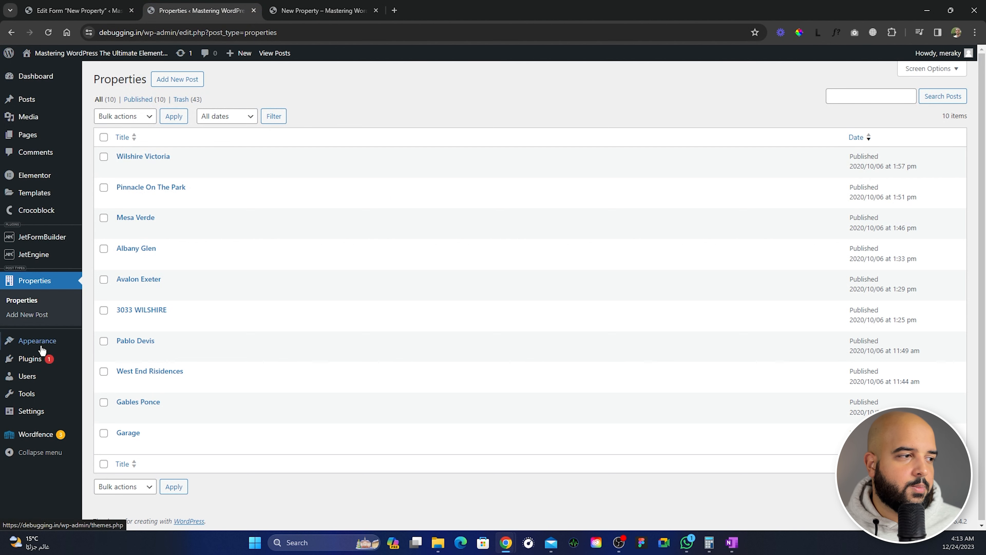
mouse_move(43, 259)
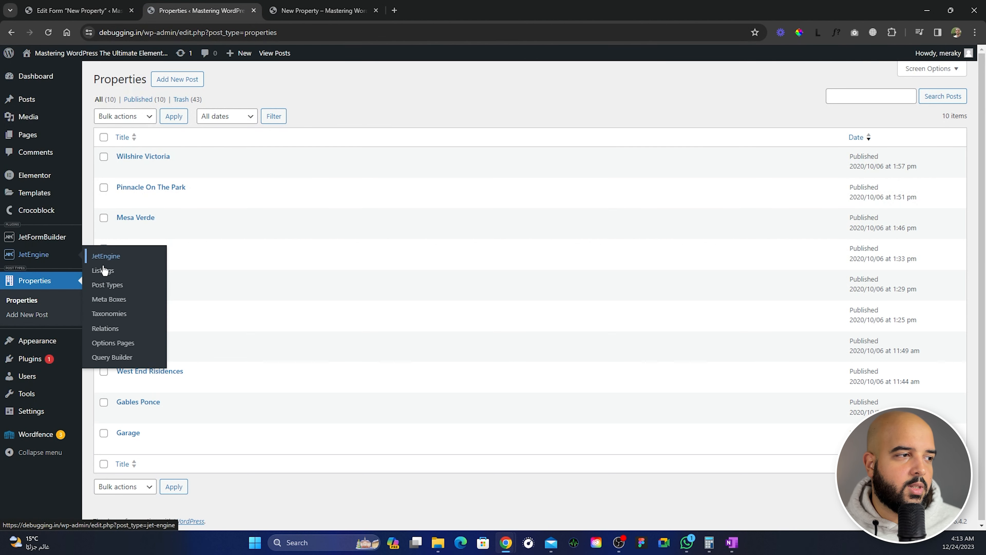
click(118, 287)
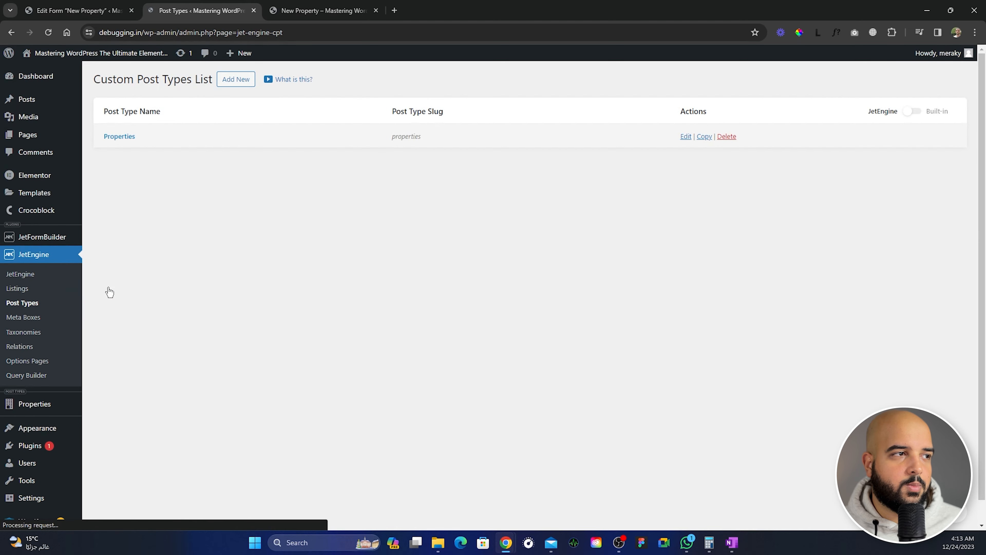
click(685, 136)
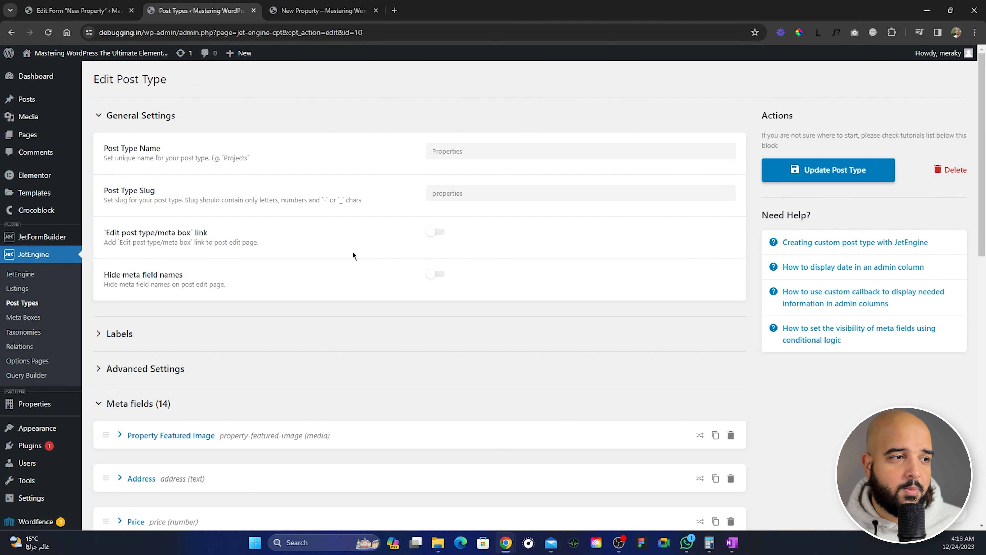
Expand the Properties post type's advanced settings and examine its supported features and full list of meta fields.
scroll(344, 262, down, 1)
click(170, 315)
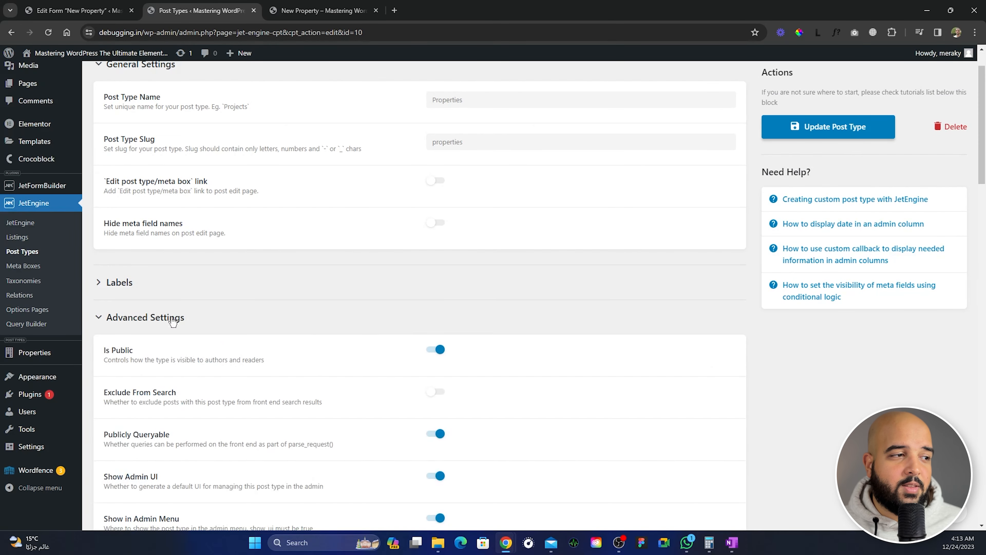
scroll(380, 323, down, 3)
scroll(379, 322, down, 10)
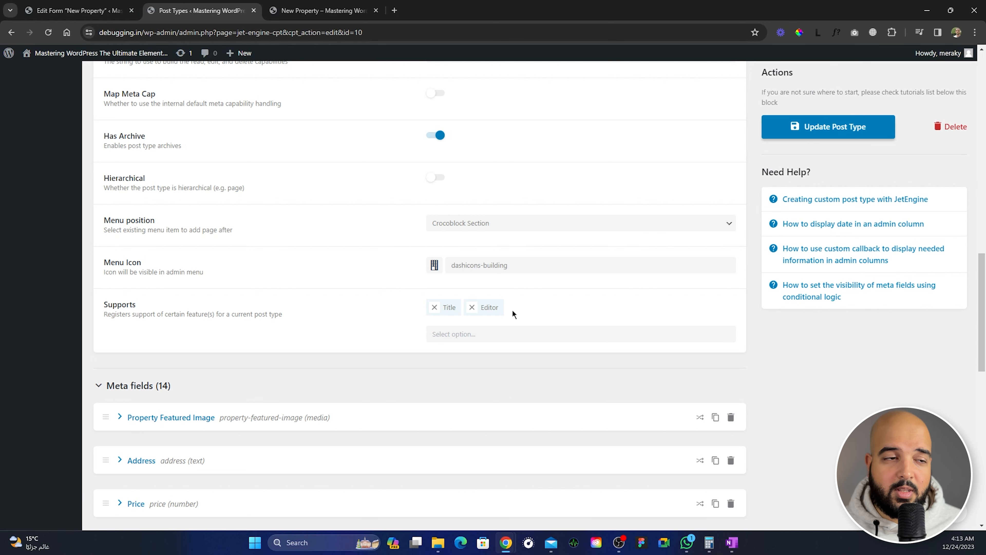
scroll(522, 345, down, 8)
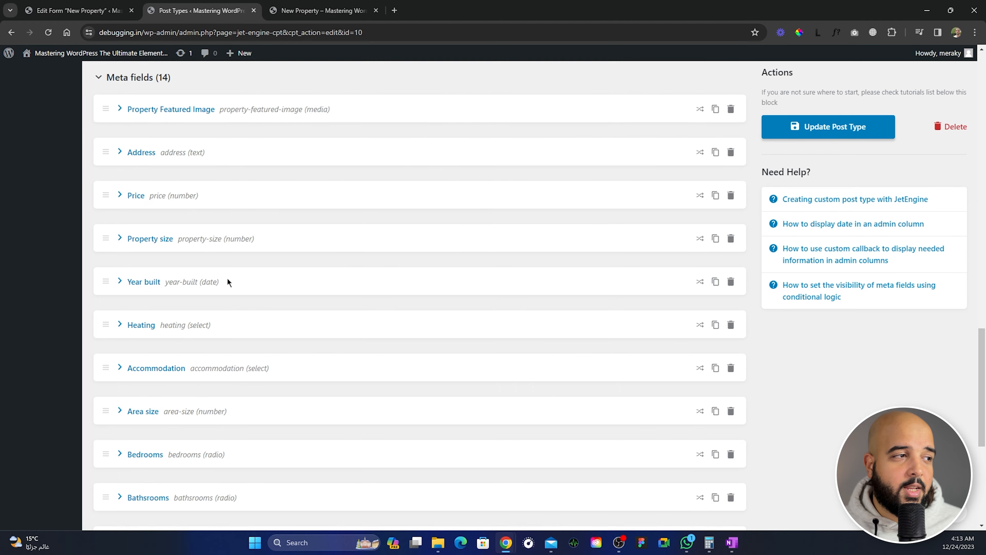
scroll(268, 392, down, 6)
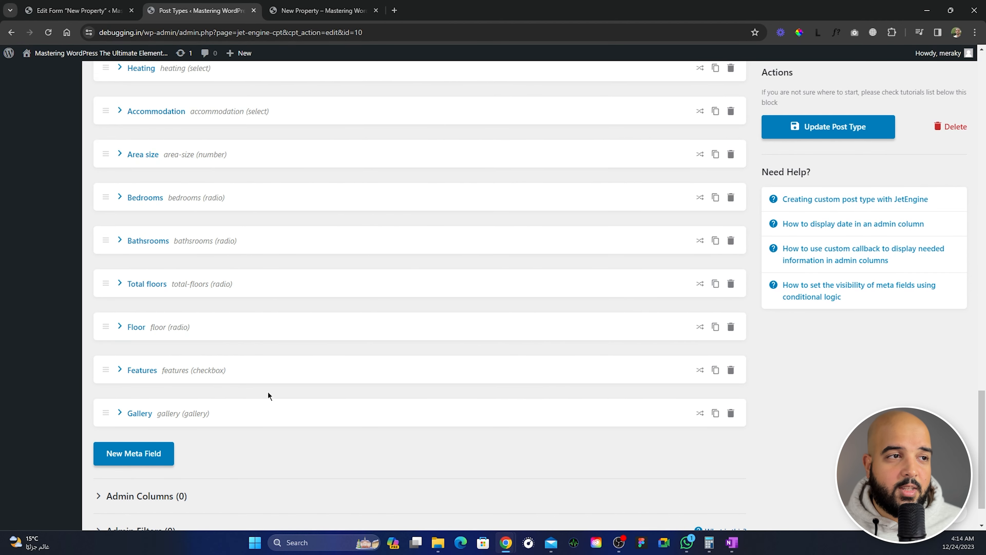
Compare the form action's fields map with the features supported by the Properties post type, and return to the action.
click(80, 15)
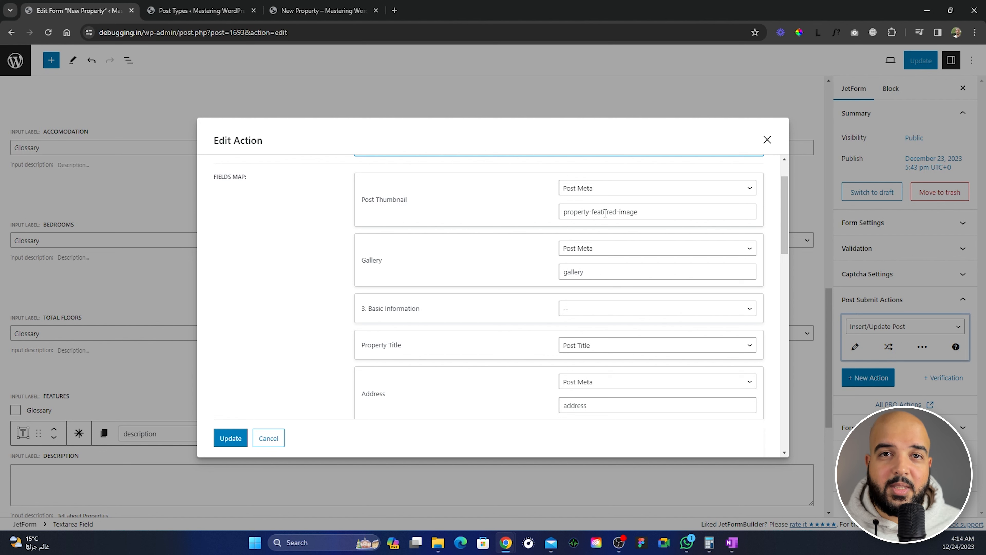
scroll(532, 234, down, 1)
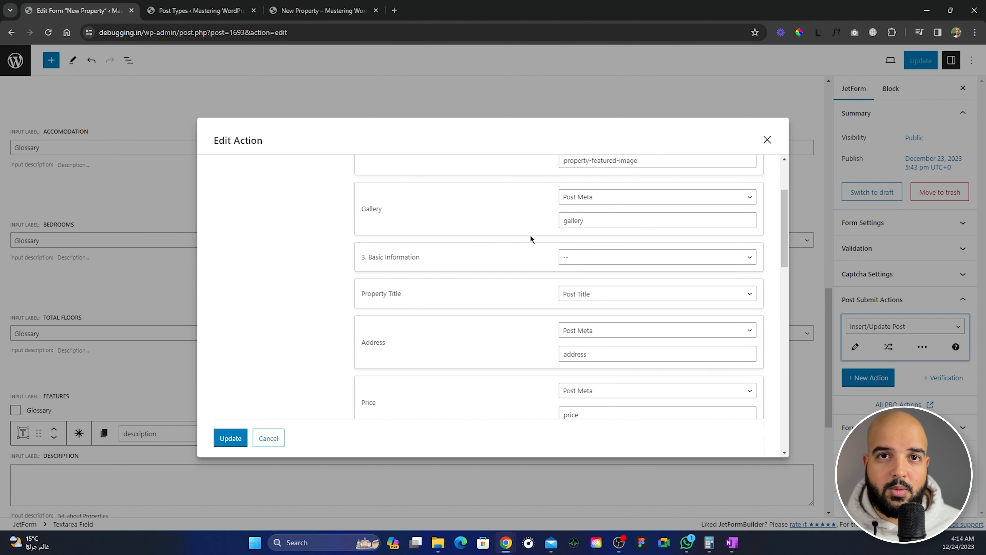
key(ctrl+Tab)
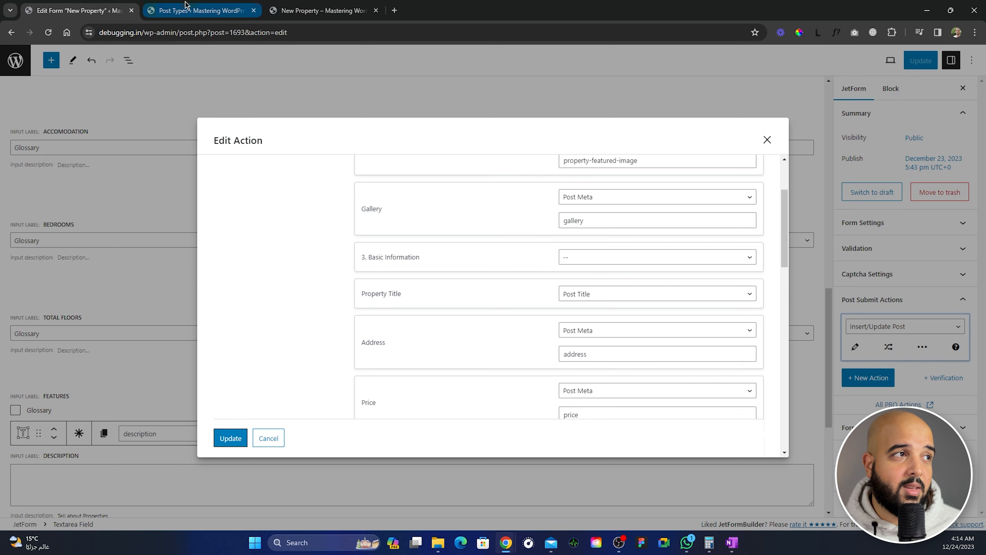
scroll(452, 249, up, 15)
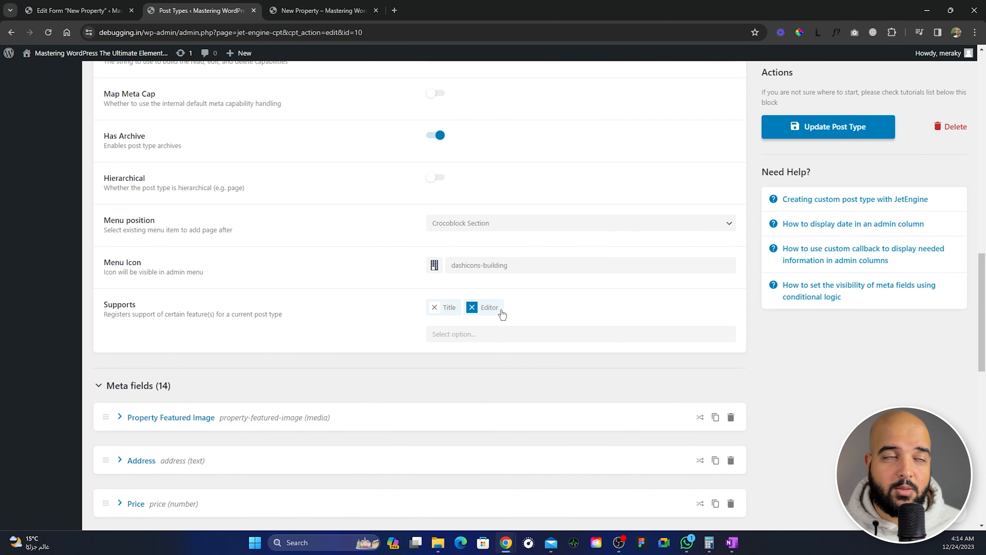
click(87, 14)
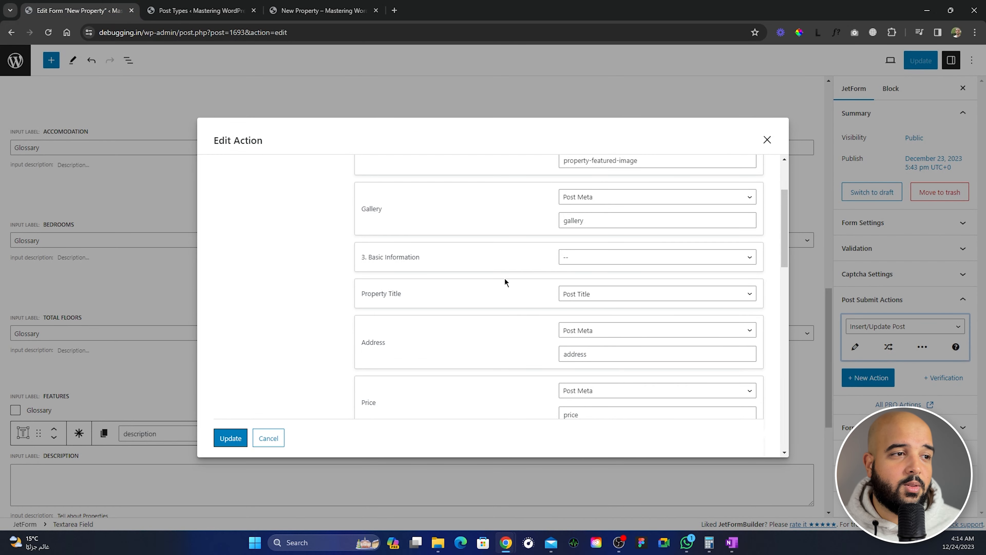
Map the Property Title form field to Post Title in the Insert/Update Post action.
scroll(375, 243, down, 1)
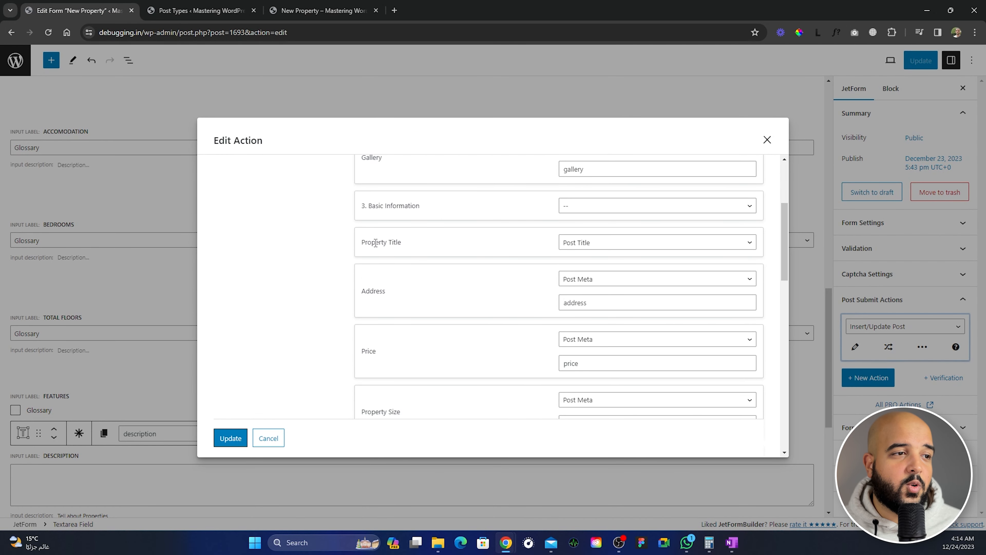
click(631, 243)
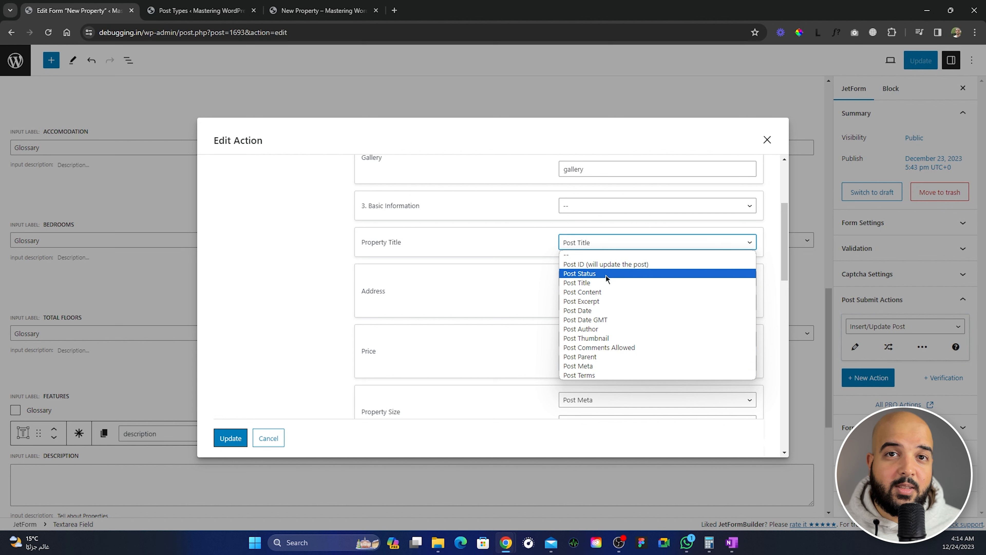
click(583, 283)
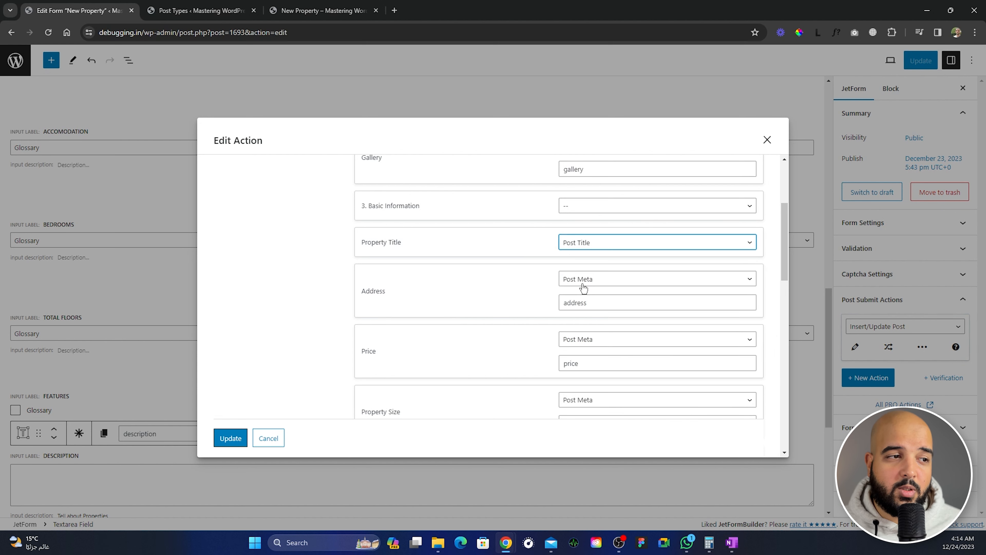
Review the remaining field mappings and inspect the mapping options available for the Description field.
scroll(515, 284, down, 8)
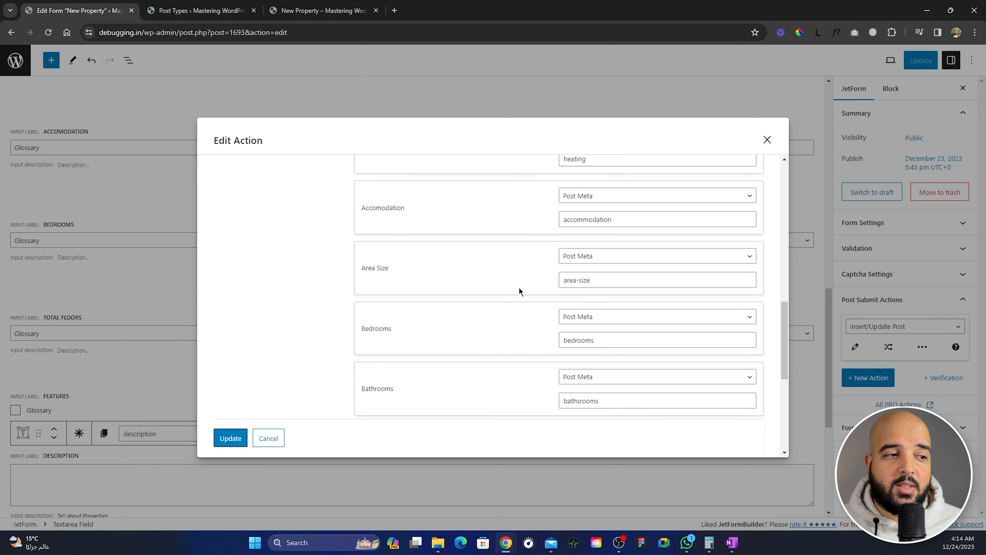
scroll(518, 286, down, 6)
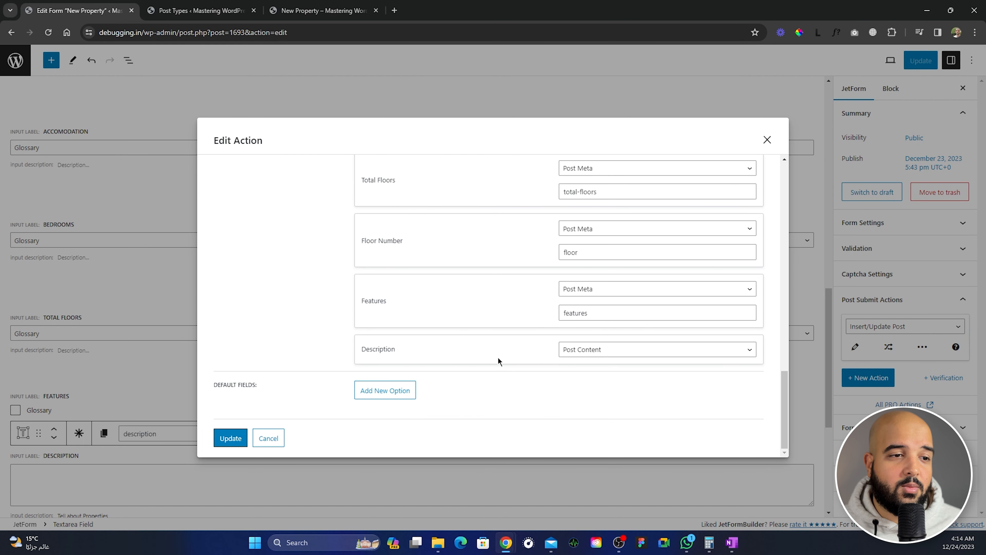
click(629, 351)
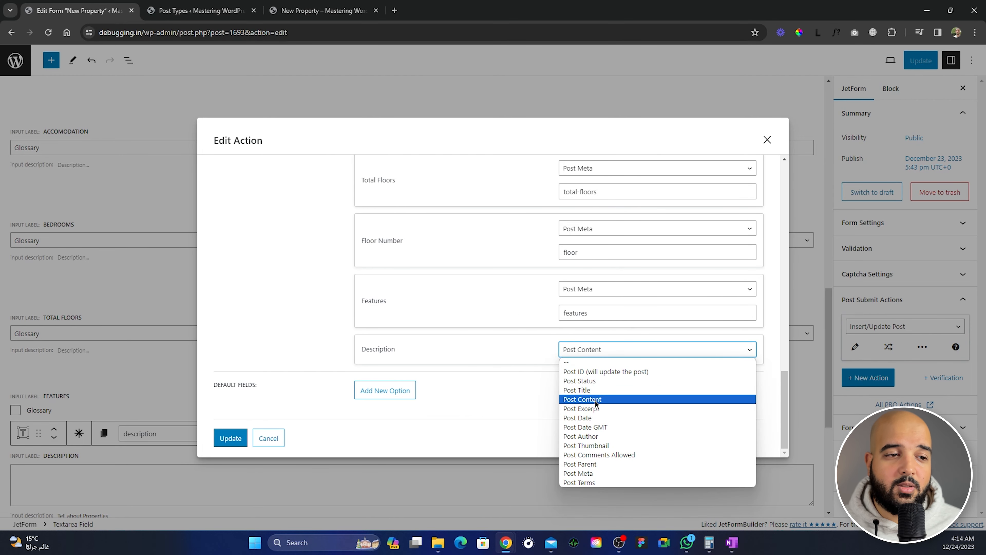
click(634, 351)
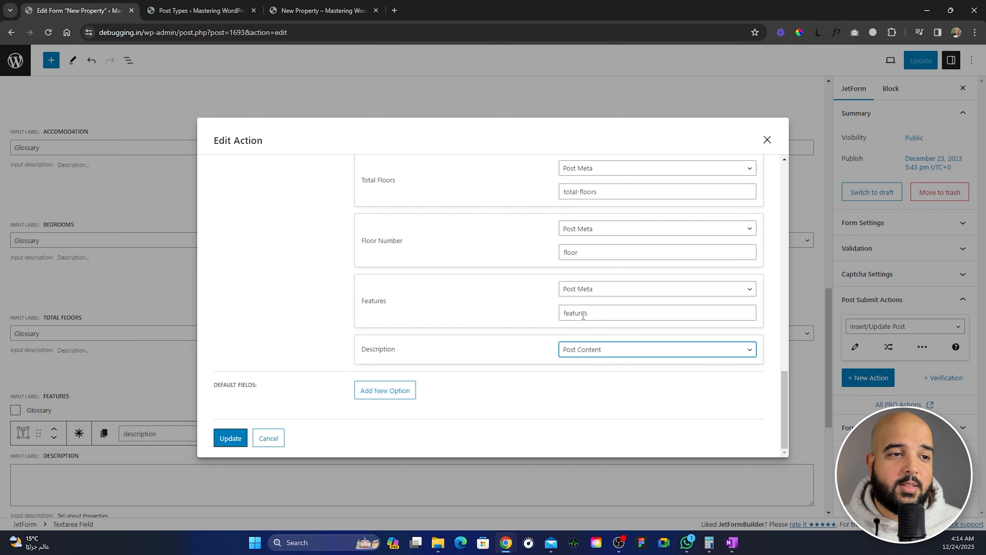
Check the Post Meta mappings and meta keys of the Floor Number, Total Floors, Bathrooms and Bedrooms fields.
scroll(599, 333, up, 3)
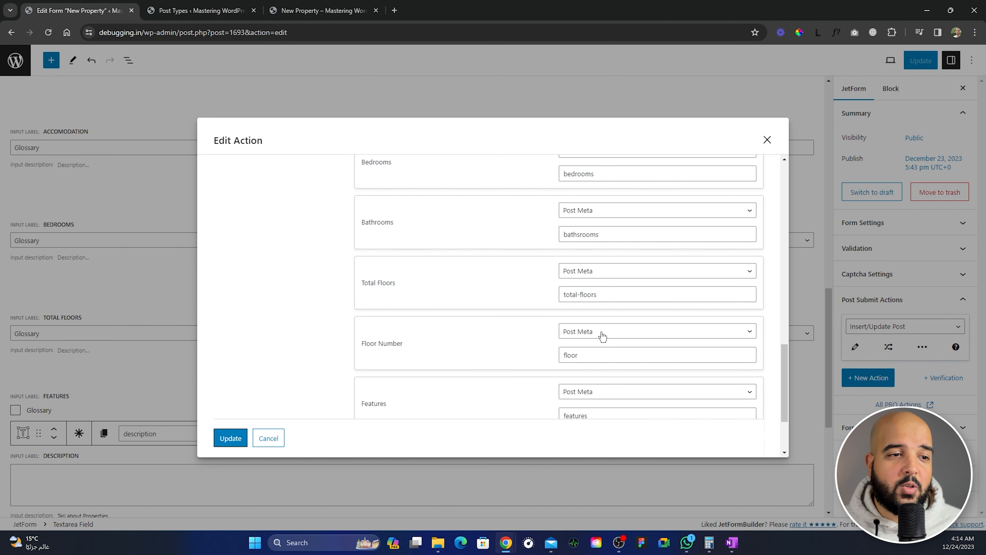
click(602, 336)
click(597, 329)
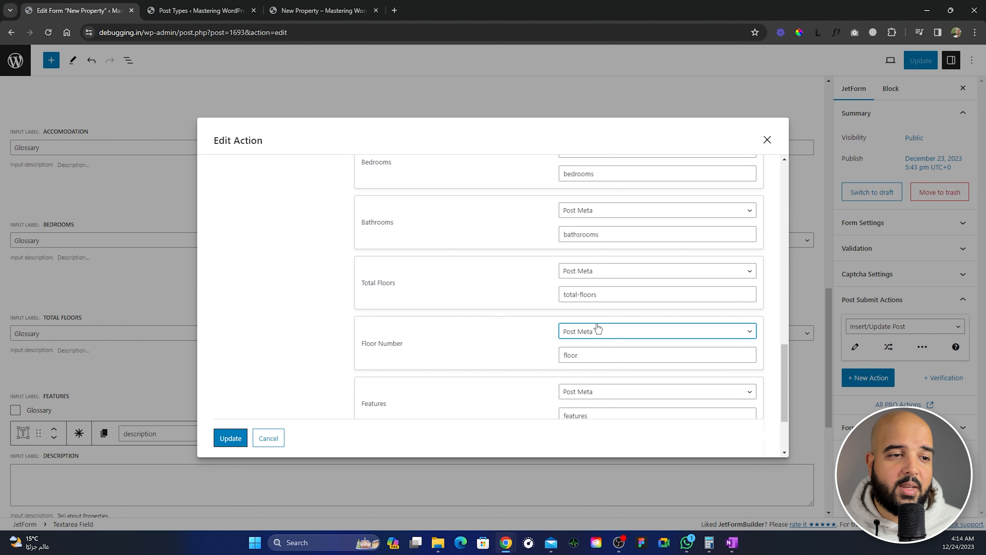
scroll(581, 275, up, 2)
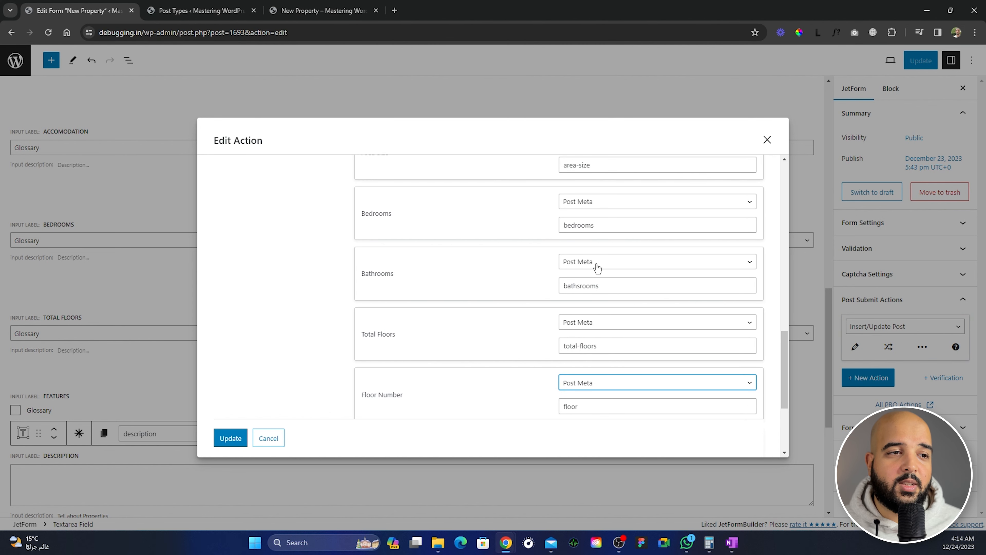
scroll(597, 268, up, 2)
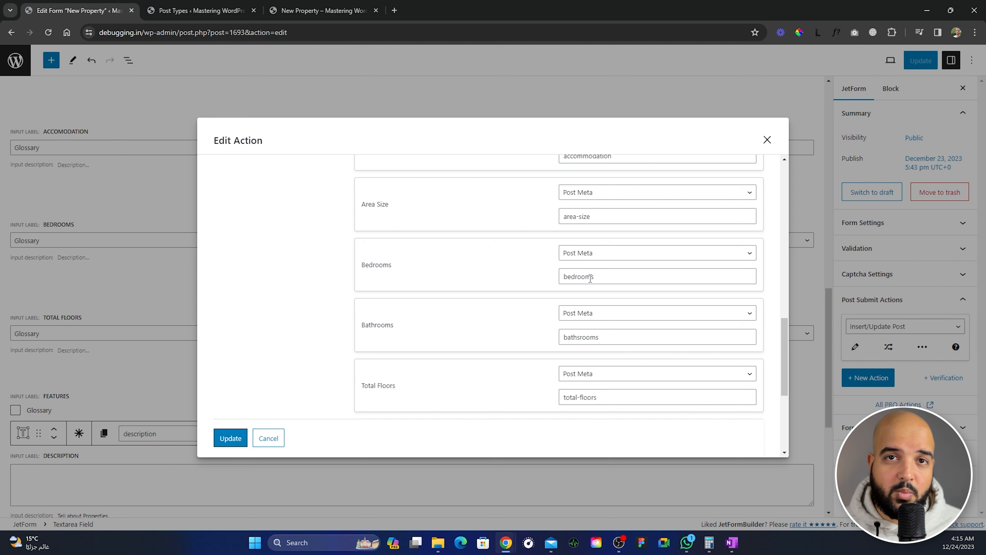
Look through the meta field names of the Properties post type in JetEngine to compare them with the mapped keys.
click(201, 12)
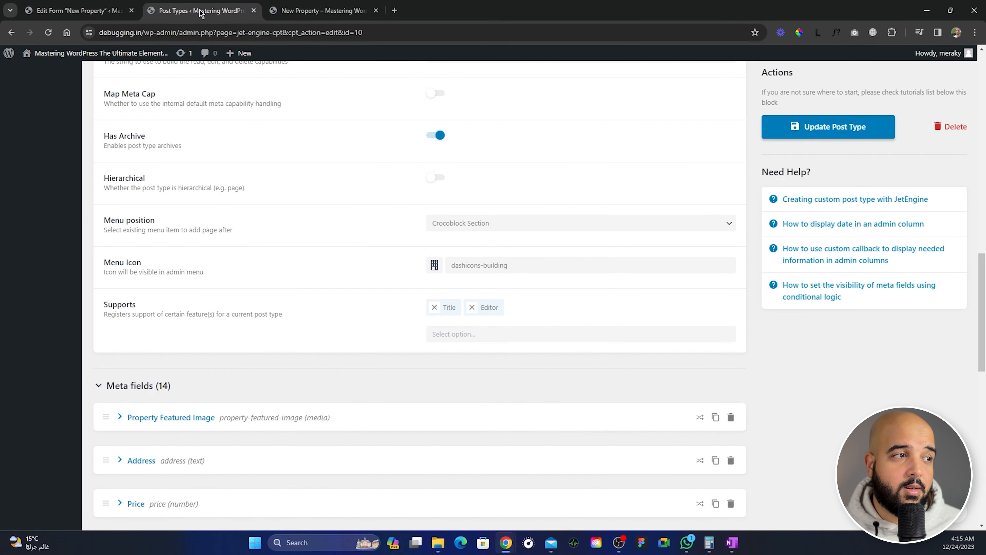
scroll(273, 307, down, 5)
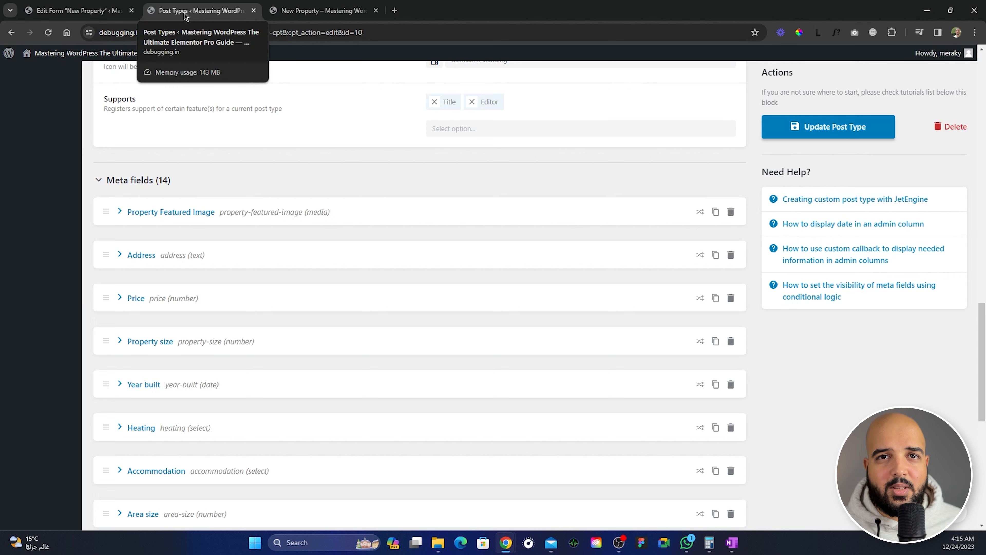
scroll(39, 288, up, 20)
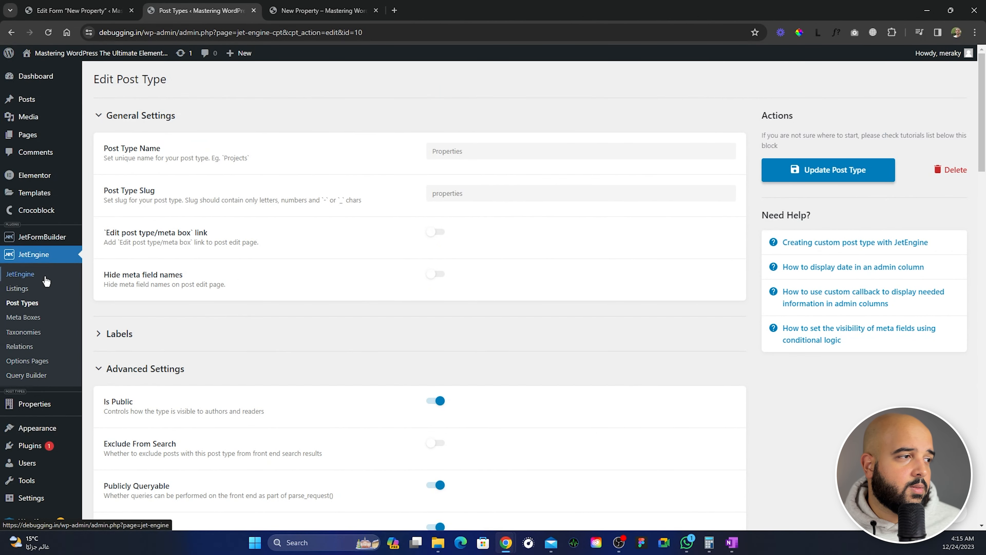
Open the Wilshire Victoria property for editing and examine its content and custom meta fields.
click(44, 396)
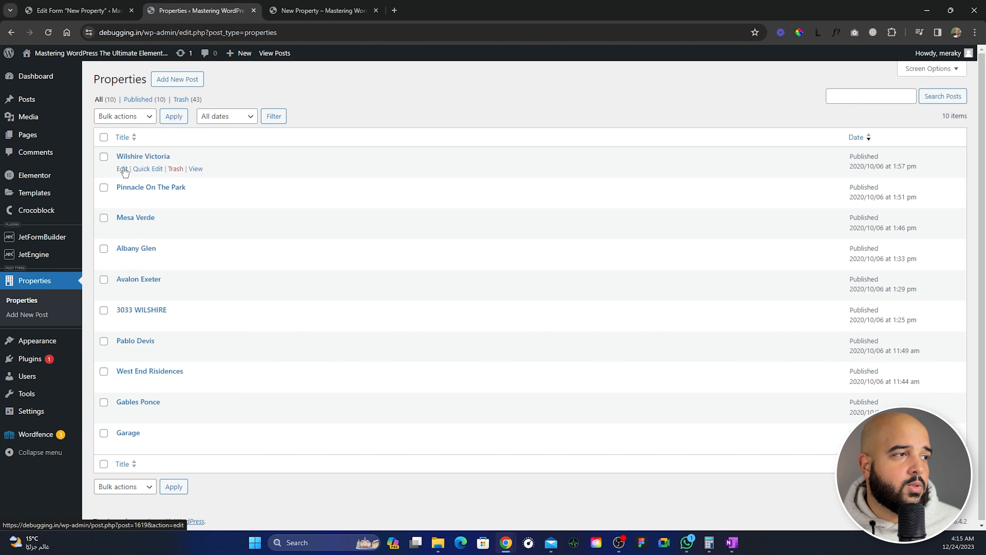
click(122, 166)
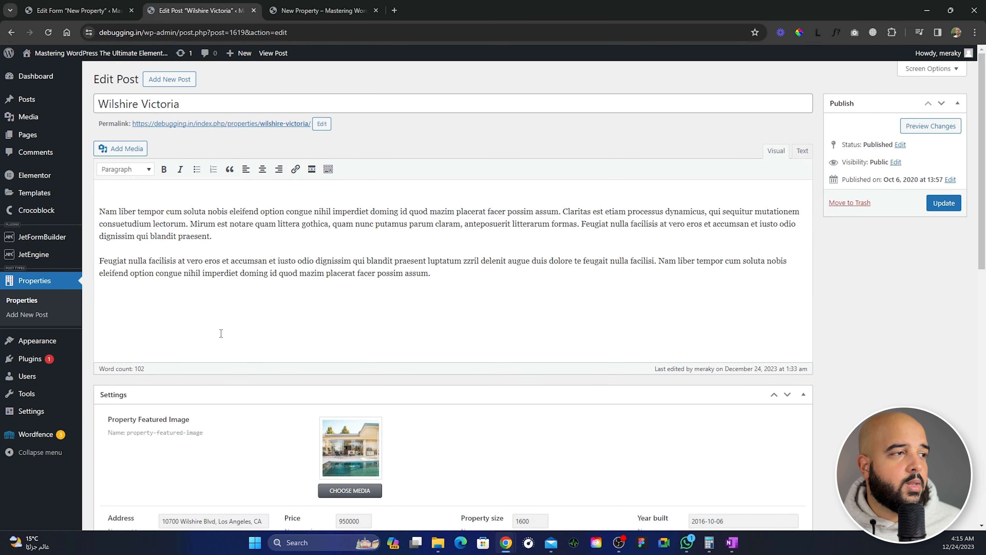
scroll(223, 338, down, 5)
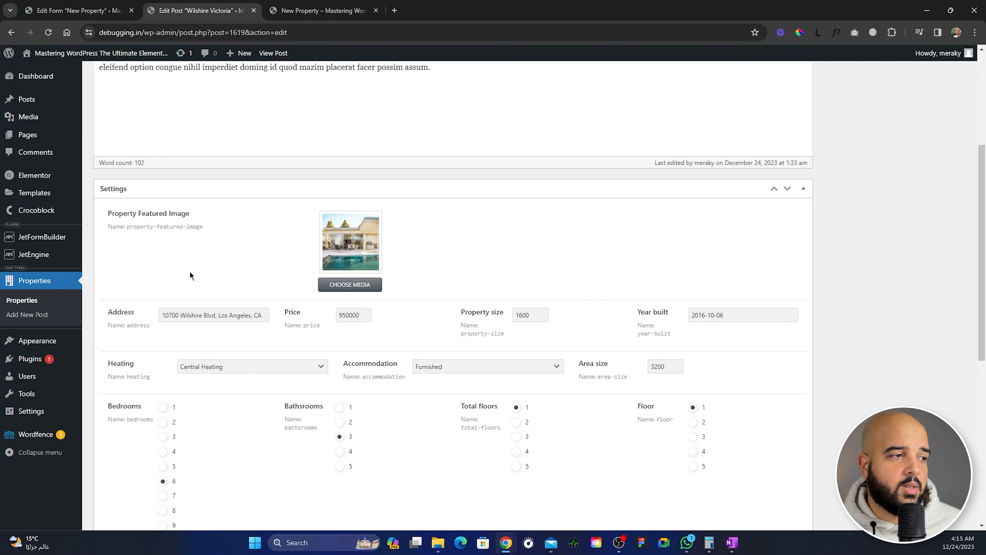
scroll(190, 272, down, 2)
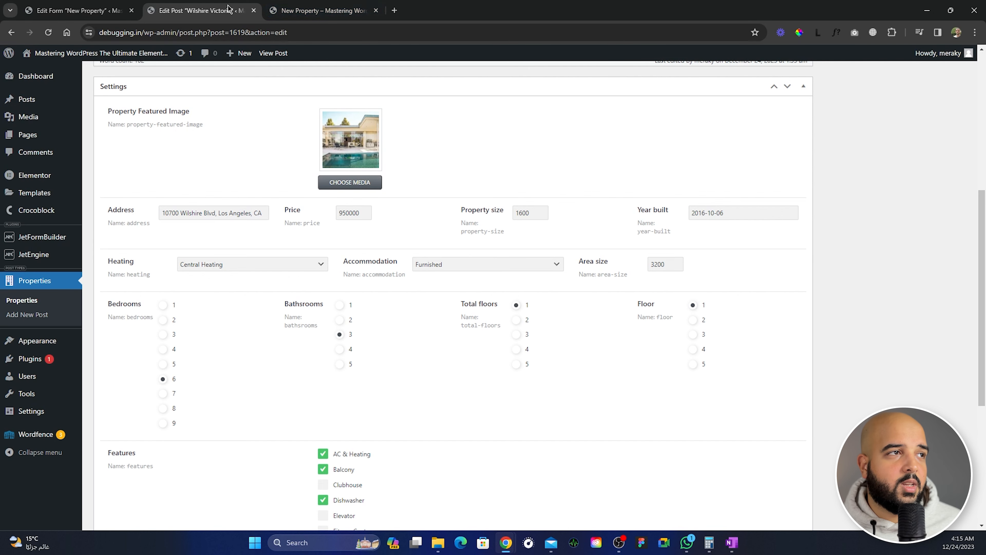
Return to the New Property form editor and recheck the action's mapped meta keys against the property's fields.
click(305, 11)
click(93, 11)
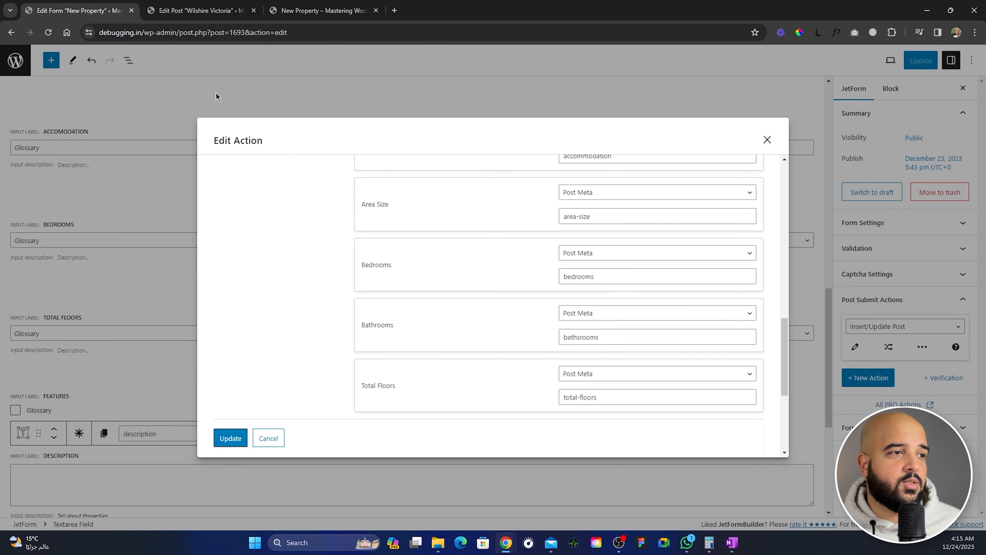
scroll(535, 294, down, 5)
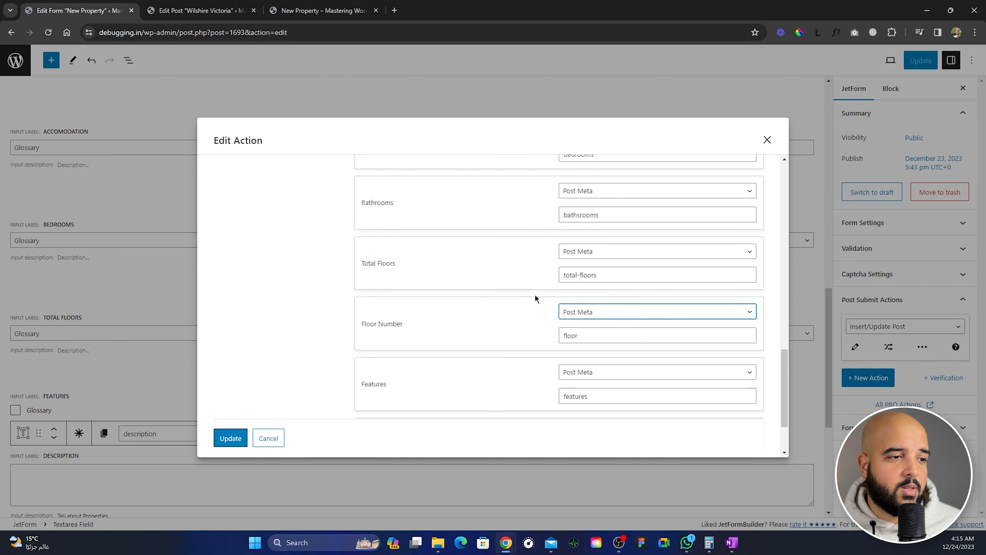
scroll(529, 316, up, 10)
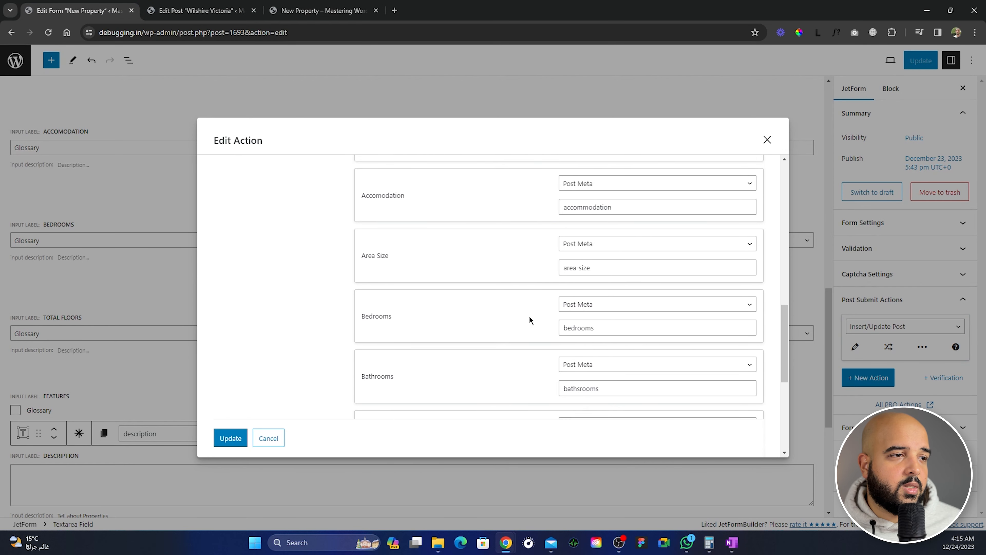
Recheck the mapped meta keys, save the Insert/Update Post action's settings and update the New Property form.
scroll(528, 324, up, 4)
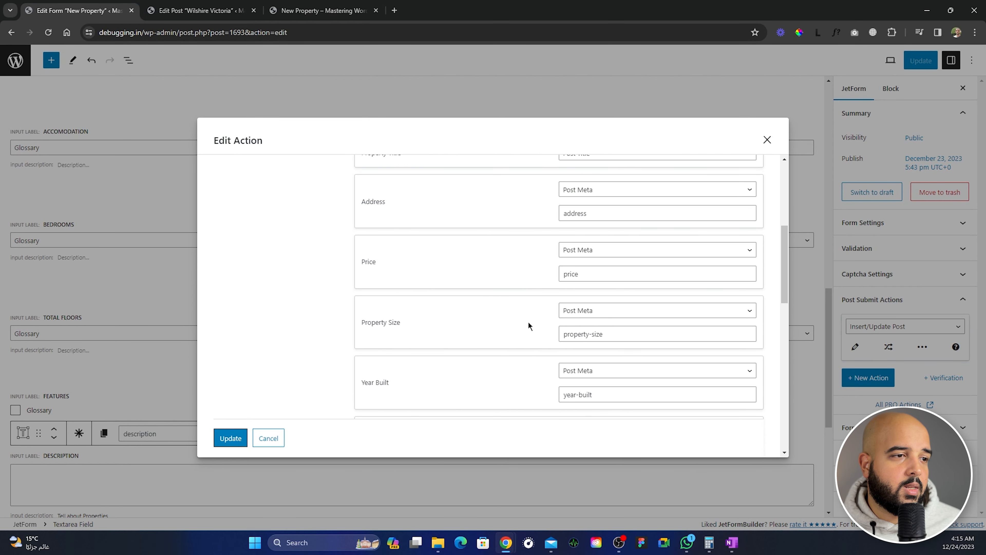
drag(591, 274, 556, 274)
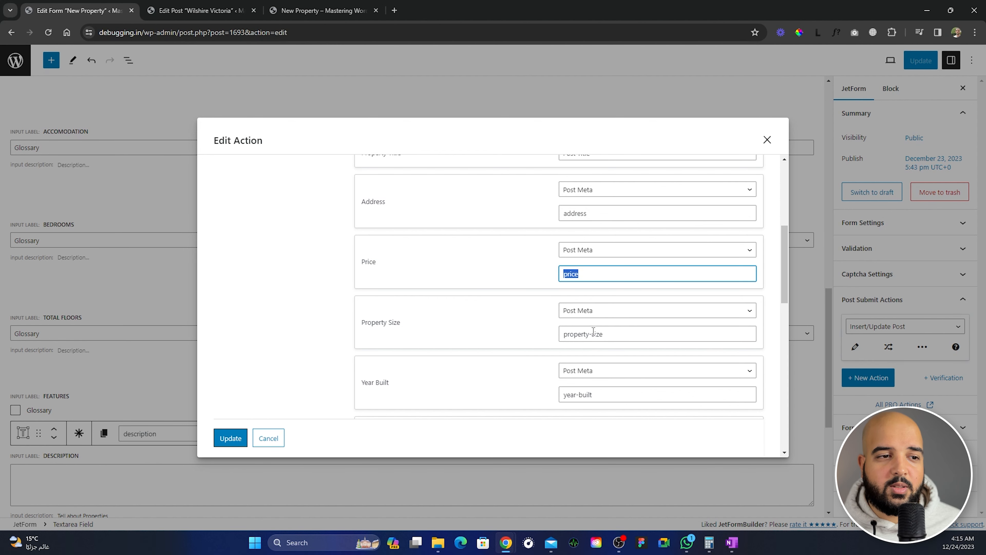
scroll(596, 350, down, 10)
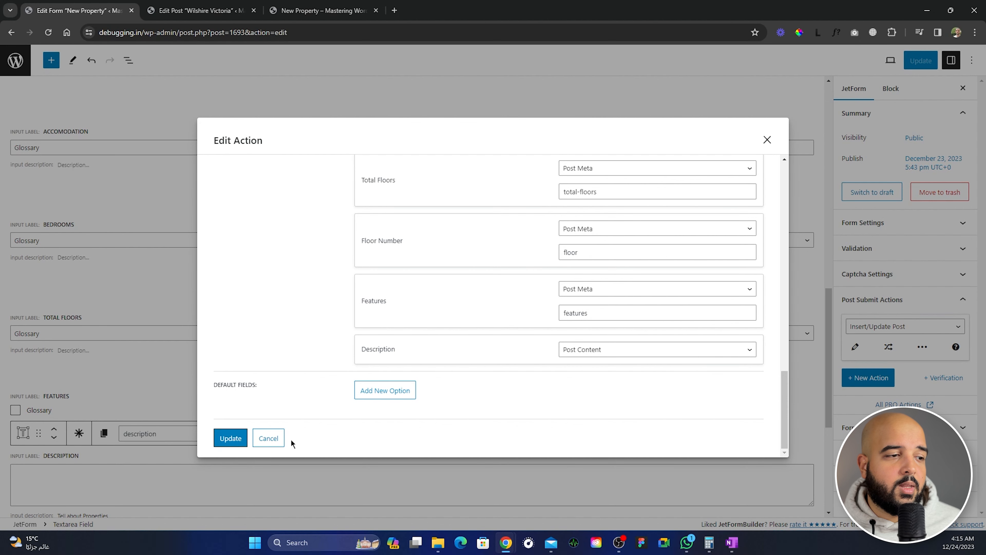
click(232, 440)
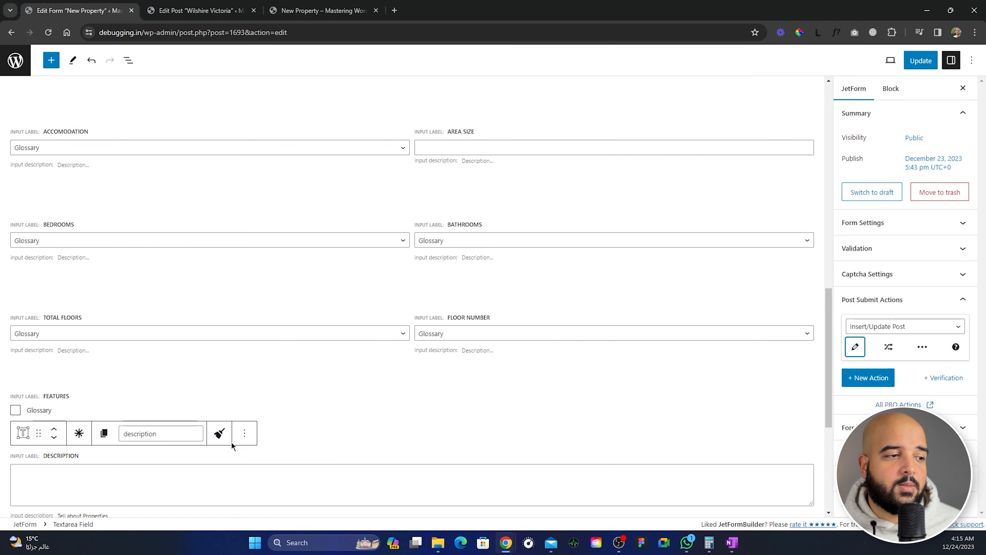
click(921, 63)
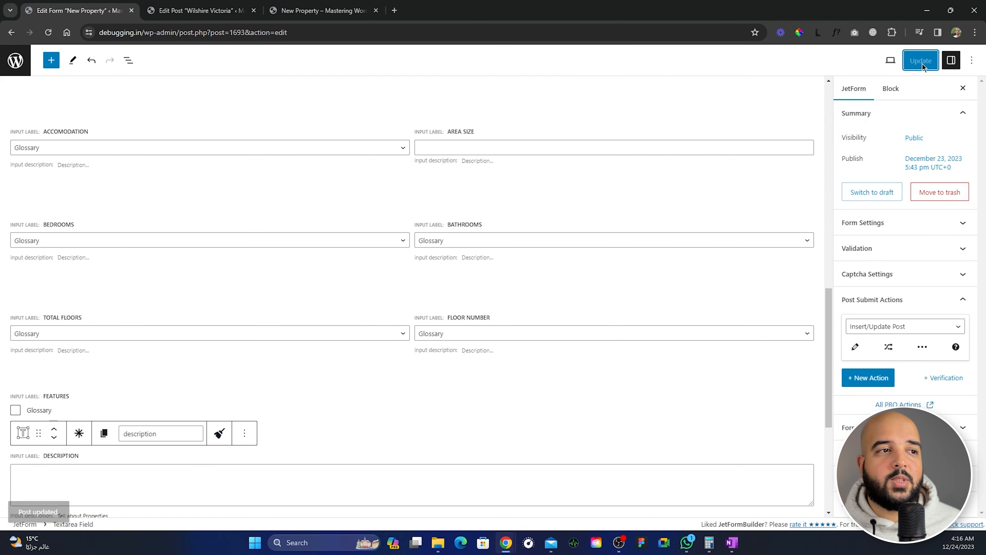
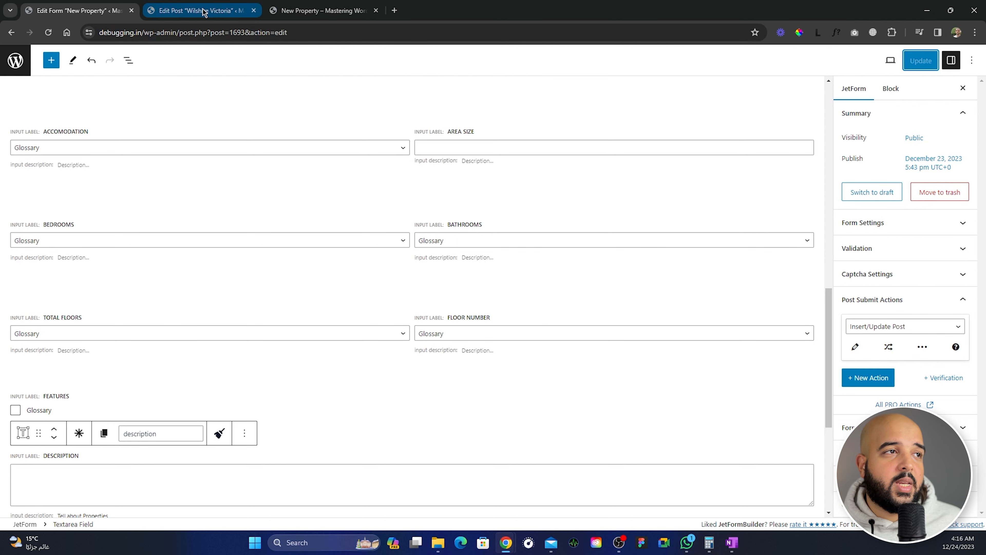
Open the front-end New Property page in the Elementor editor and view the settings of its JetForm widget.
click(327, 15)
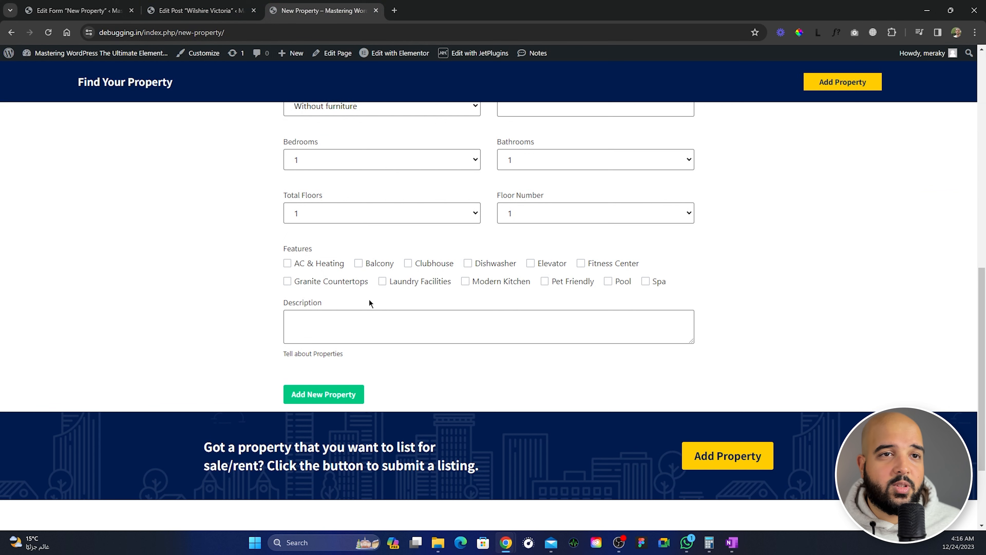
scroll(711, 296, up, 15)
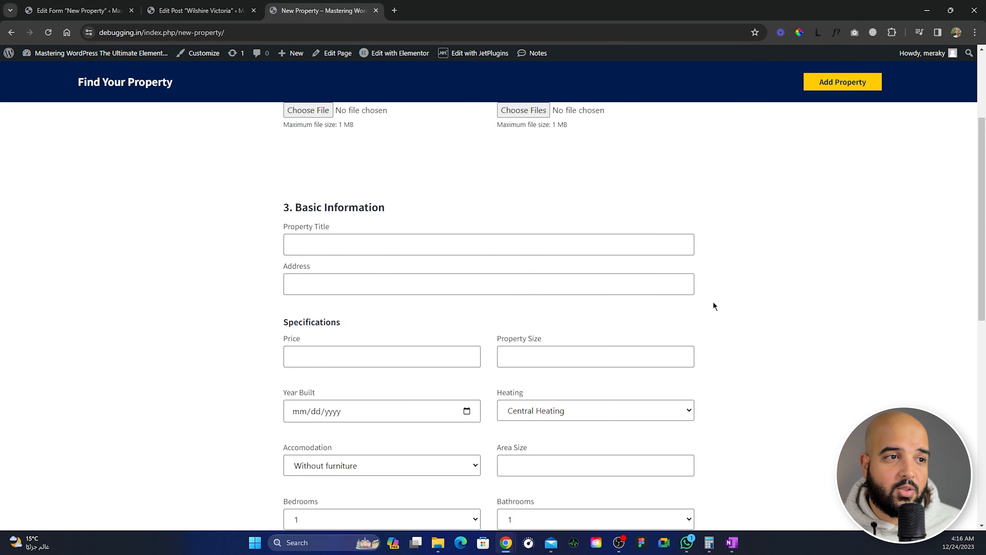
click(398, 58)
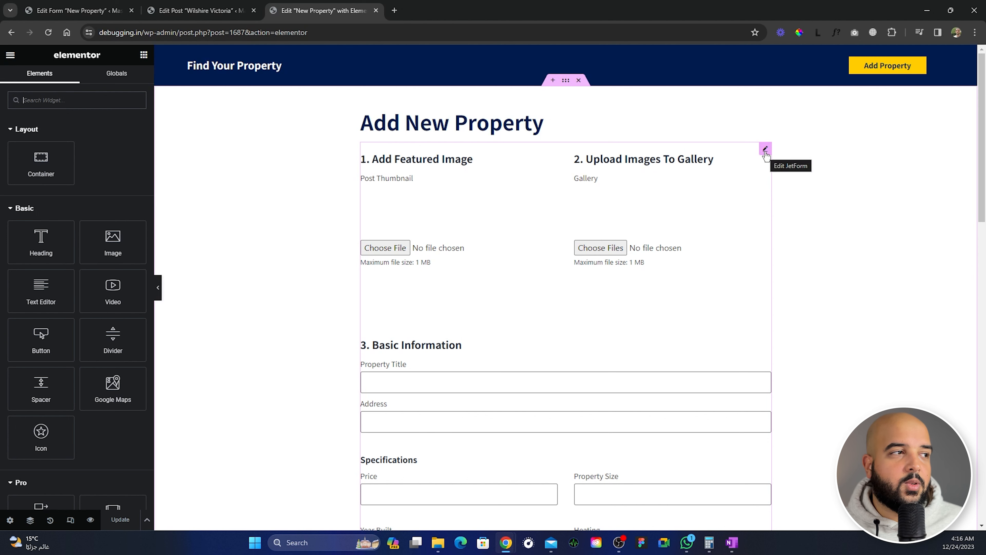
click(765, 150)
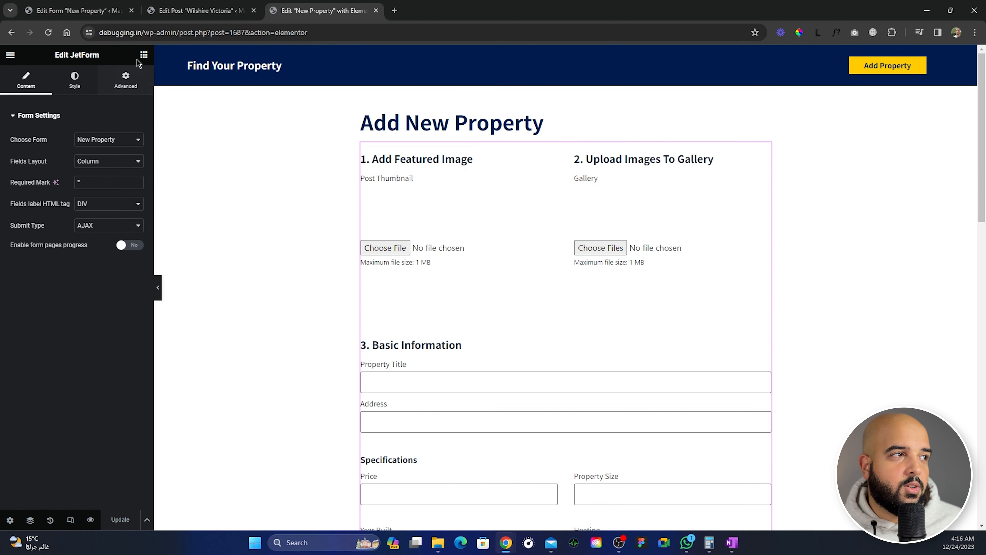
click(144, 55)
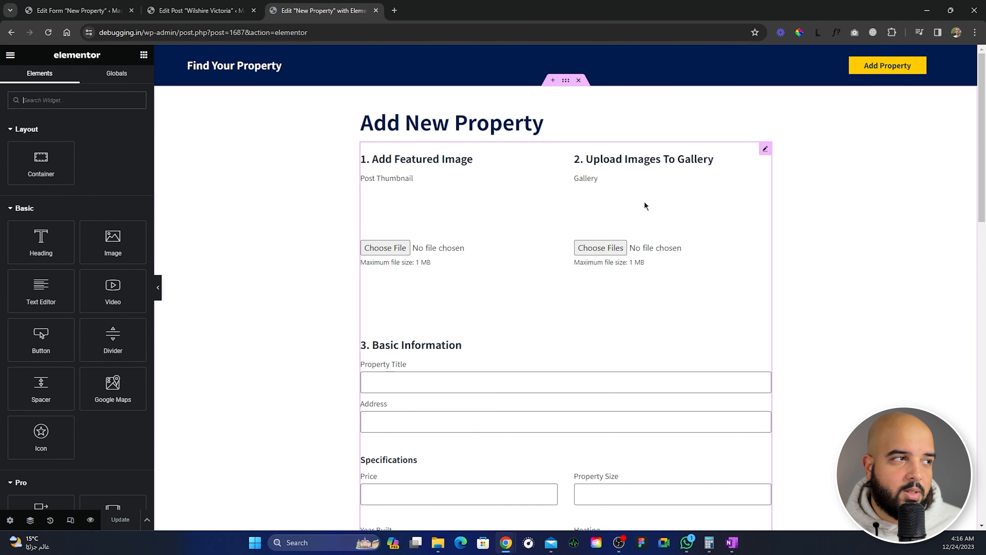
Add a single-column container below the existing form and place a JetForm widget in it.
scroll(643, 201, down, 15)
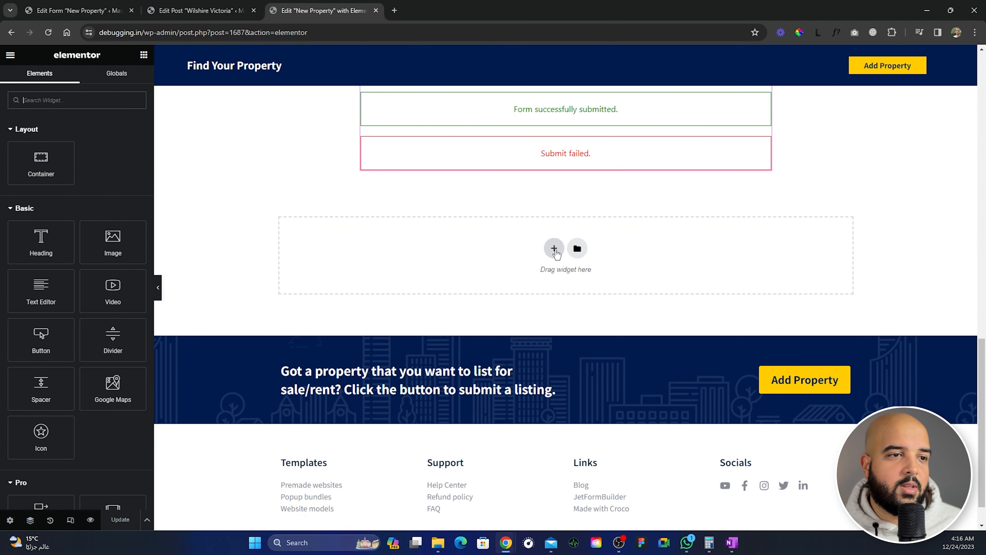
click(554, 250)
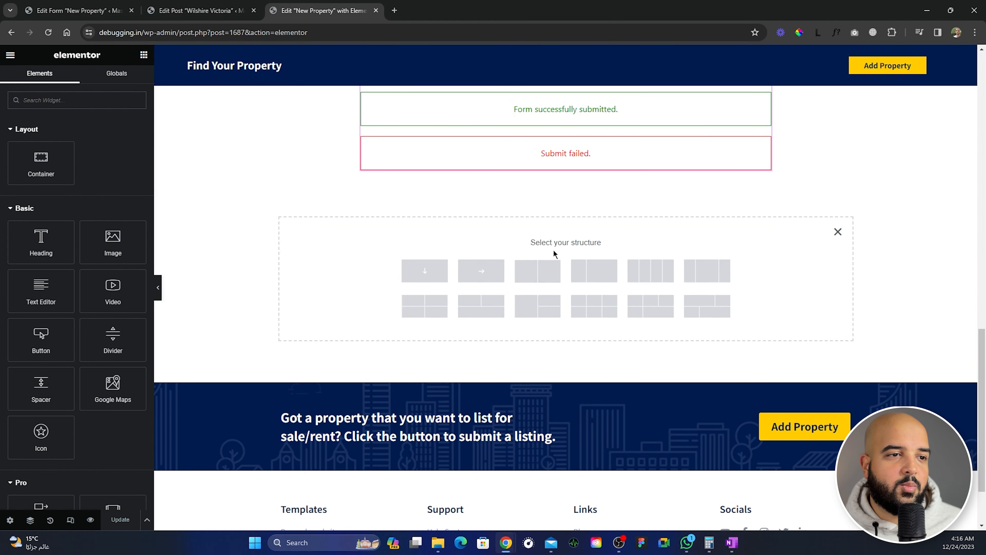
click(426, 274)
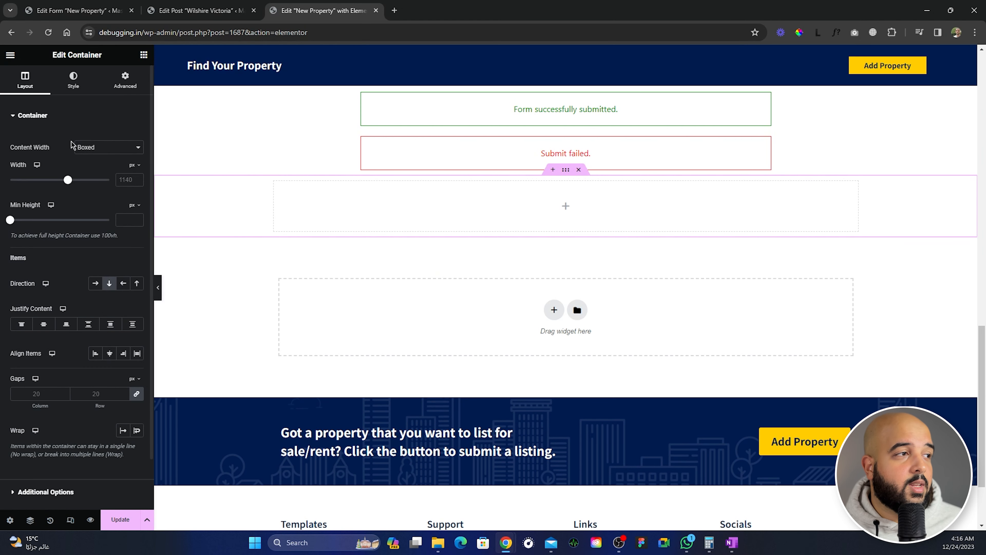
click(143, 55)
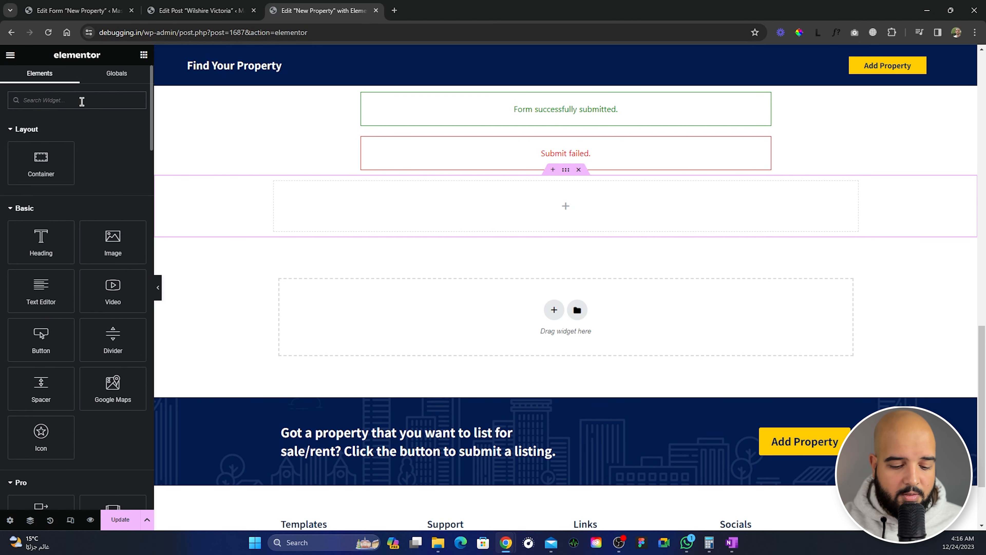
text(form)
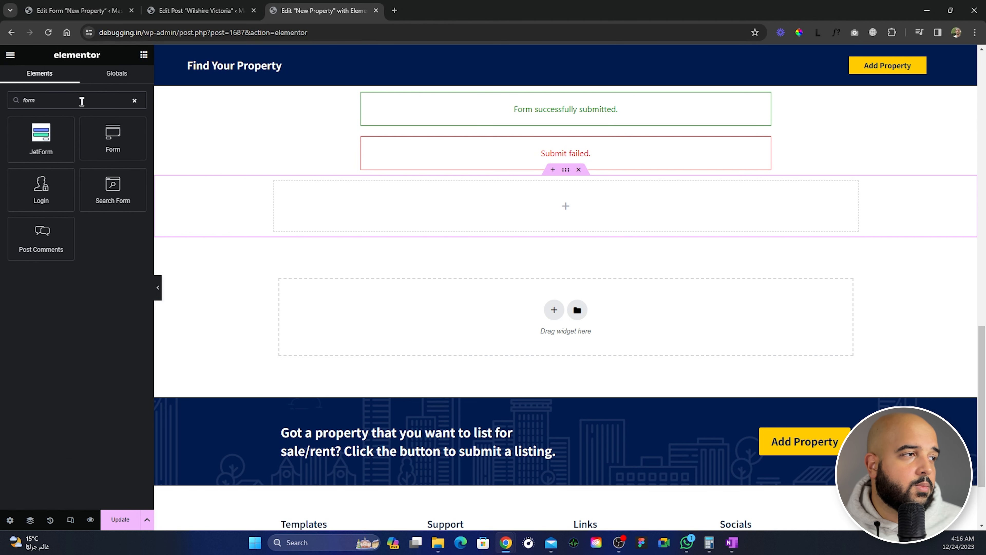
drag(41, 138, 384, 213)
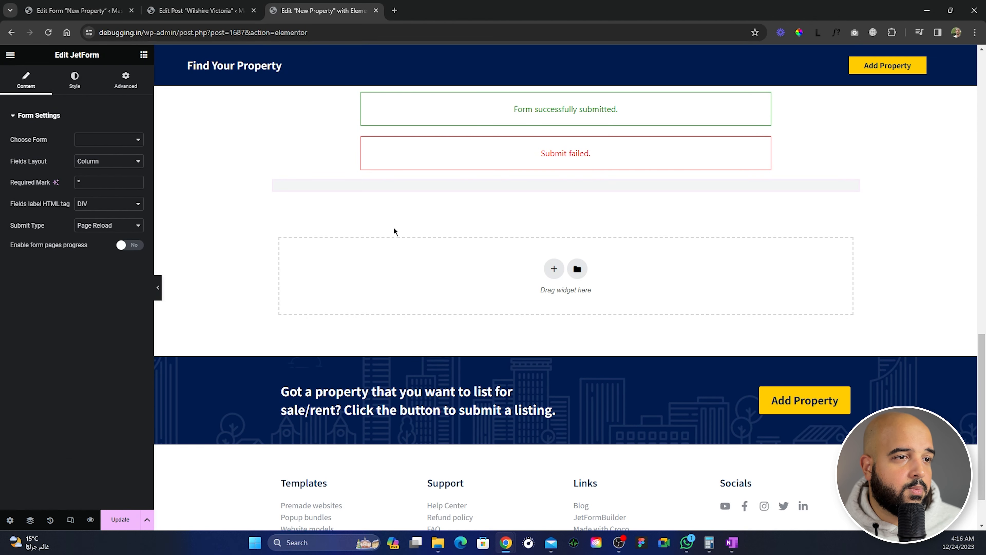
Choose New Property as the form displayed by the added JetForm widget and look over its fields.
click(106, 140)
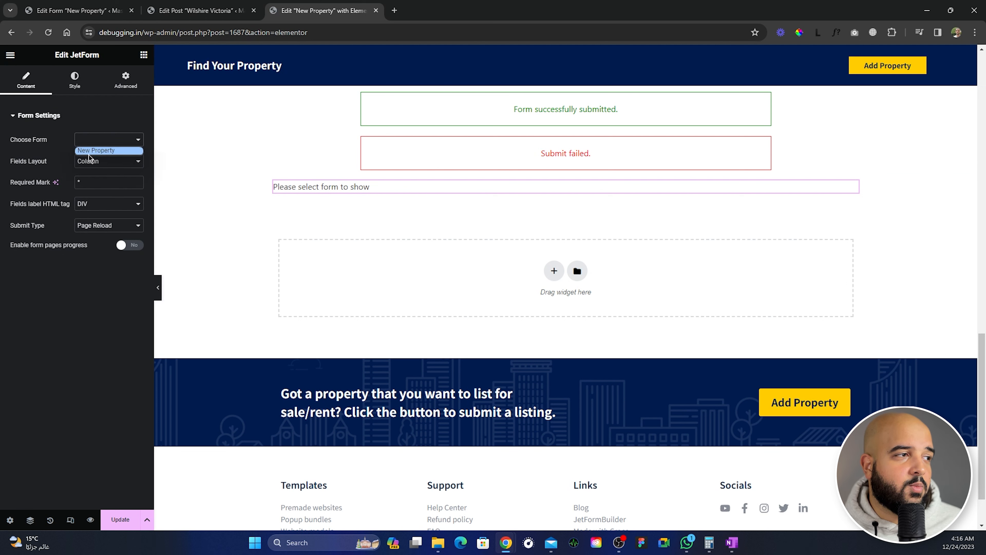
click(100, 151)
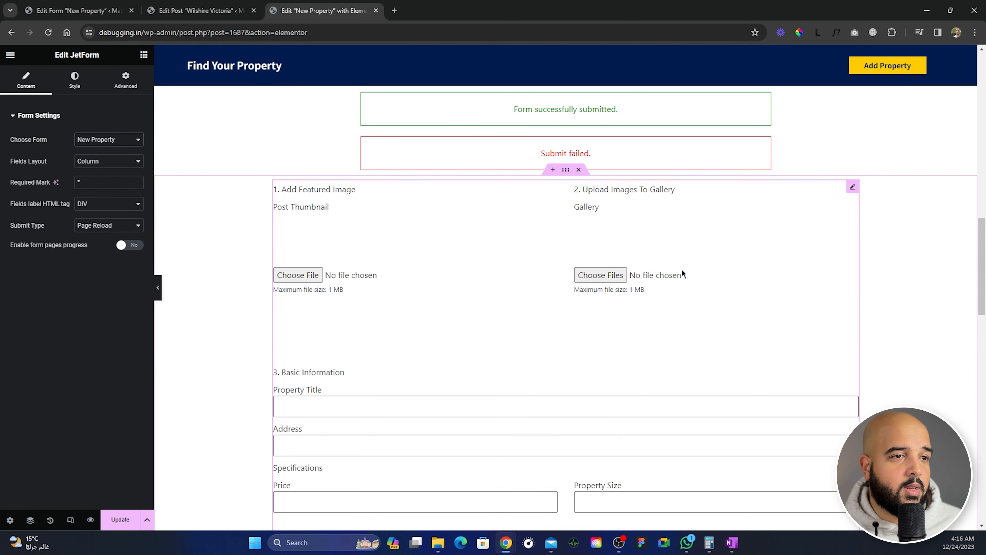
scroll(656, 313, down, 4)
scroll(627, 370, up, 6)
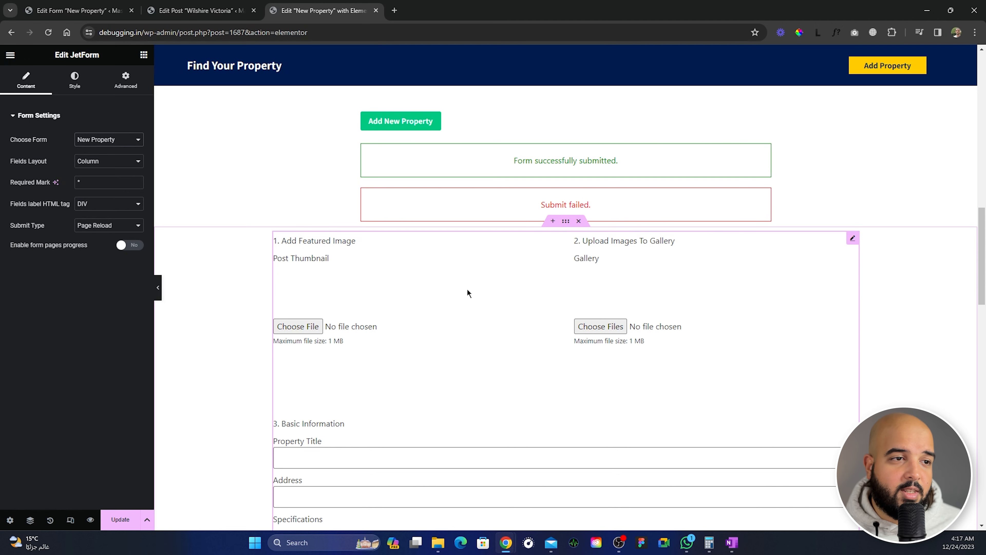
scroll(464, 303, down, 1)
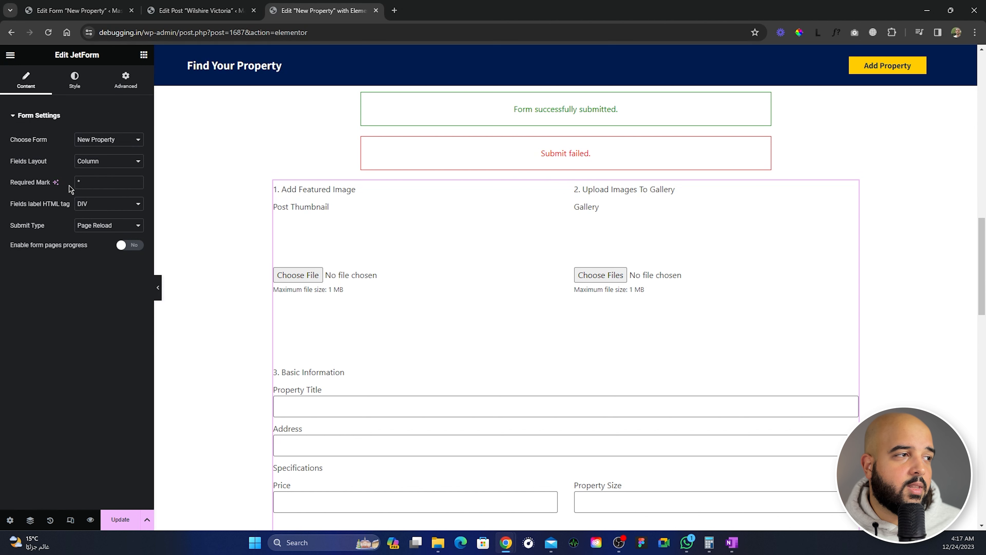
Apply the global H4 font to the heading labels of the added JetForm widget.
click(75, 80)
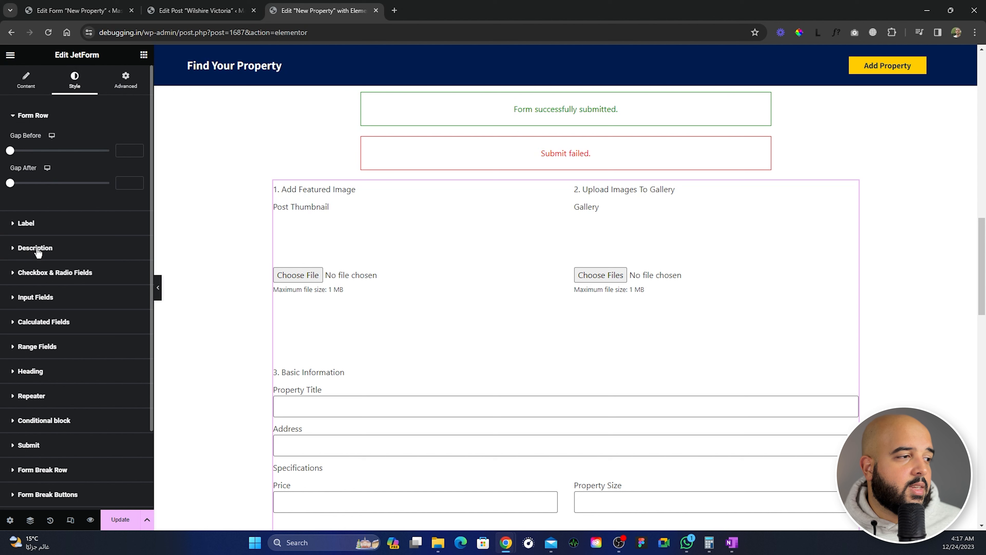
click(14, 372)
scroll(58, 309, down, 3)
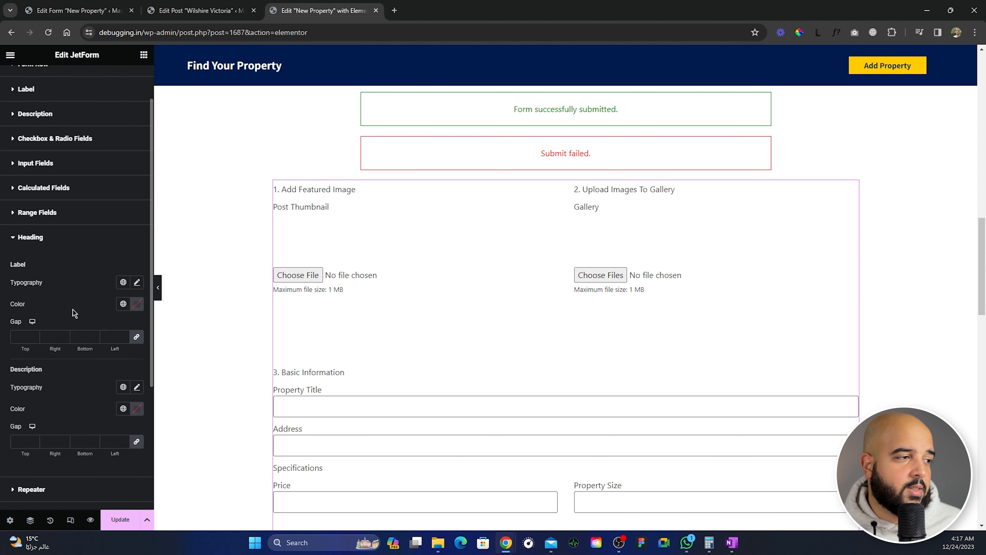
click(123, 233)
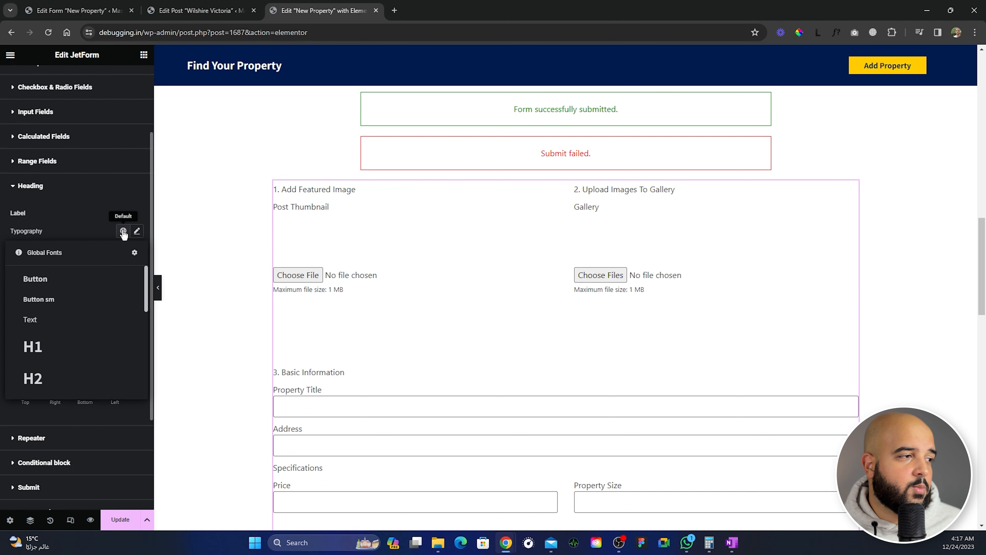
scroll(81, 327, down, 3)
scroll(78, 318, up, 2)
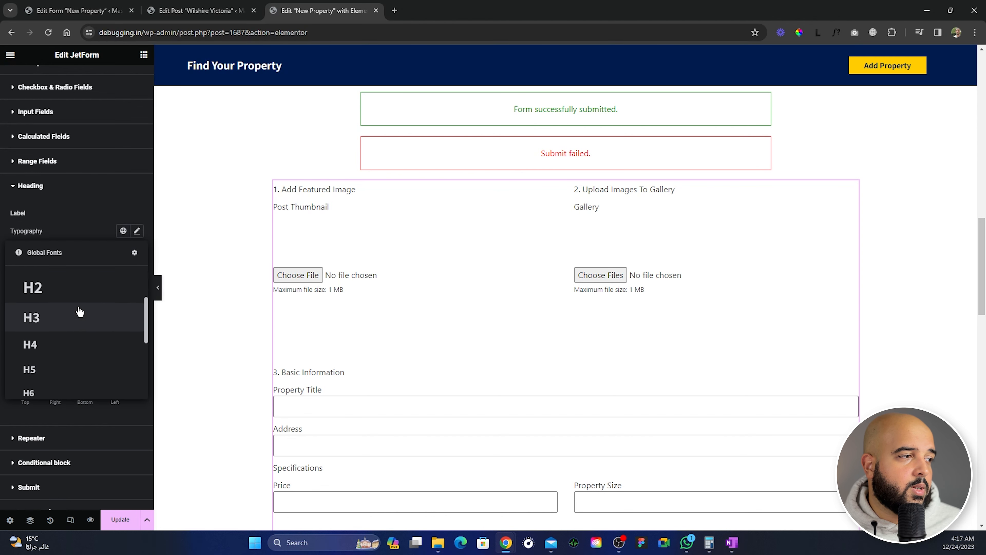
click(62, 355)
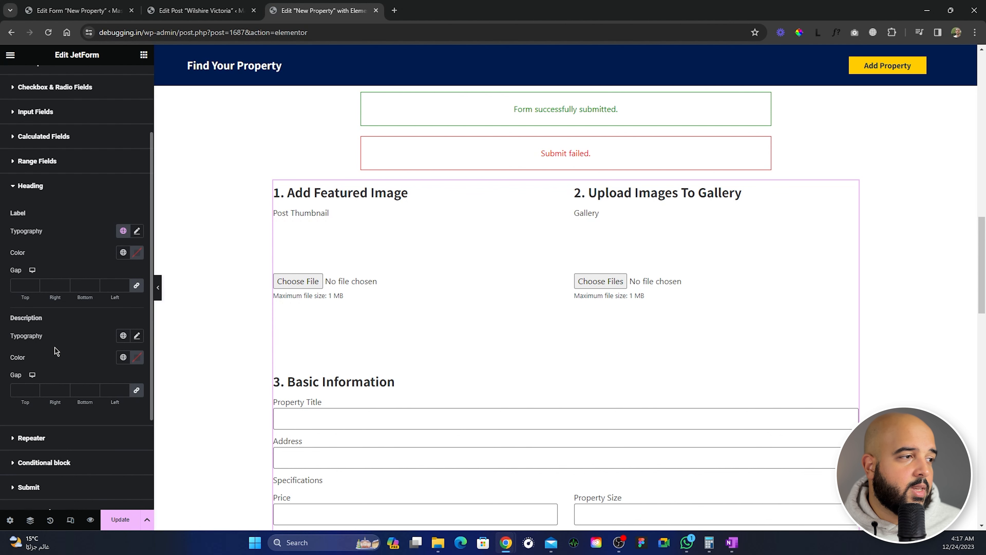
Try the global Primary color on the added form's heading labels, and settle on the global Secondary color.
click(123, 252)
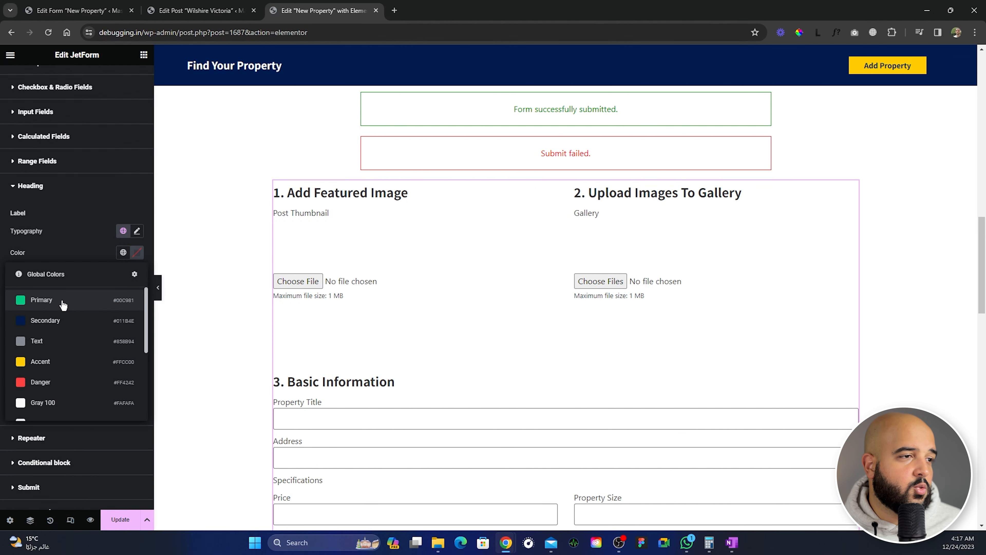
click(63, 304)
click(123, 256)
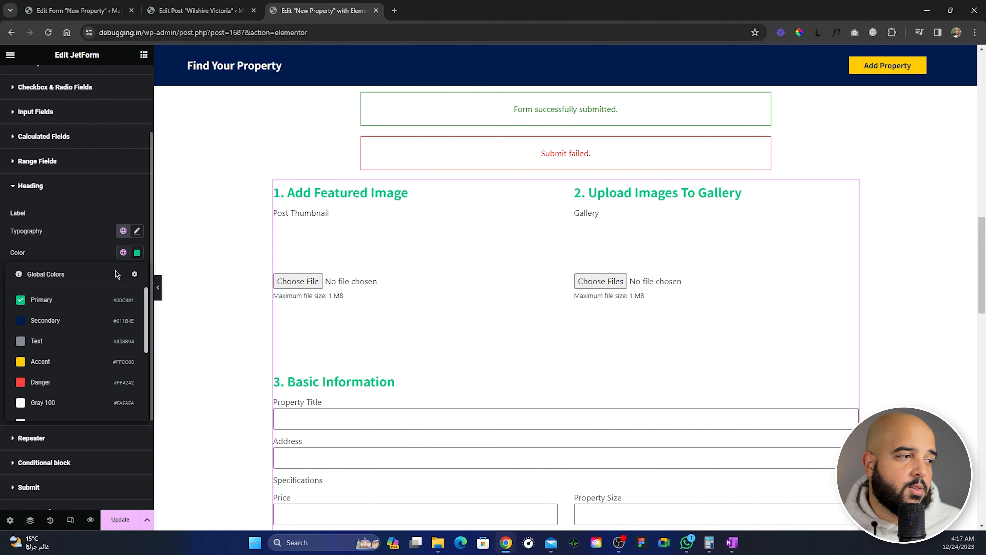
click(62, 325)
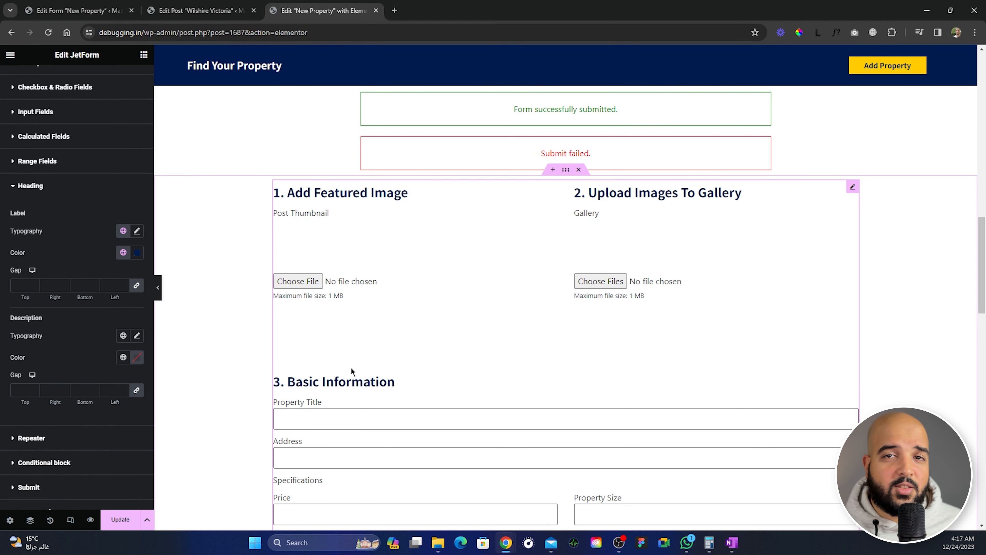
Delete the added container with the duplicate form and update the New Property page.
click(76, 10)
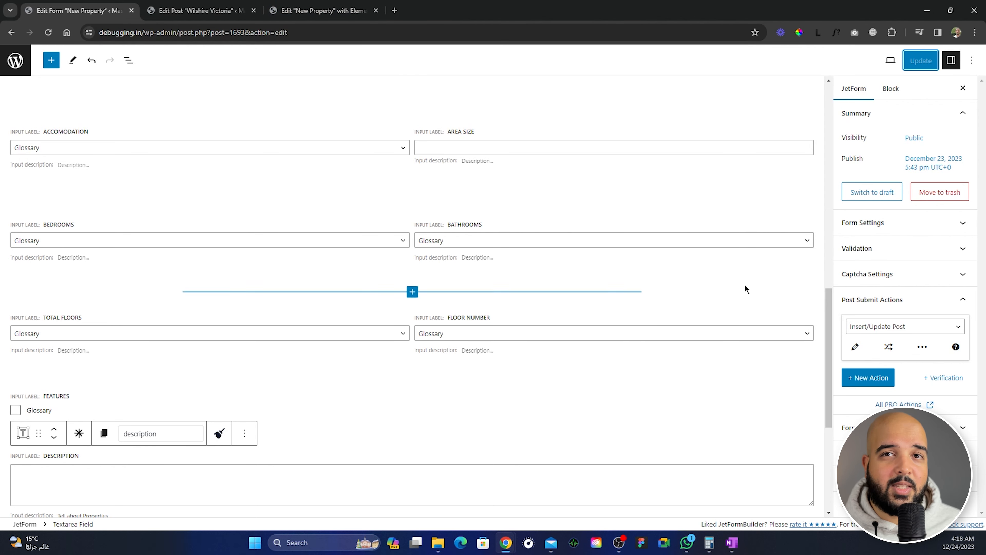
click(322, 11)
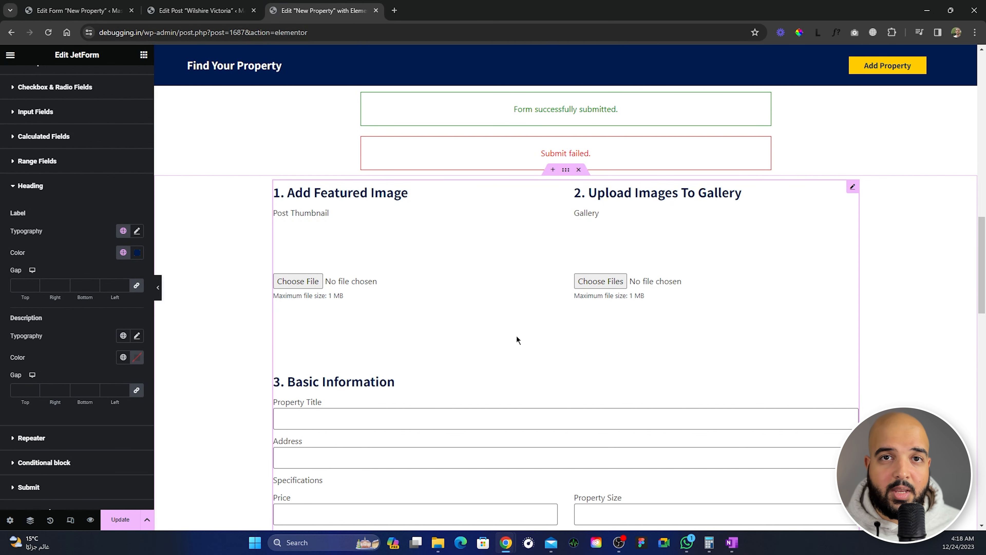
click(579, 171)
scroll(650, 352, up, 7)
scroll(650, 353, up, 10)
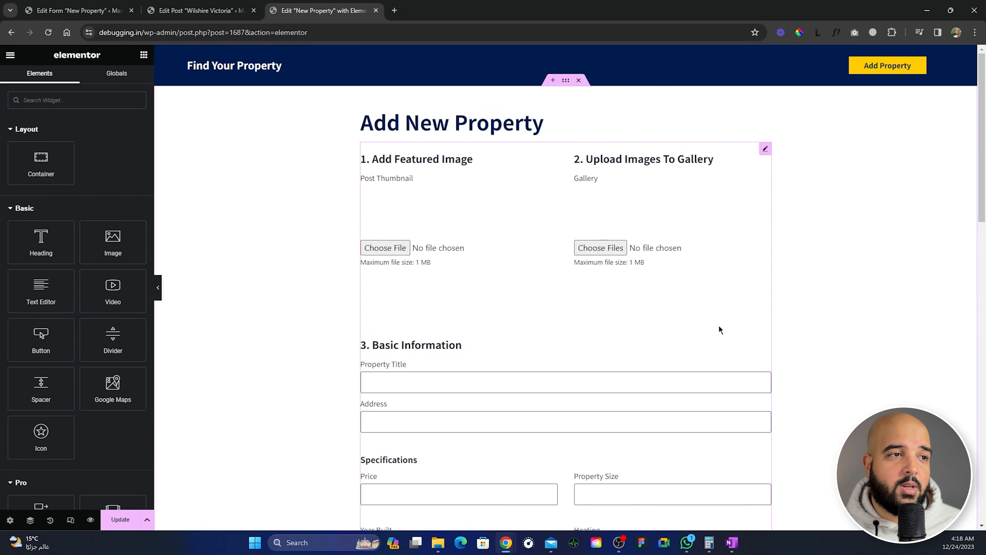
click(120, 520)
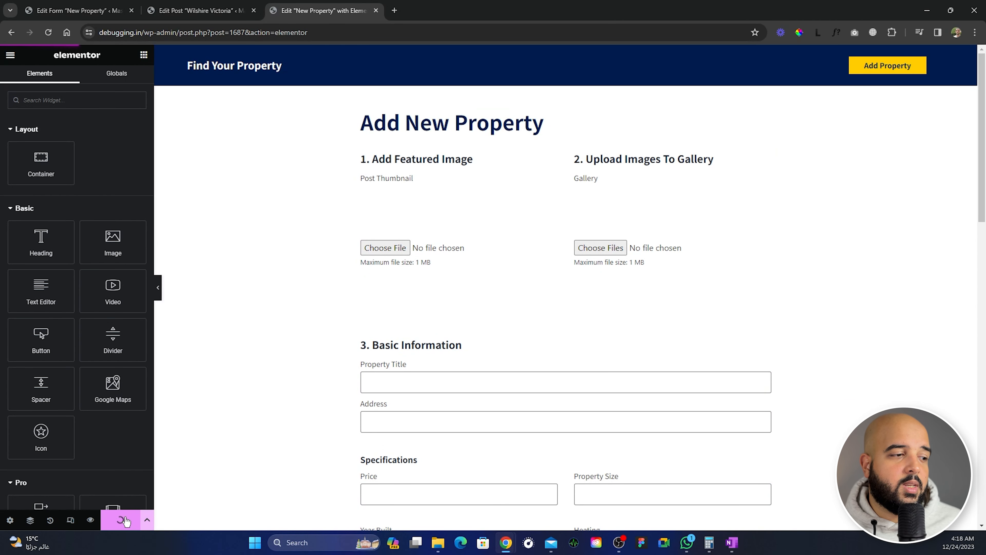
Open the live site in a new browser tab from the Wilshire Victoria edit page and view the Add New Property page.
click(199, 11)
middle_click(78, 53)
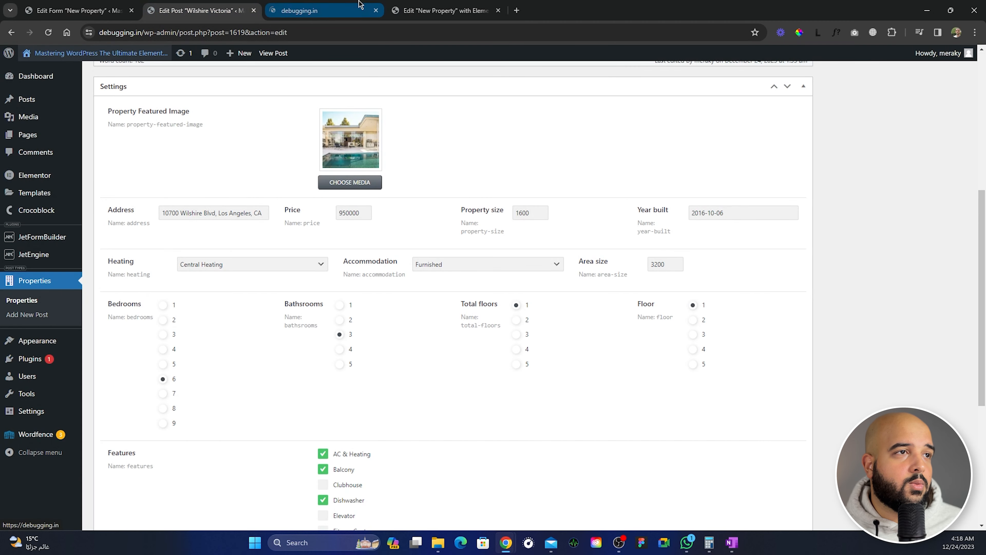
drag(360, 4, 483, 10)
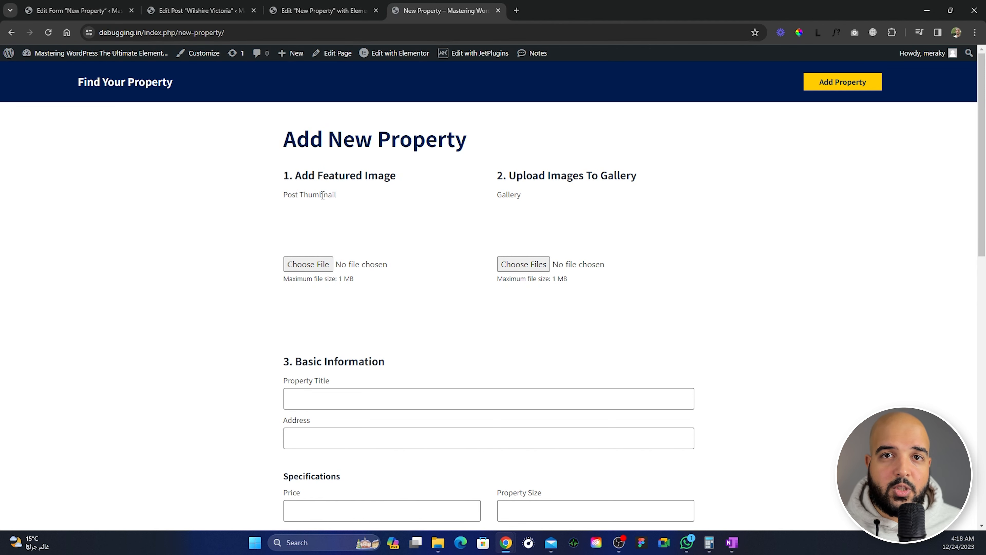
Choose duplex-01.jpg from the Downloads folder as the property's featured image.
click(306, 264)
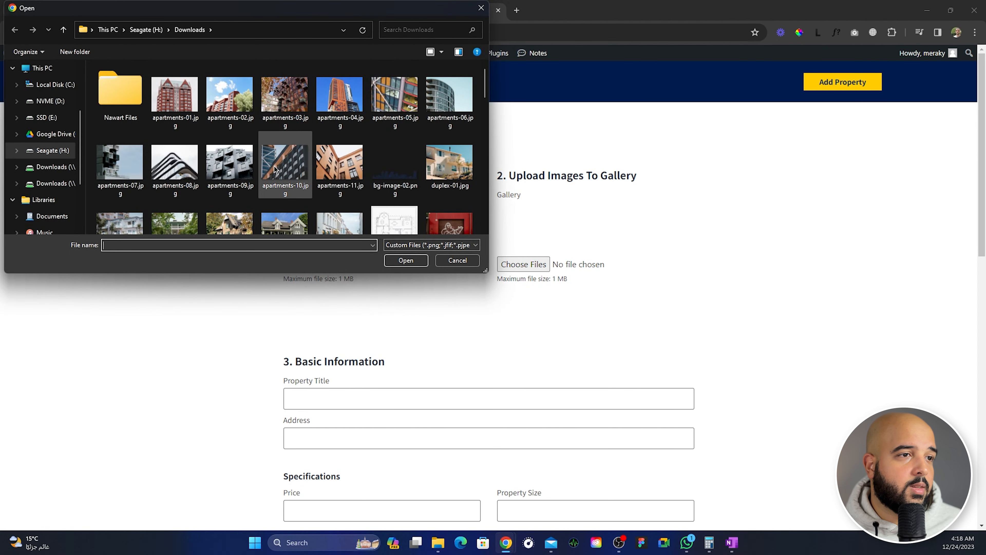
click(443, 160)
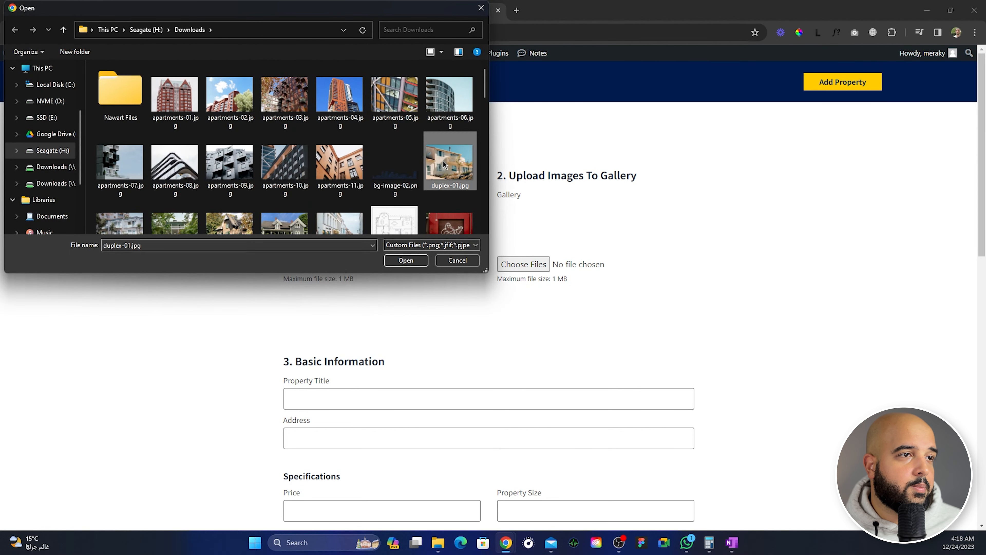
click(406, 260)
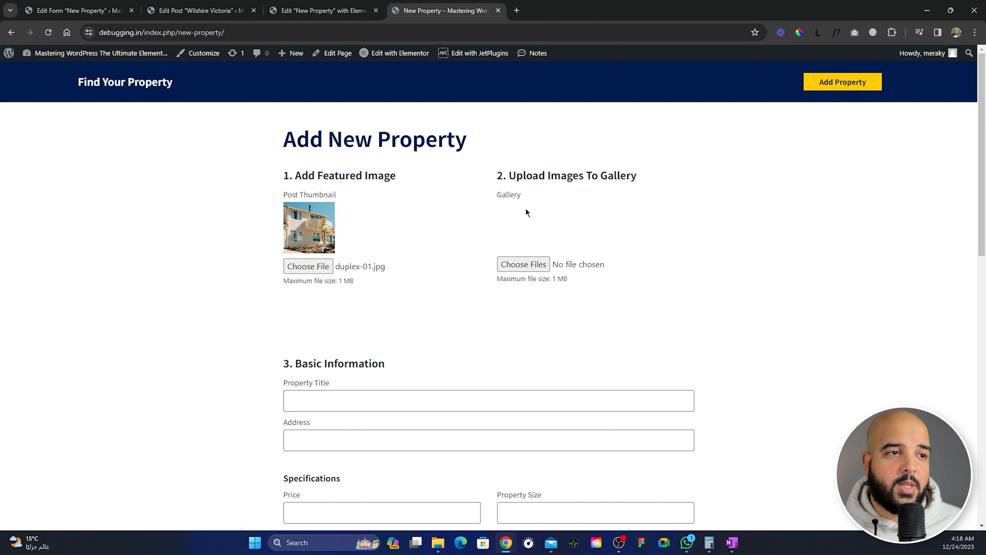
Add six images to the property gallery: single-apartament-06.jpg and single-duplex-01.jpg through single-duplex-05.jpg.
click(522, 264)
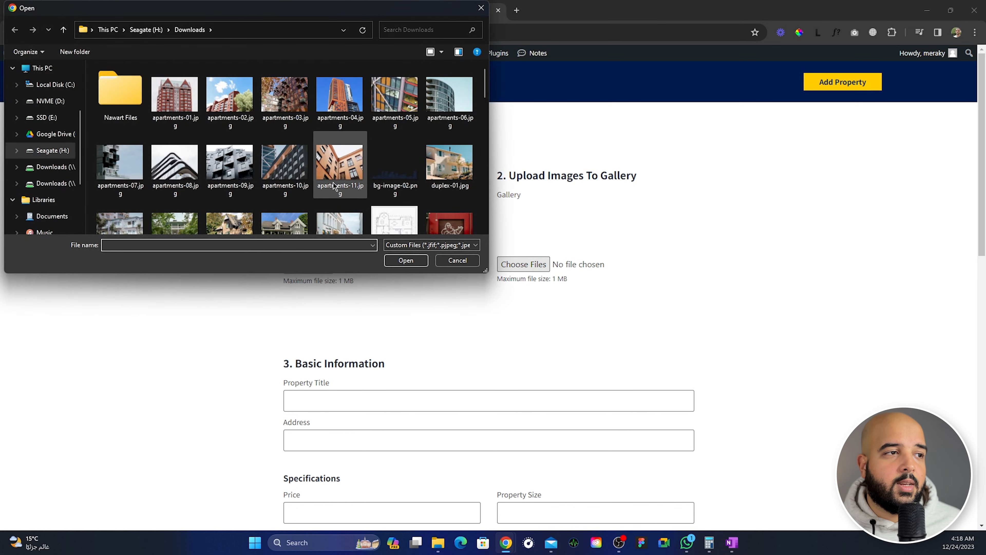
scroll(295, 171, down, 5)
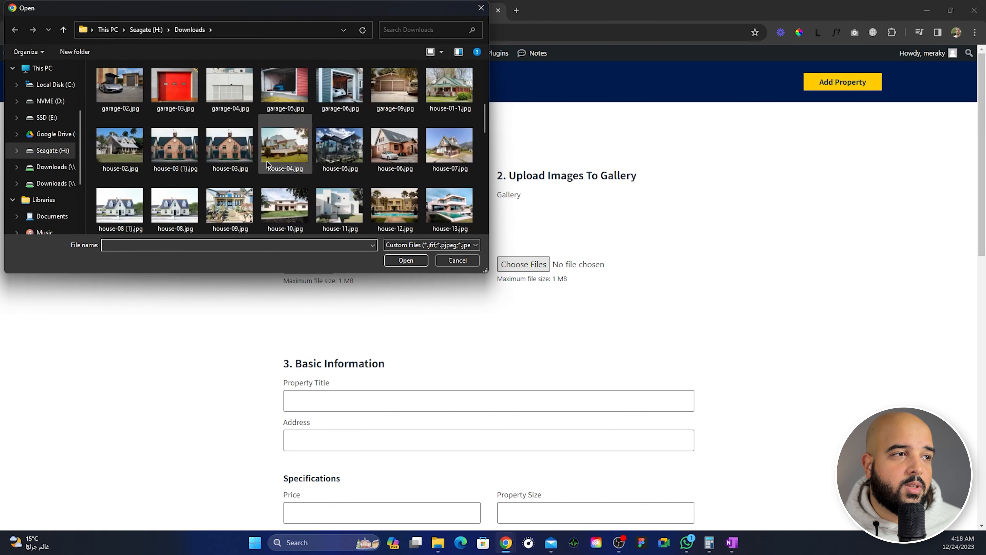
scroll(266, 163, down, 8)
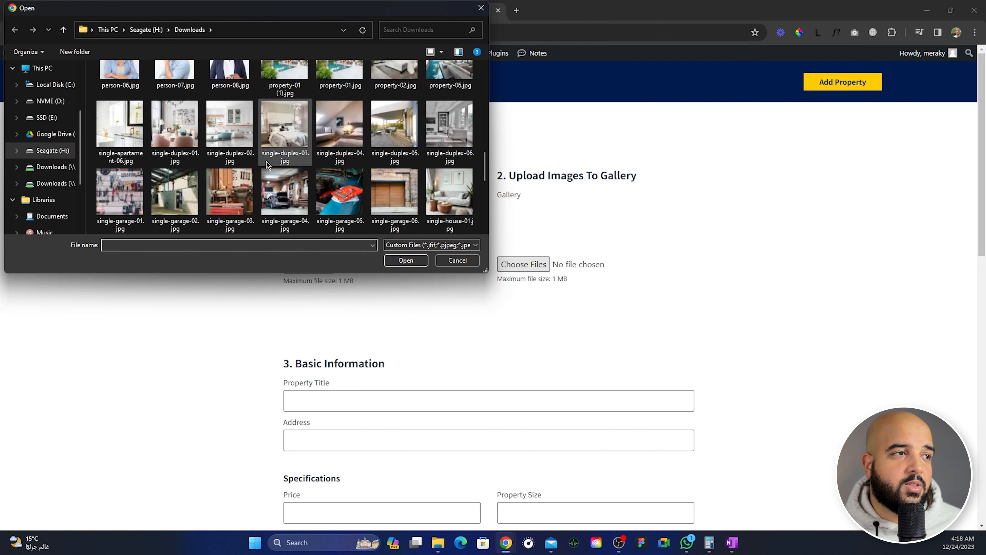
click(125, 142)
ctrl+click(175, 132)
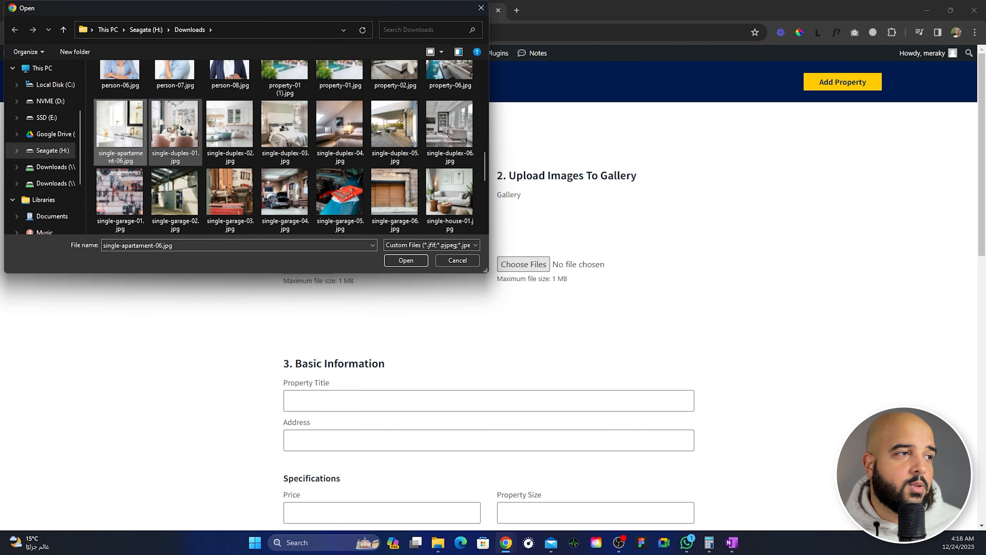
ctrl+click(235, 134)
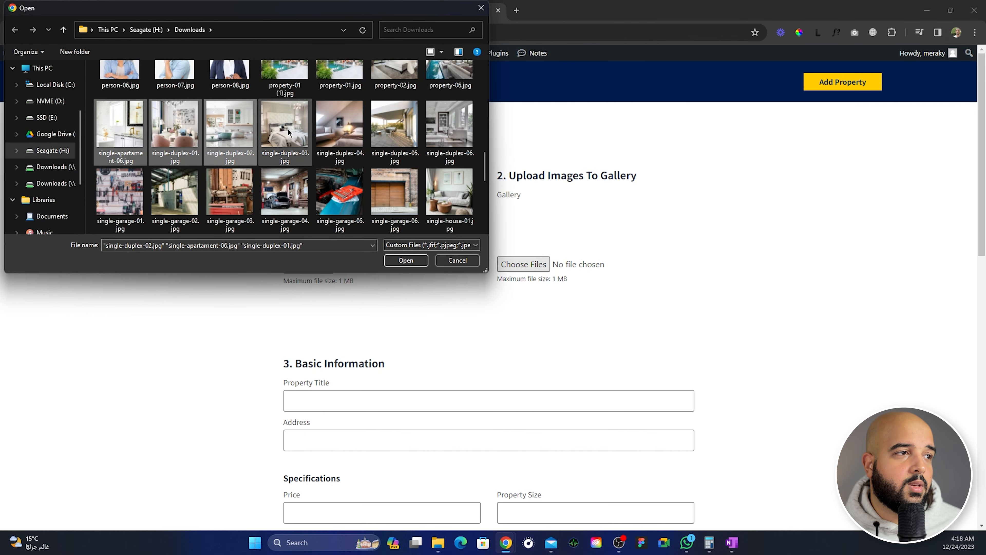
ctrl+click(396, 133)
click(406, 260)
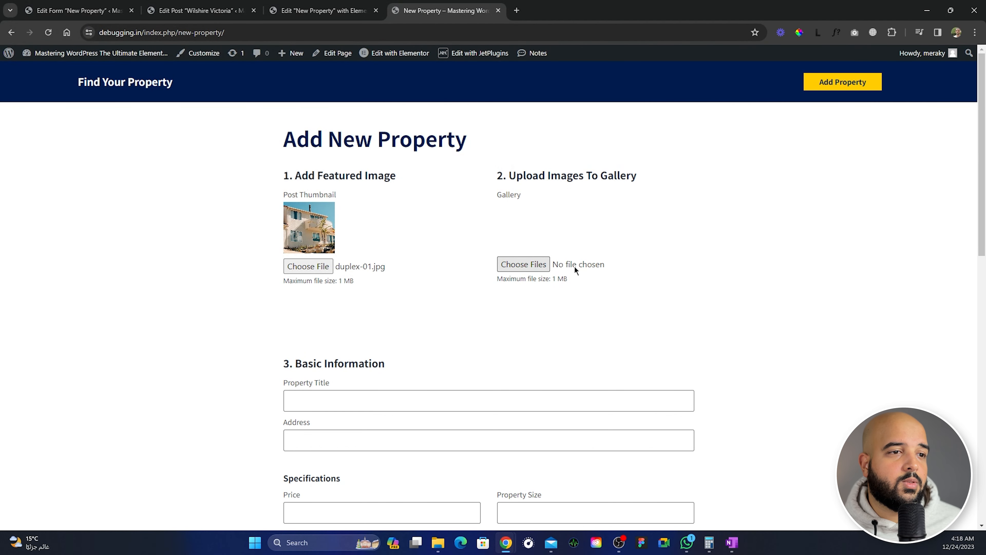
scroll(566, 286, down, 1)
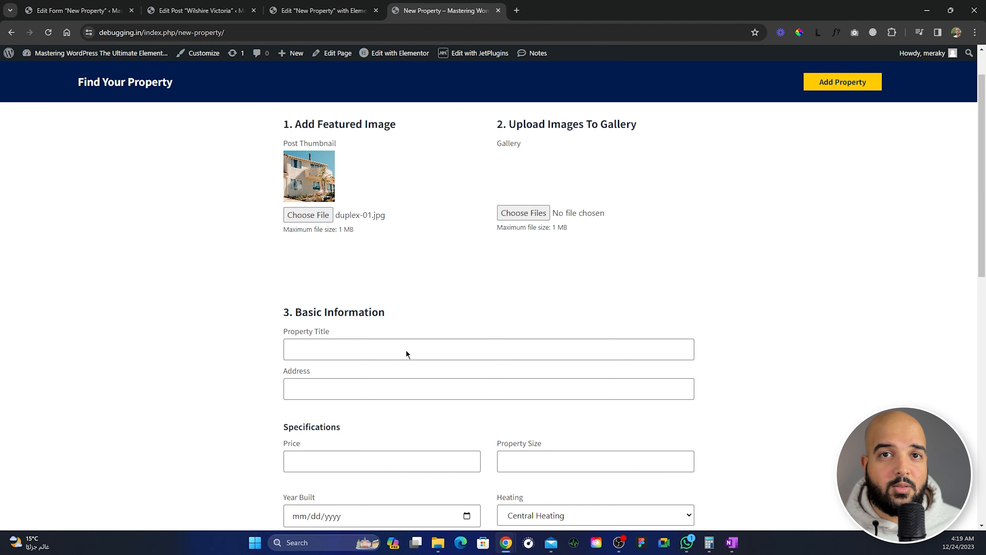
mouse_move(535, 226)
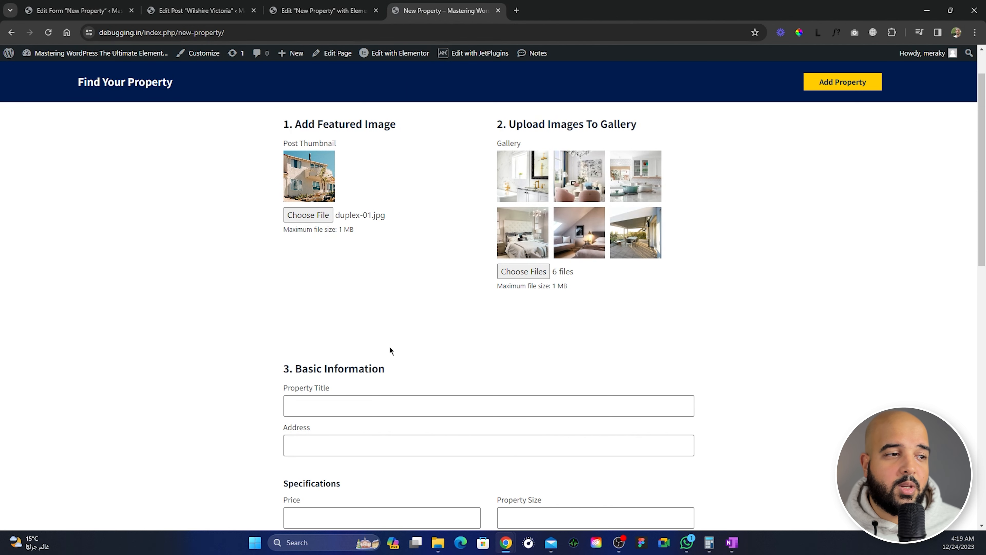
Fill in the property title as "my property 1" and enter the property's street address from the saved suggestions.
scroll(357, 270, down, 3)
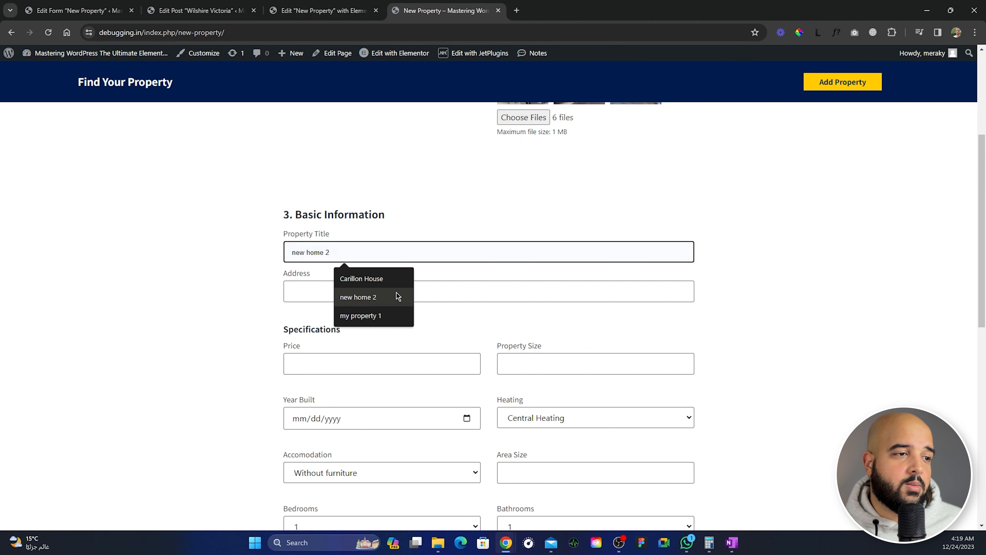
click(374, 315)
scroll(397, 233, down, 1)
click(397, 233)
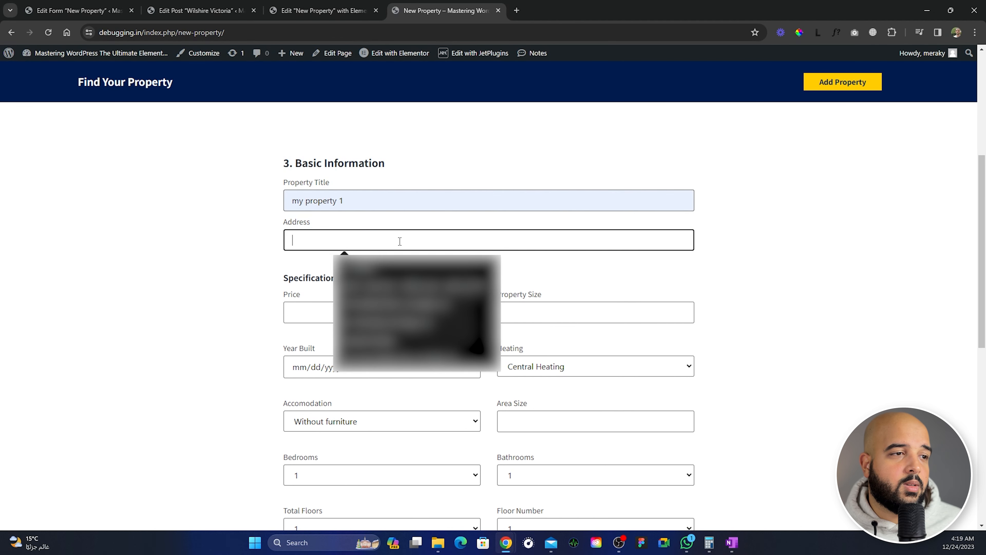
click(388, 326)
Set the property's price to 123000 and its property size to 350 in the specifications.
scroll(367, 272, down, 2)
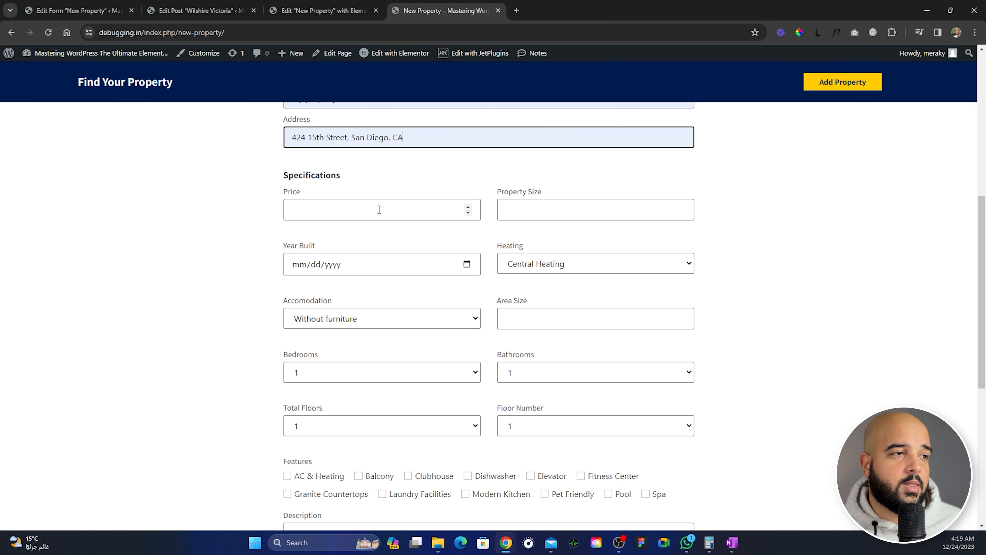
click(380, 212)
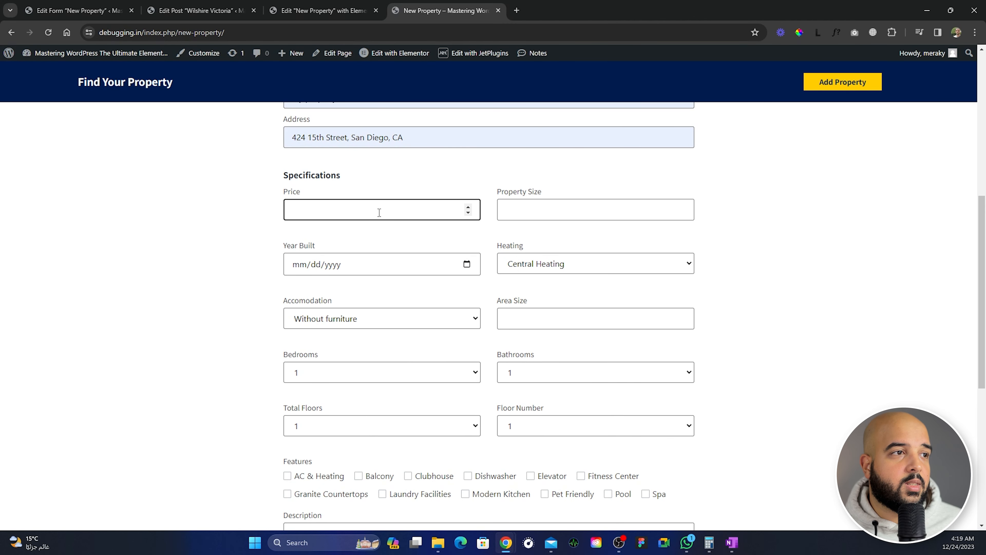
text(123000)
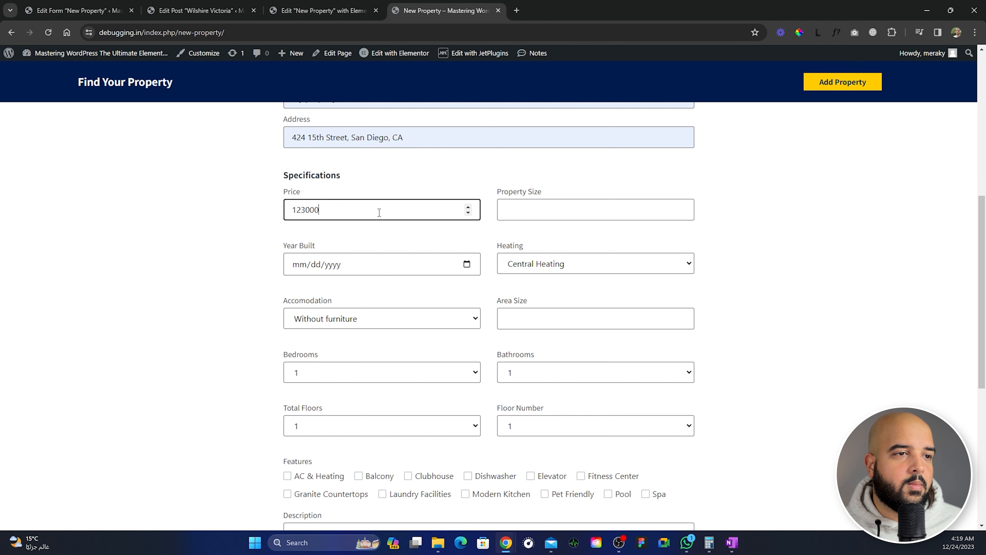
click(598, 210)
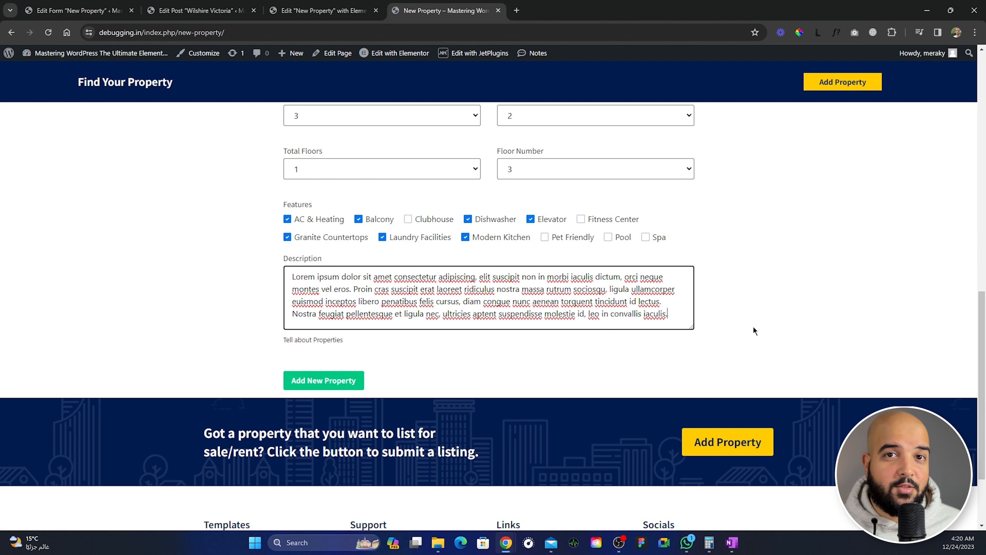
Review the completed Add New Property form from images to description and submit it.
scroll(755, 339, up, 10)
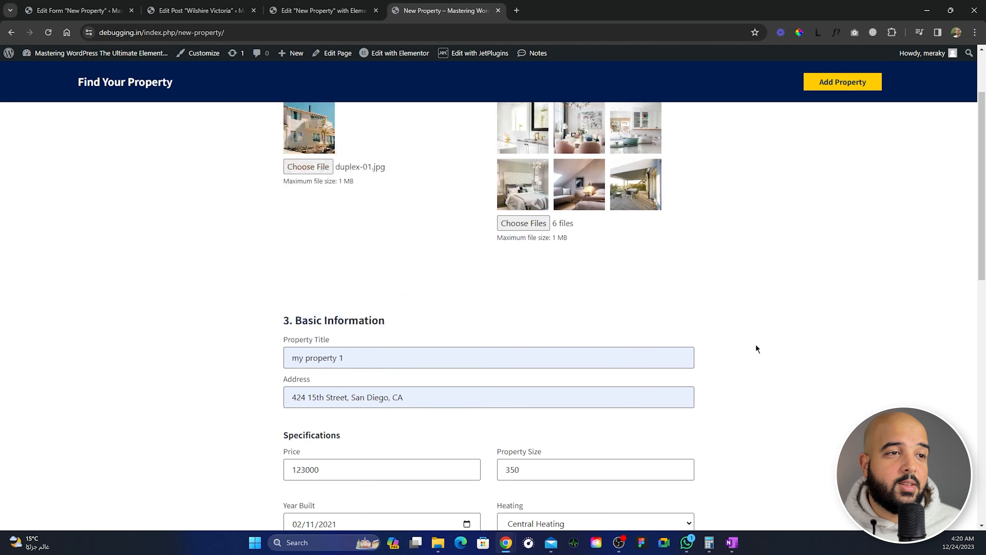
scroll(416, 324, up, 2)
scroll(711, 345, down, 5)
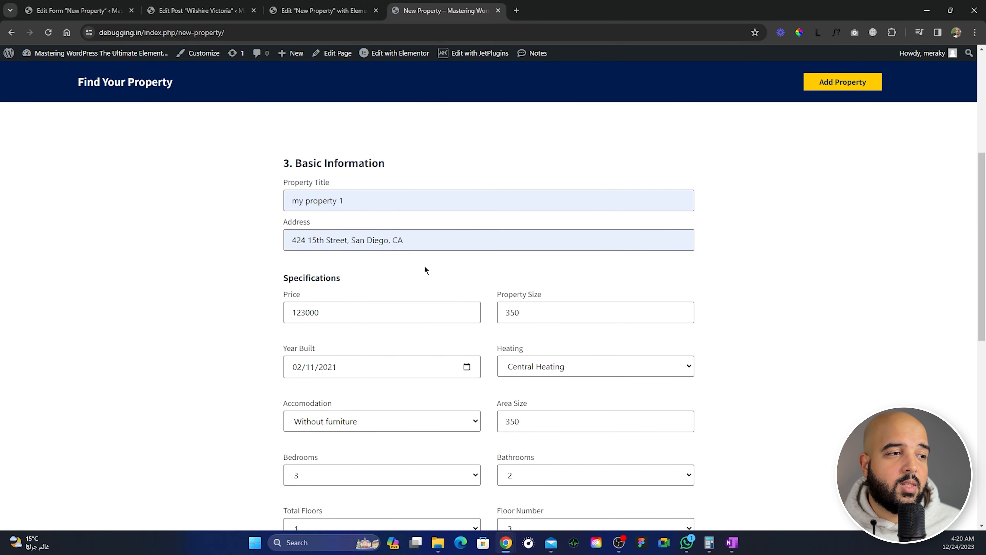
scroll(424, 270, down, 10)
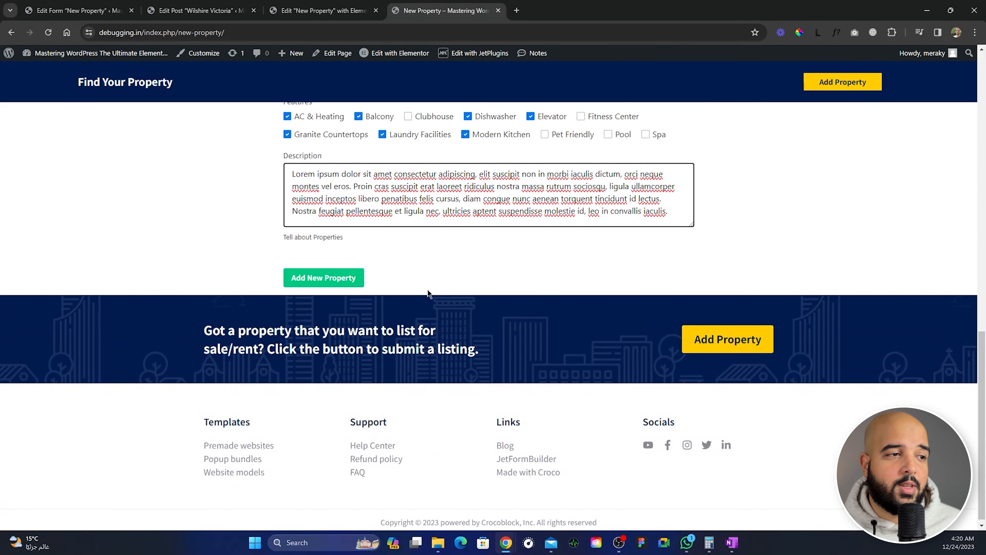
click(333, 278)
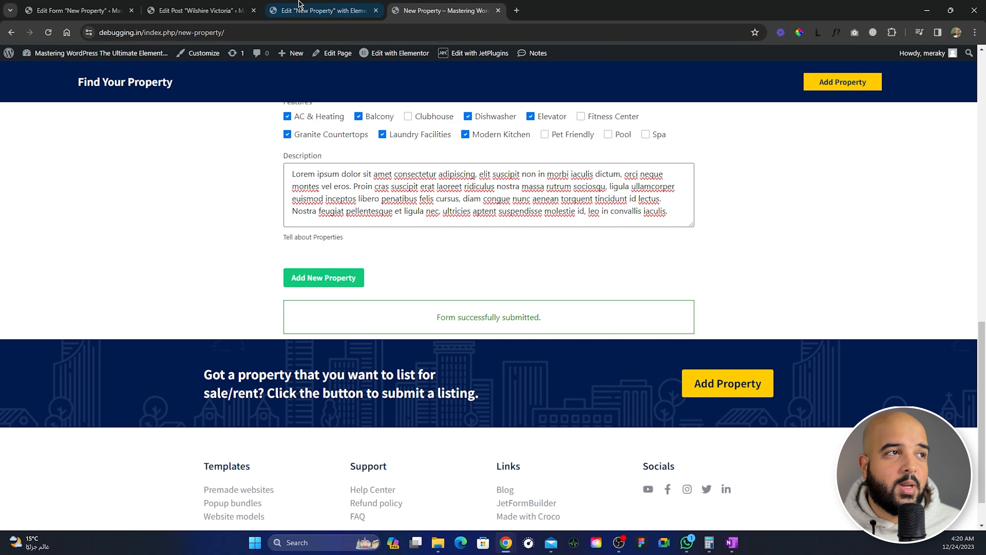
Open the JetForm widget's settings on the New Property page in Elementor and view the available submit types.
click(312, 12)
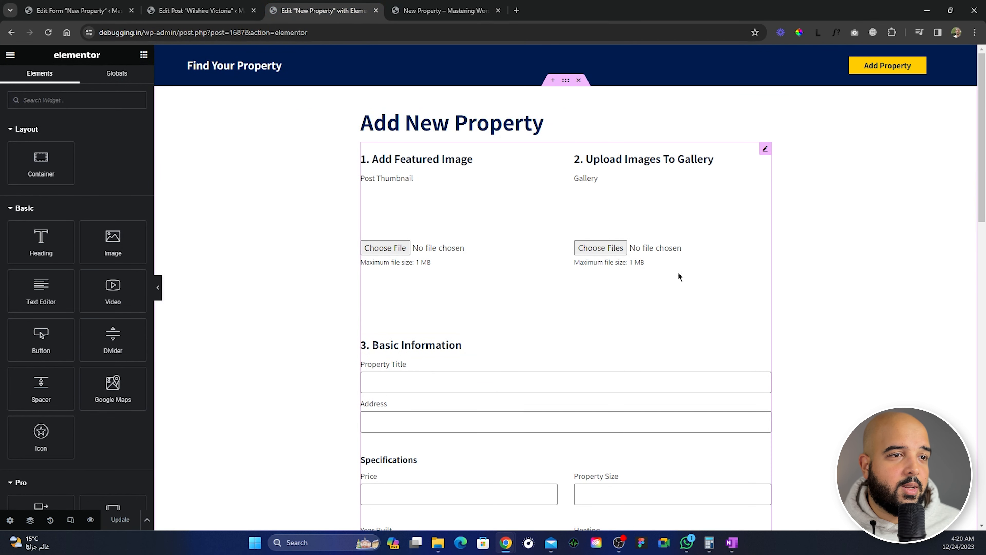
click(765, 150)
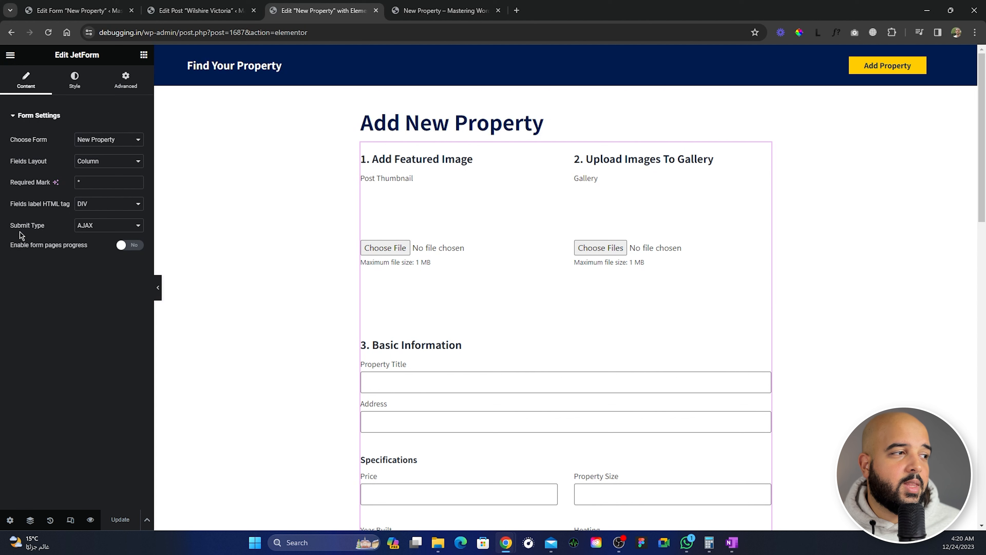
click(107, 230)
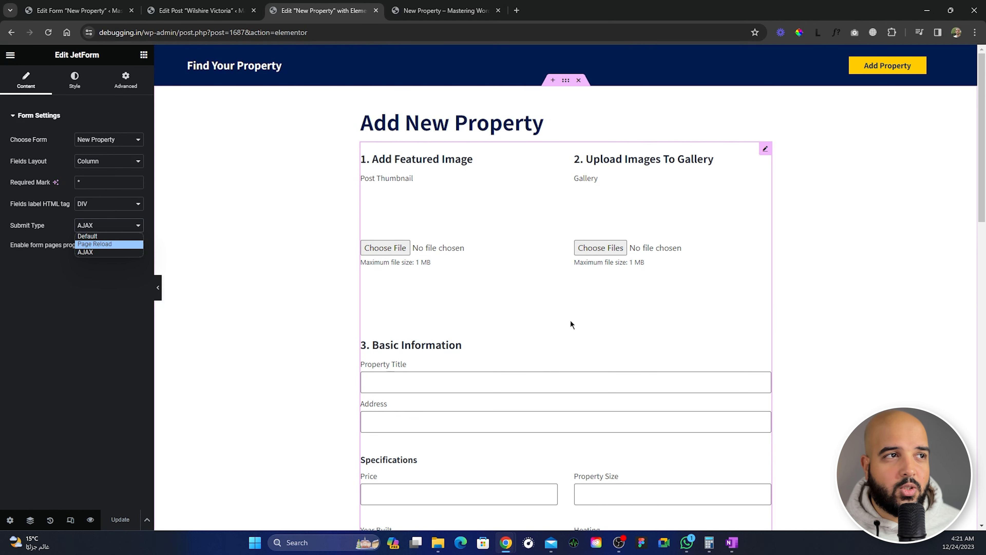
Add a Redirect to Page post-submit action to the New Property form in the JetFormBuilder editor.
click(72, 8)
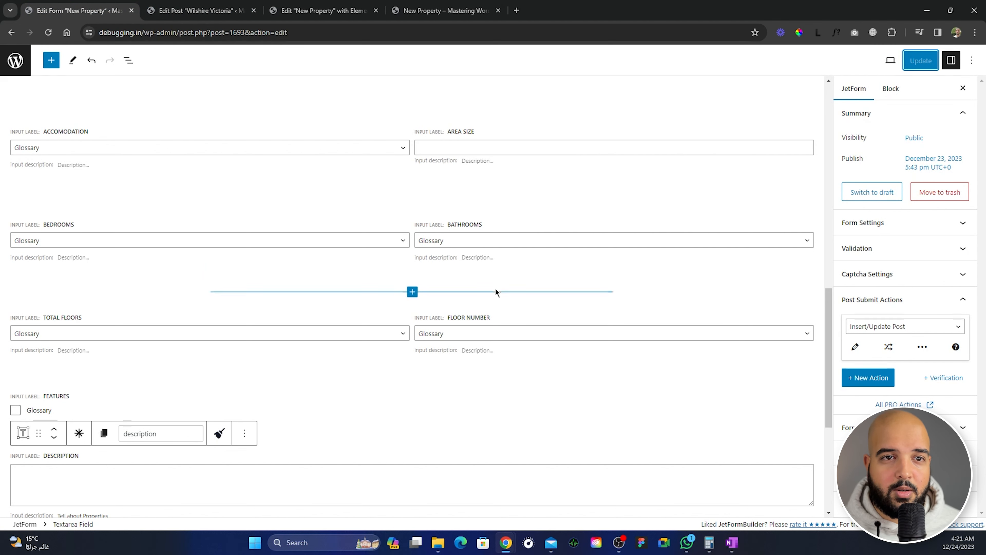
click(868, 377)
click(922, 384)
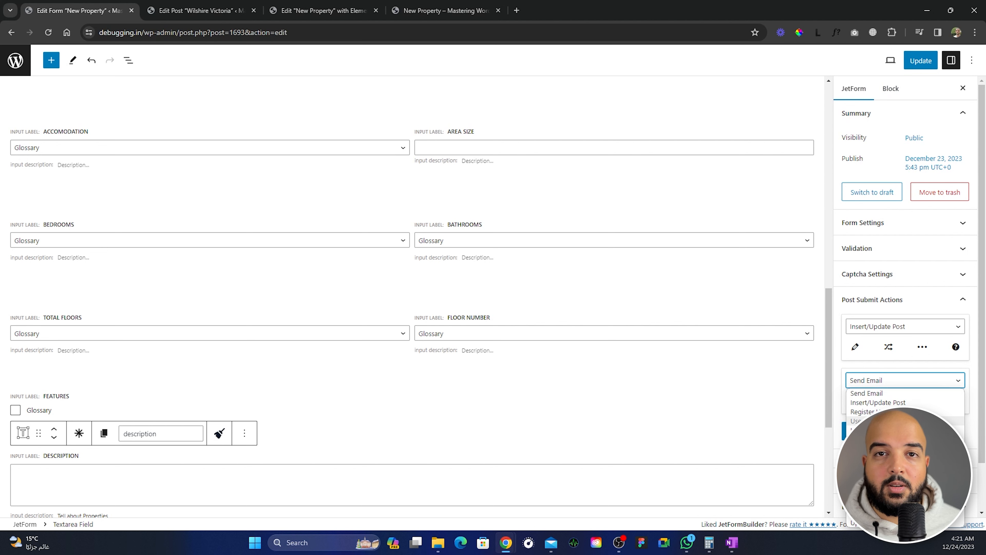
click(874, 458)
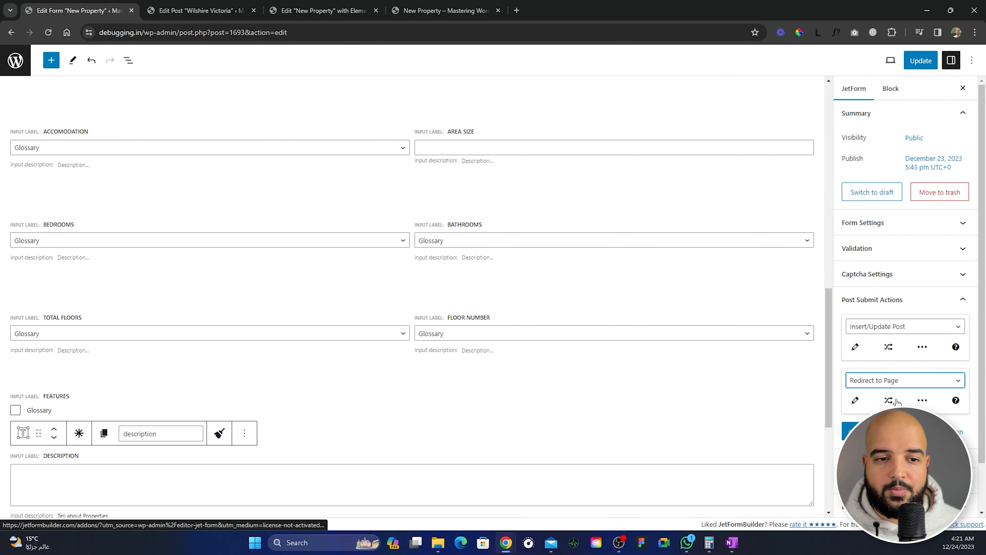
View the redirect destination options in the Redirect to Page action's settings, and switch back to the live New Property page.
click(855, 400)
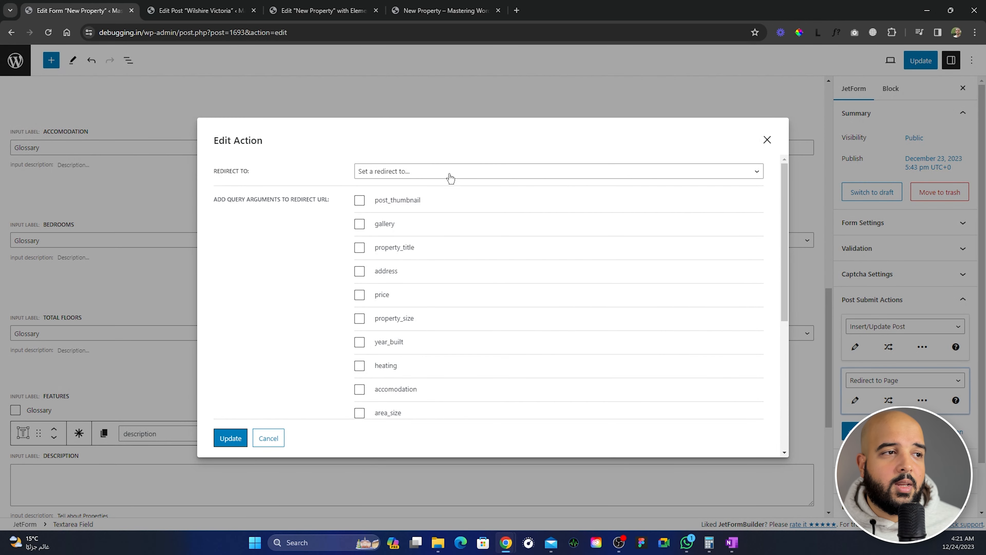
click(435, 173)
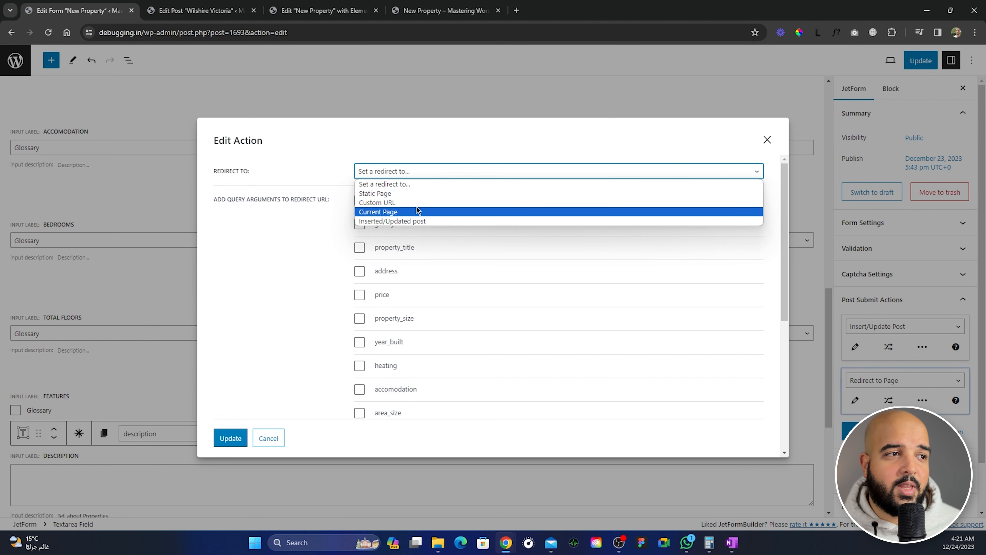
click(446, 171)
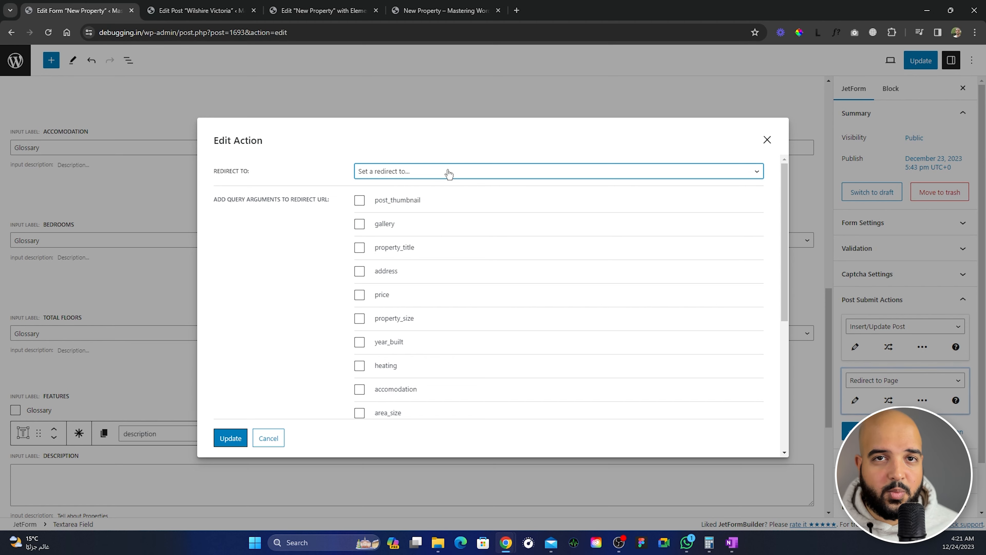
click(445, 12)
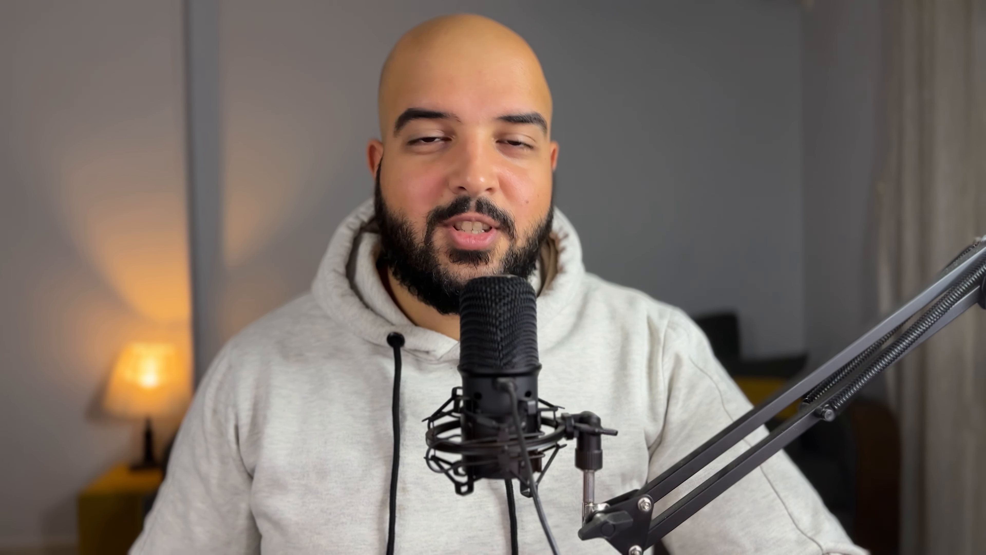